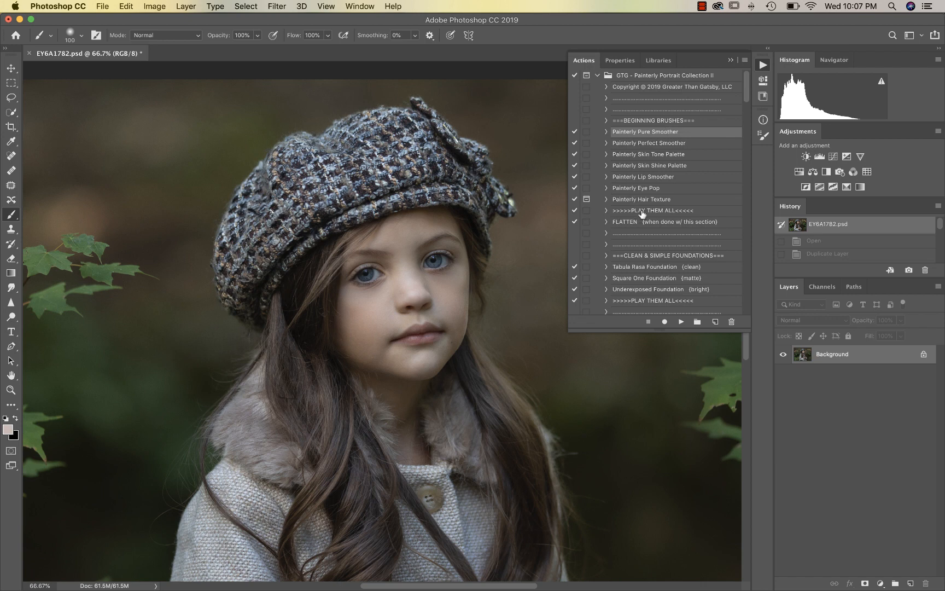
- Run the PLAY THEM ALL action of the BEGINNING BRUSHES section and let it flatten the image
click(642, 212)
click(681, 322)
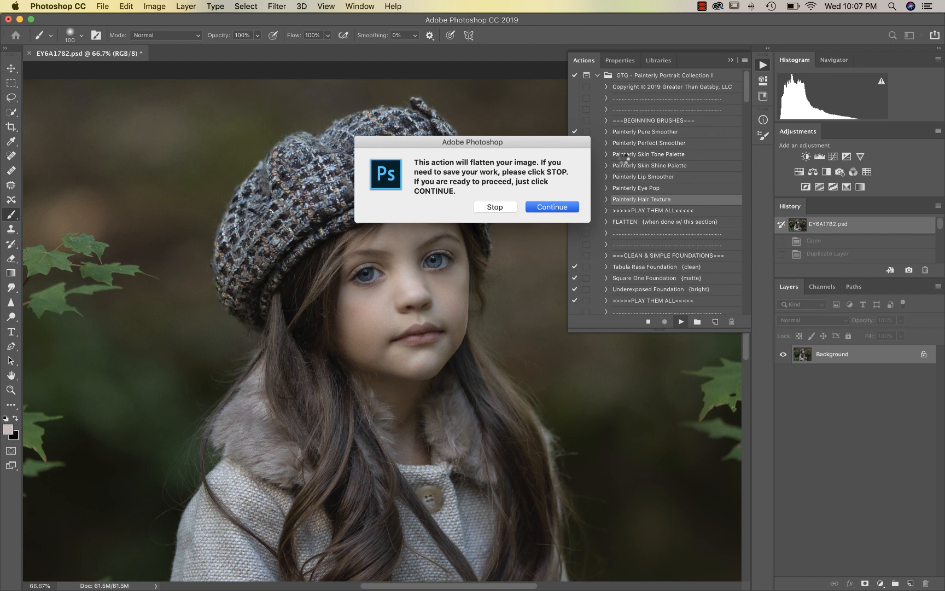
key(Return)
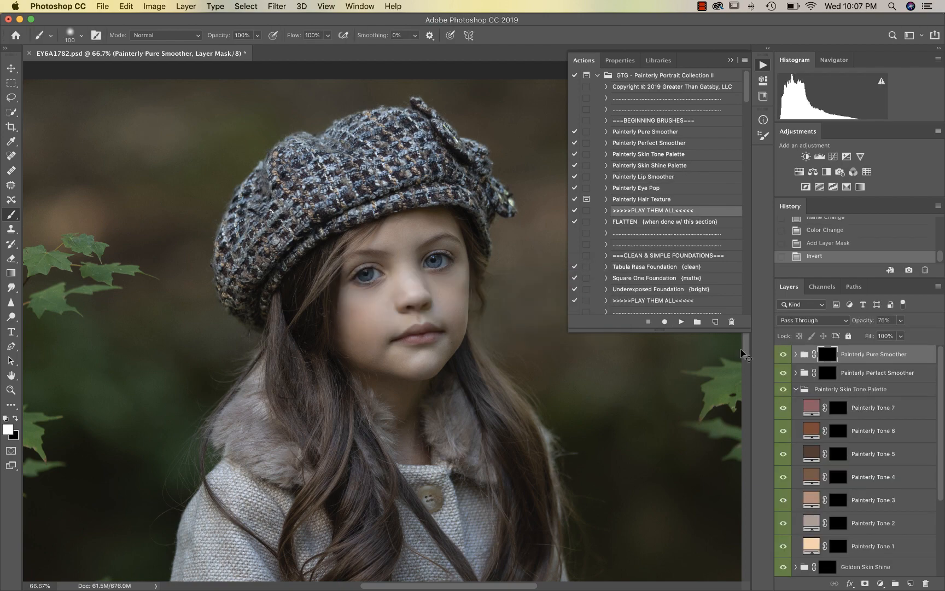
- Examine the face up close and look through the brush layers and groups in the layer stack
key(super+1)
key(super+equal)
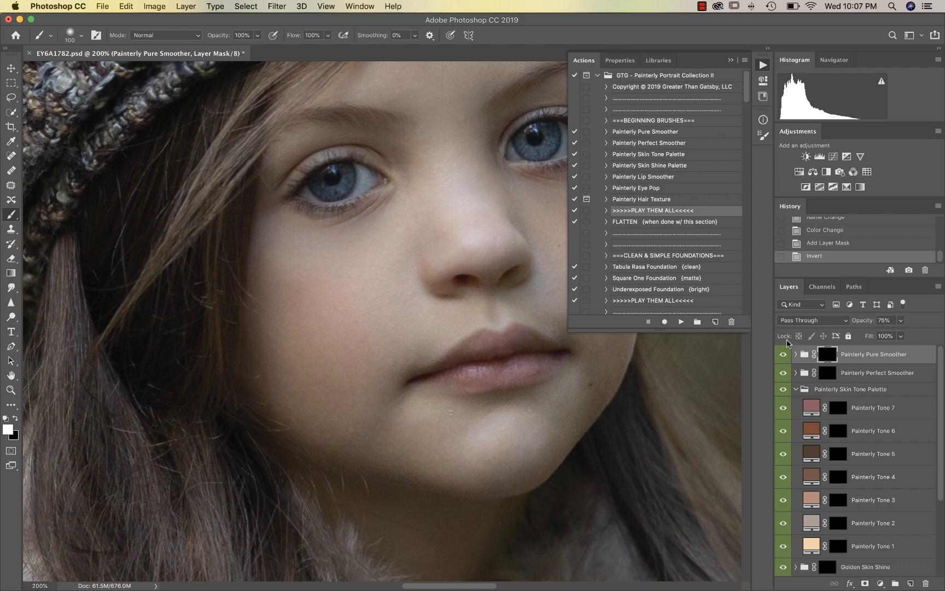
key(super+minus)
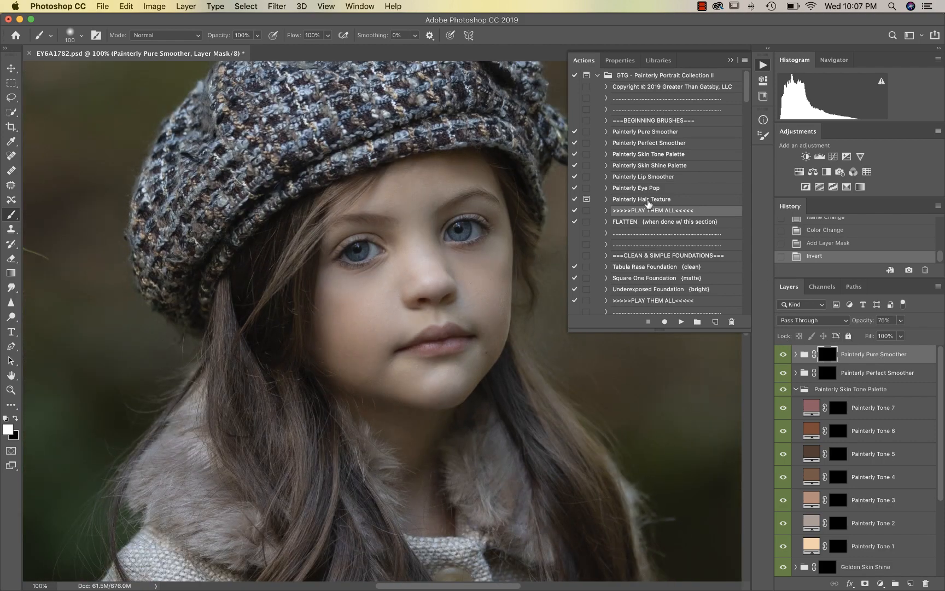
scroll(801, 423, down, 5)
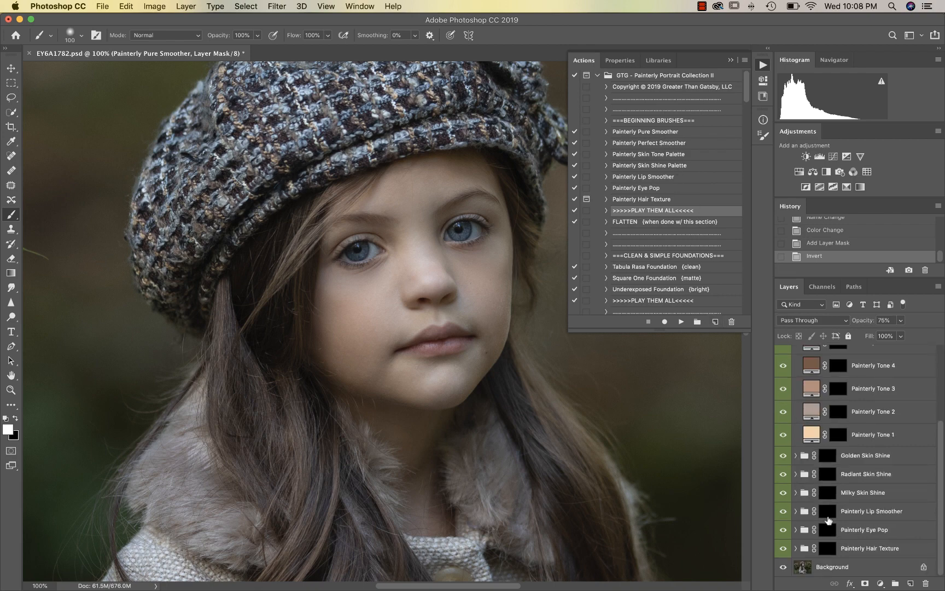
scroll(829, 520, up, 1)
scroll(828, 521, up, 4)
scroll(839, 473, down, 5)
scroll(872, 352, up, 5)
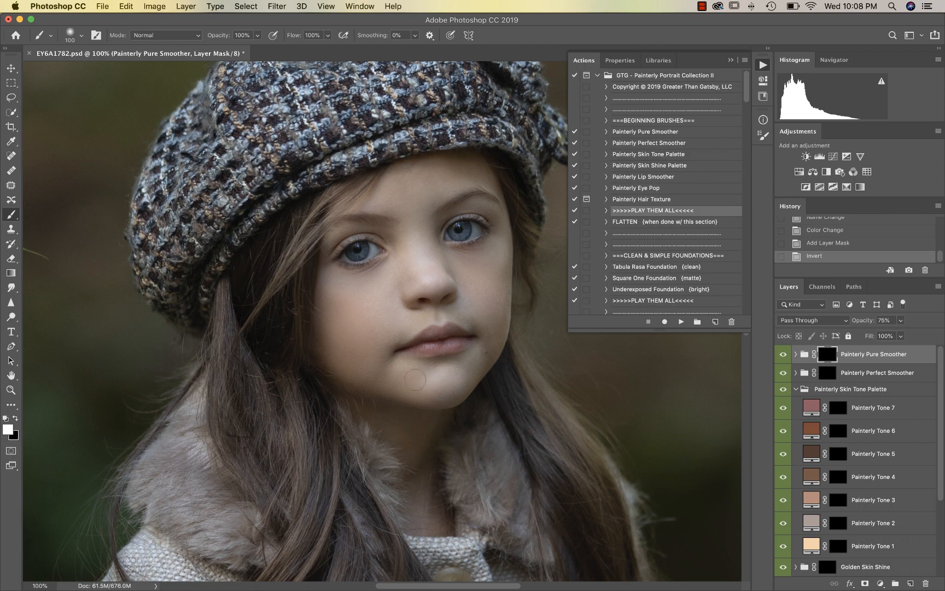
- Paint white on the Painterly Pure Smoother mask over the facial skin, including the forehead, nose and cheek
click(487, 324)
drag(403, 228, 401, 222)
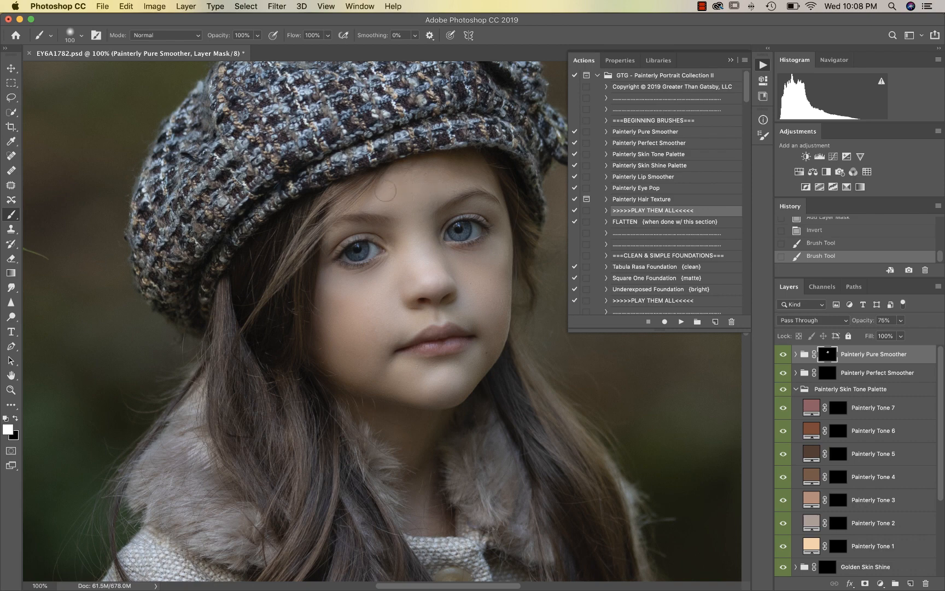
drag(423, 238, 422, 250)
drag(498, 267, 497, 325)
- Paint white on the Painterly Tone 2 mask over the face with an enlarged brush
scroll(836, 373, down, 3)
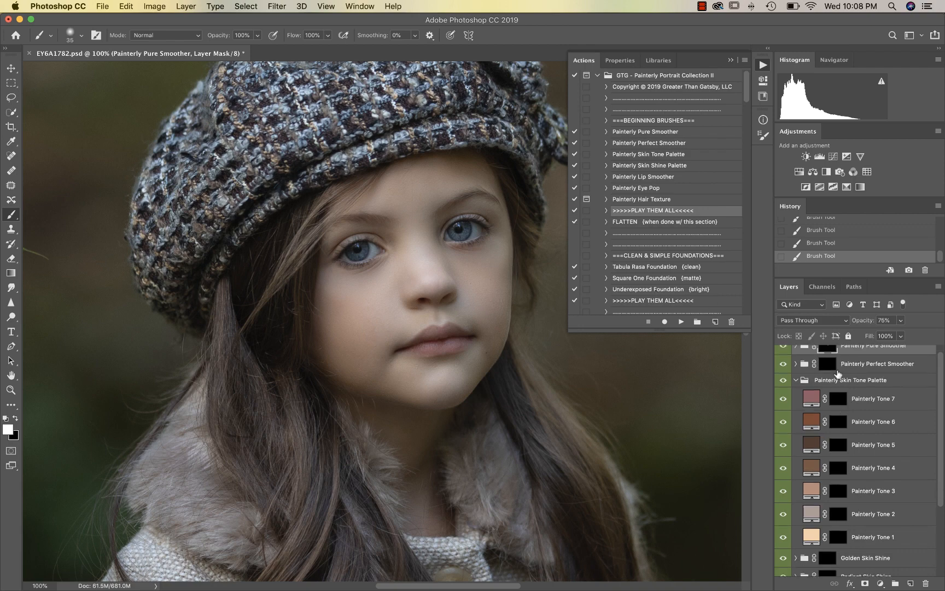
scroll(840, 371, up, 1)
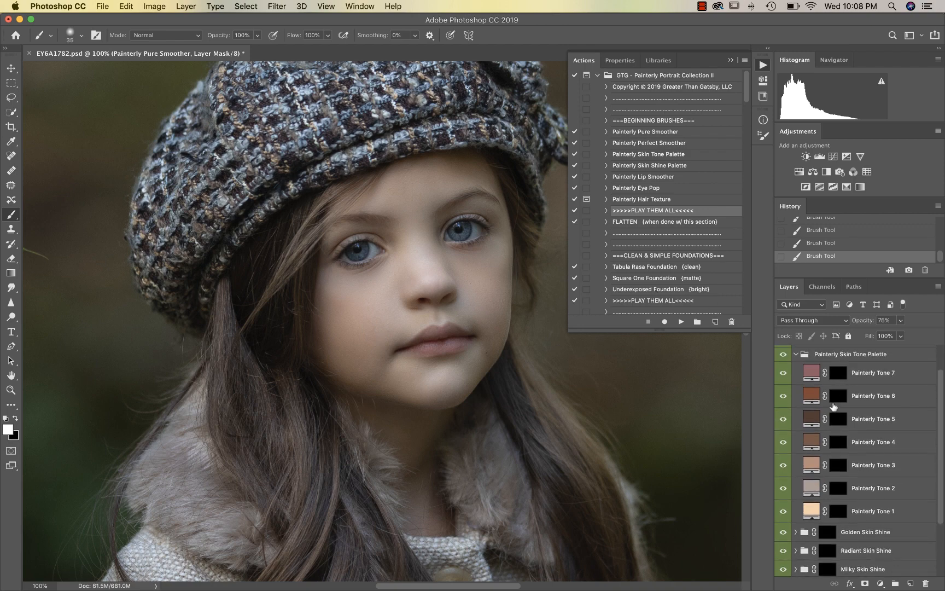
click(843, 488)
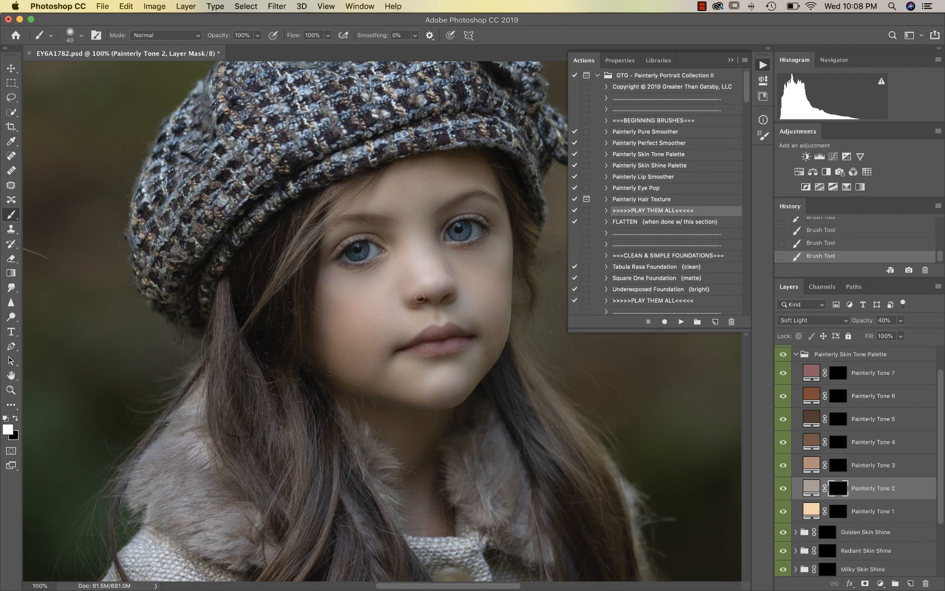
key(bracketright)
key(bracketright)
key(bracketright)
key(bracketright)
key(bracketright)
key(bracketright)
key(bracketright)
key(bracketright)
key(bracketright)
key(bracketright)
mouse_move(402, 264)
mouse_down()
mouse_move(440, 237)
mouse_move(447, 324)
mouse_move(420, 362)
mouse_up()
- Extend the Painterly Tone 2 mask over the neck and hands, reducing the brush to 250 px
key(super+minus)
key(super+minus)
key(bracketleft)
key(bracketleft)
key(bracketleft)
key(bracketleft)
key(bracketleft)
key(bracketleft)
key(bracketleft)
key(bracketleft)
key(bracketleft)
key(bracketleft)
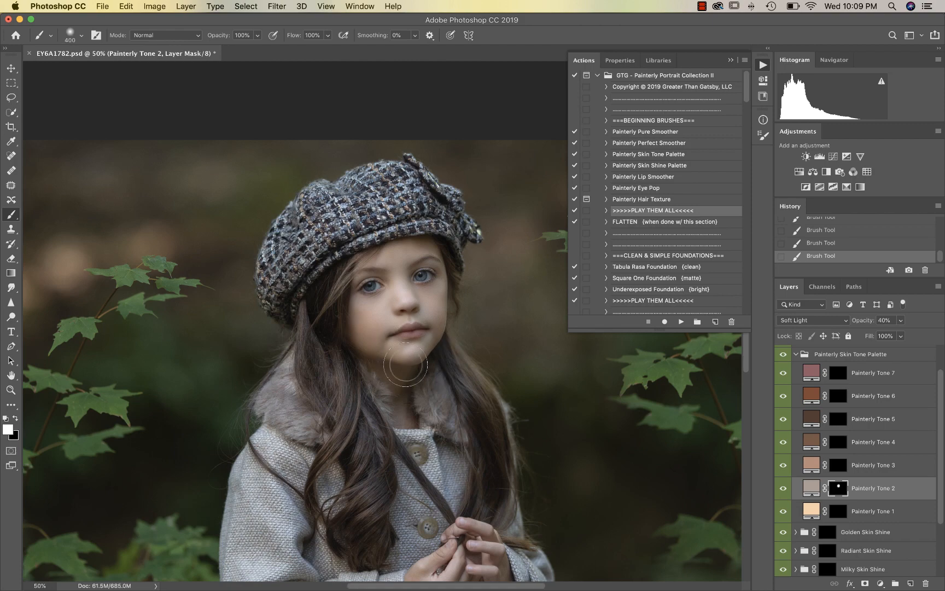
scroll(402, 405, down, 5)
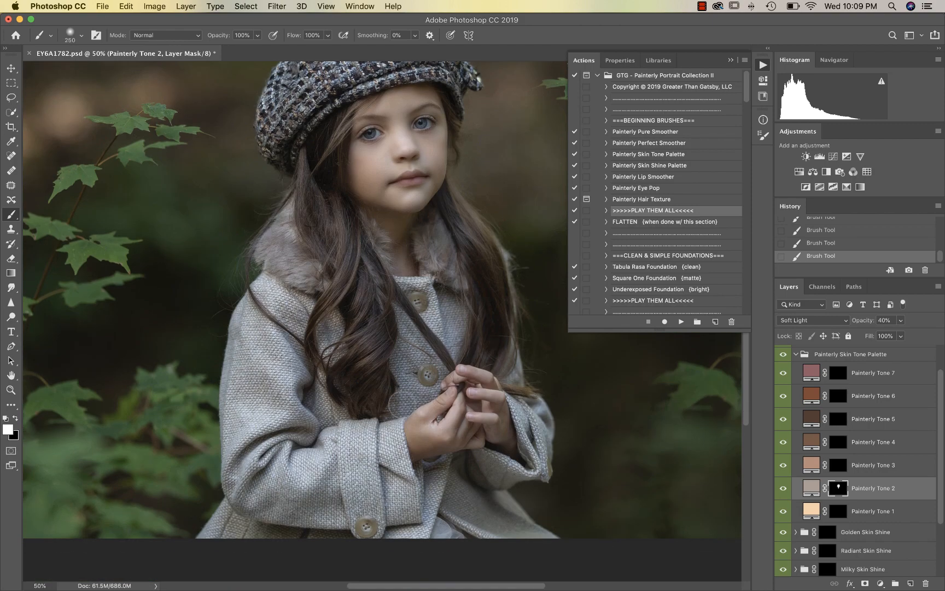
mouse_move(435, 436)
mouse_down()
mouse_move(474, 418)
mouse_move(476, 387)
mouse_move(454, 423)
mouse_move(493, 434)
mouse_up()
scroll(511, 286, up, 2)
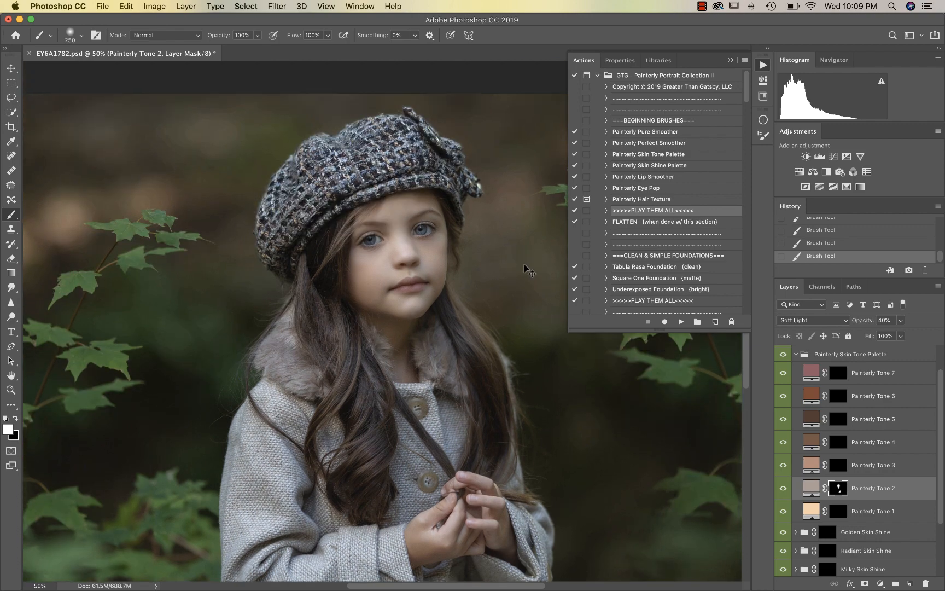
- Switch the brush to black and reduce it to 125 px for masking facial details on Painterly Tone 2
key(super+plus)
key(super+plus)
scroll(486, 288, up, 2)
key(x)
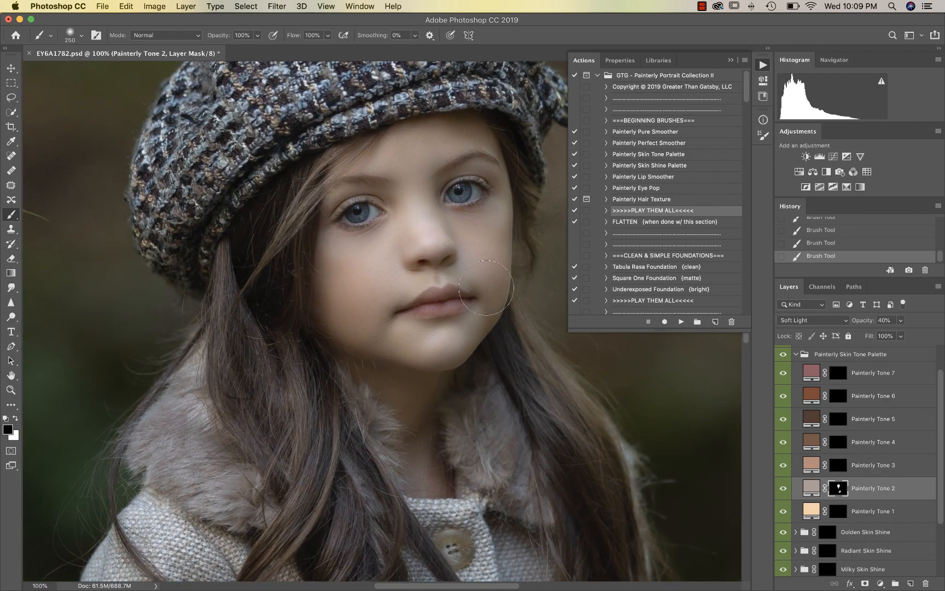
key(bracketleft)
key(bracketleft)
key(bracketleft)
key(bracketleft)
- Paint highlights on the Radiant Skin Shine mask over the nose, cheeks and chin with a white 250 px brush
scroll(837, 453, down, 3)
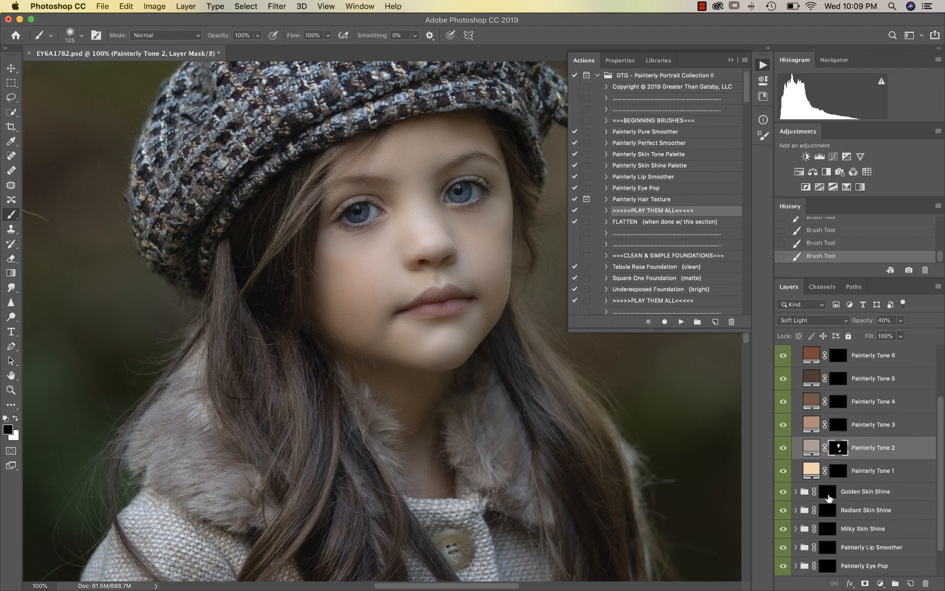
scroll(829, 491, down, 1)
click(828, 490)
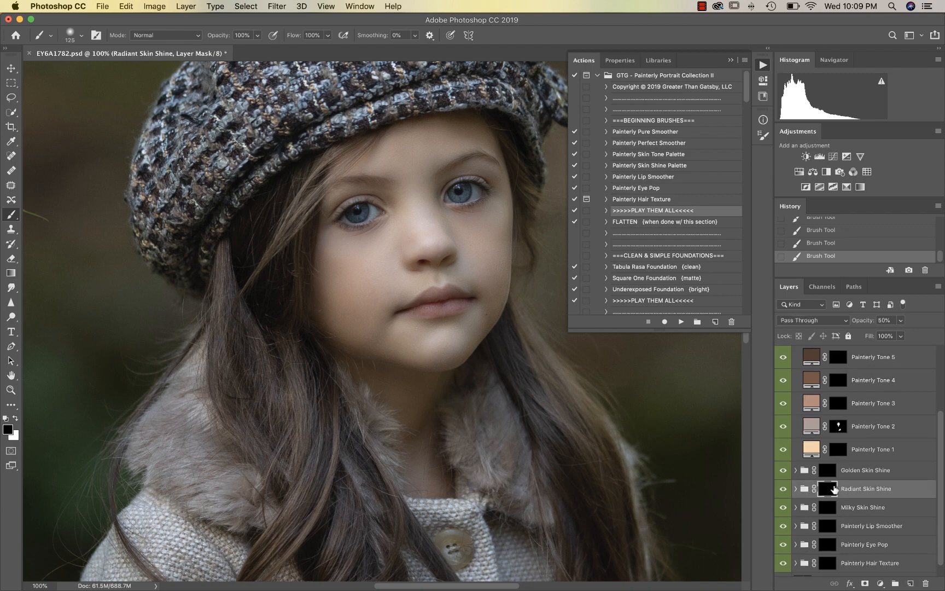
key(bracketright)
key(bracketright)
key(bracketright)
key(x)
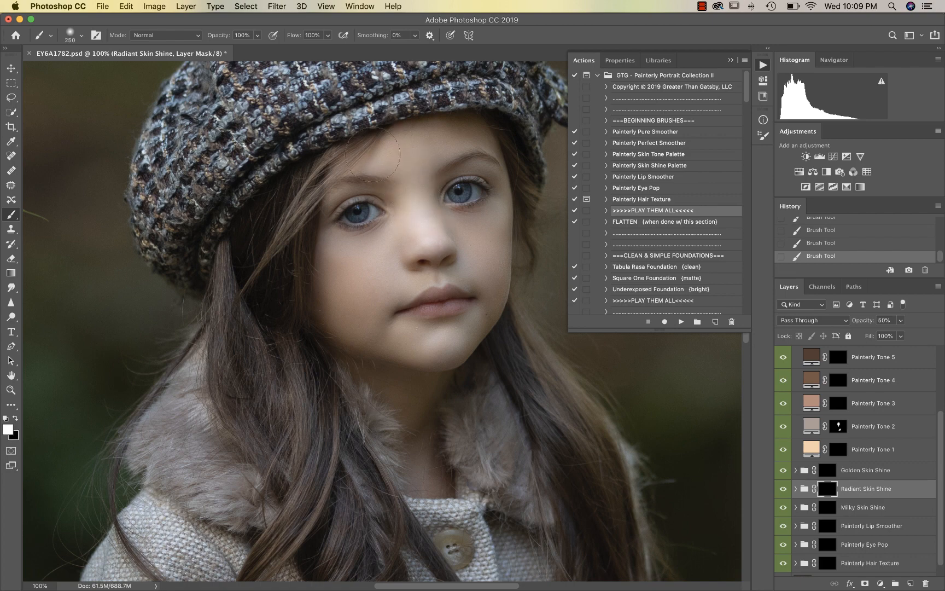
mouse_move(377, 247)
mouse_down()
mouse_move(349, 259)
mouse_move(370, 253)
mouse_up()
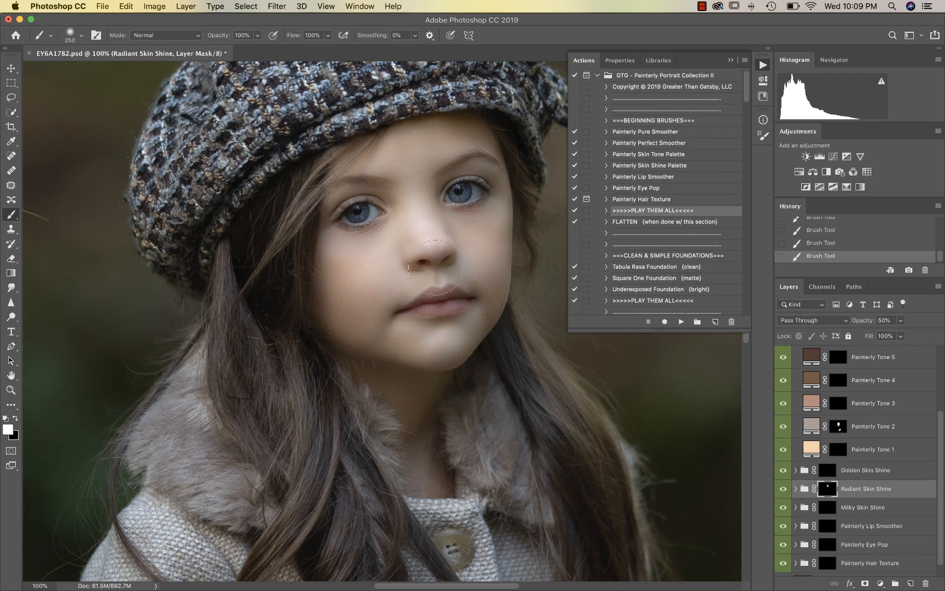
click(436, 268)
click(359, 310)
click(425, 345)
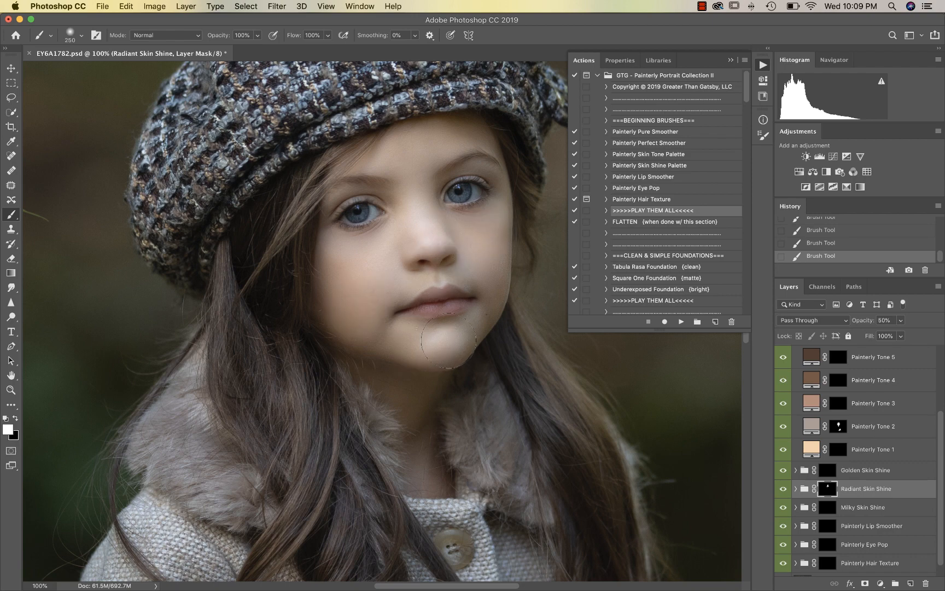
click(486, 275)
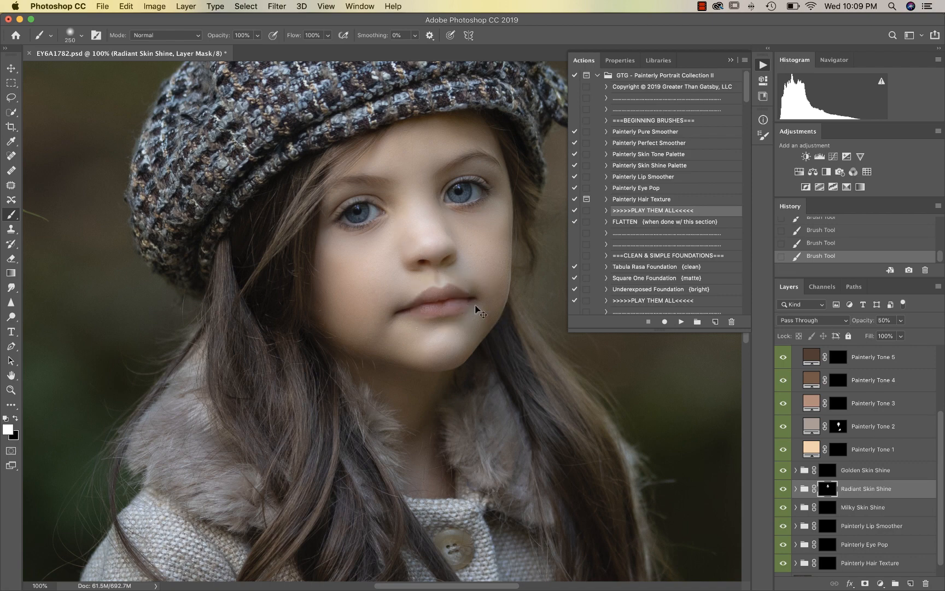
- Paint Radiant Skin Shine over the neck and hands, and compare the image with the group hidden and shown
key(super+minus)
key(super+minus)
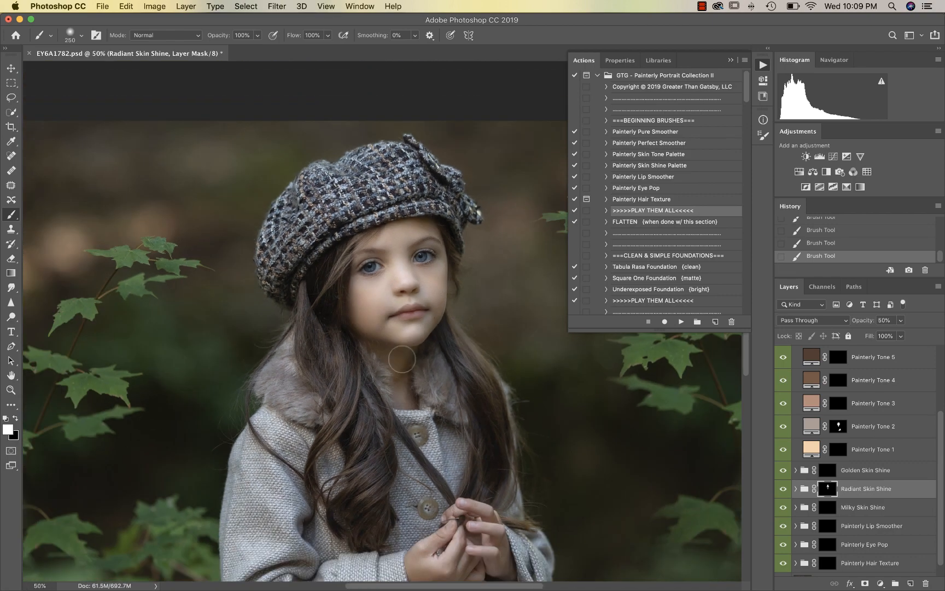
scroll(469, 551, down, 2)
mouse_move(456, 494)
mouse_down()
mouse_move(429, 500)
mouse_move(490, 499)
mouse_up()
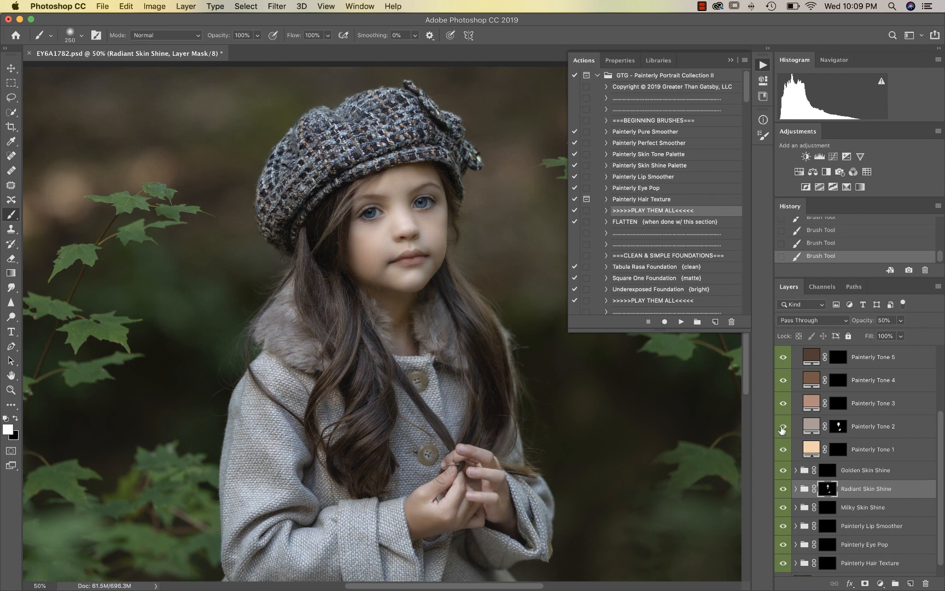
click(783, 488)
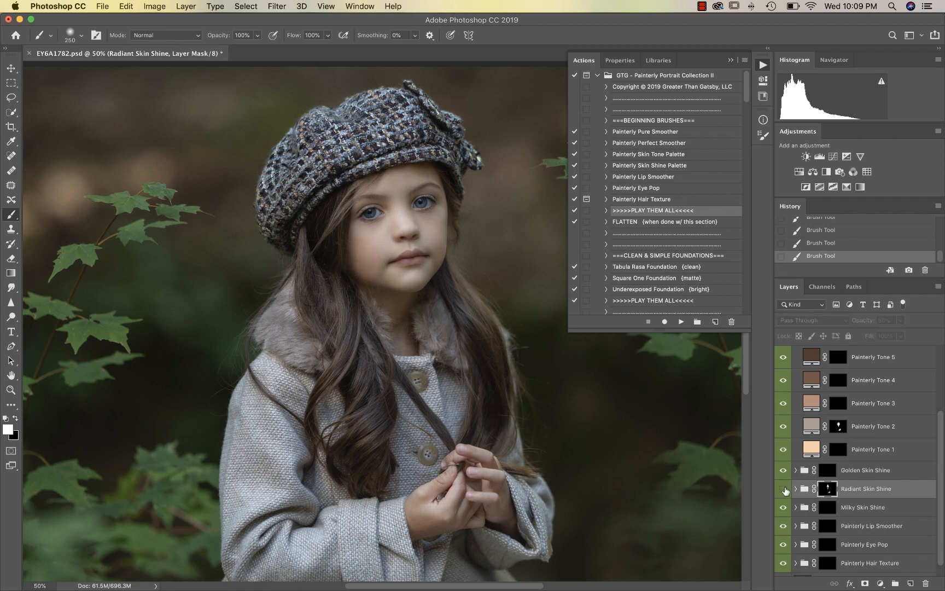
click(784, 488)
- Reduce the brush to 80 px for close work on the face with the Radiant Skin Shine mask active
key(super+plus)
key(super+plus)
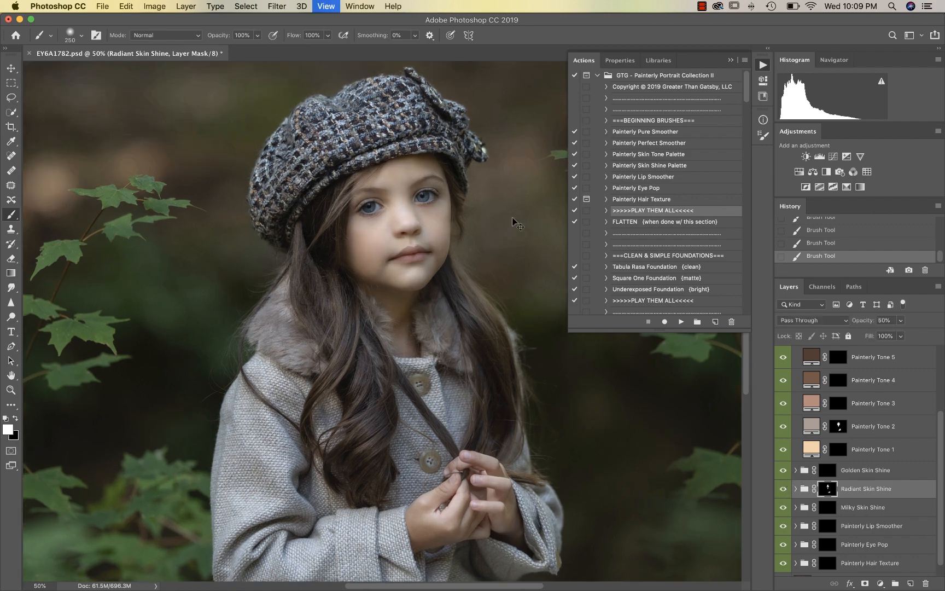
scroll(513, 218, up, 5)
key(bracketleft)
key(bracketleft)
key(bracketleft)
key(bracketleft)
key(bracketleft)
key(bracketleft)
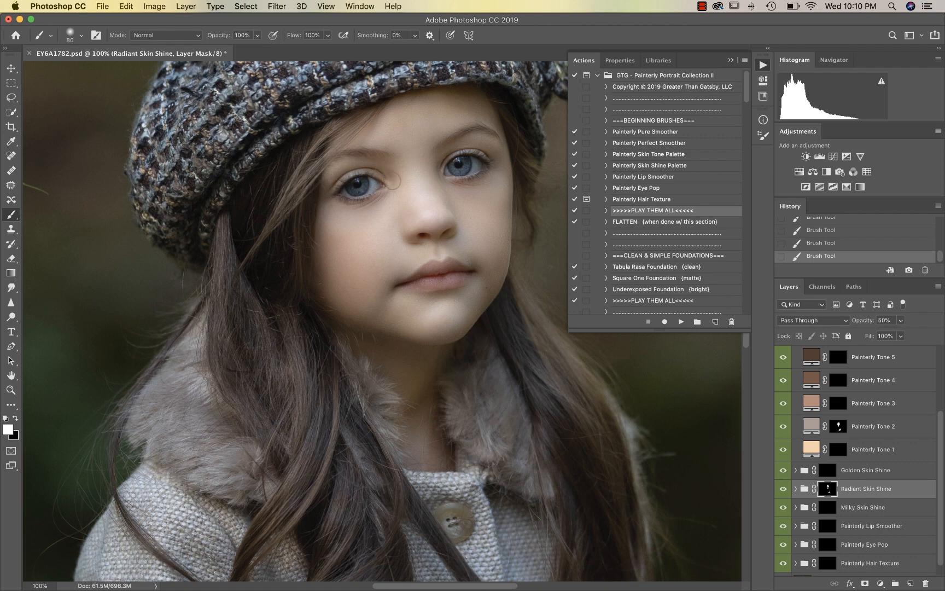
- Set the Radiant Skin Shine group's opacity to 32%
key(super+minus)
key(super+minus)
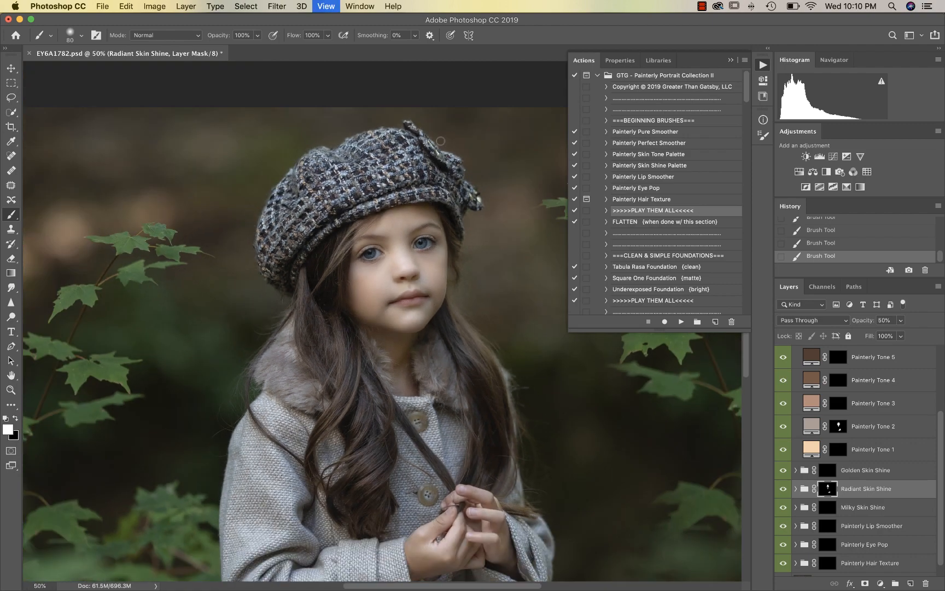
click(901, 320)
drag(902, 333, 892, 337)
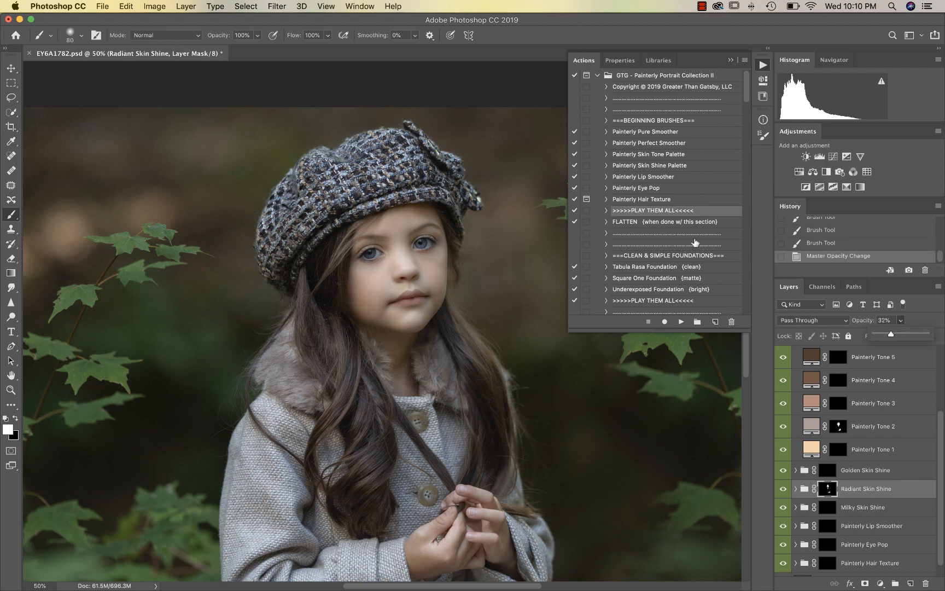
- Paint white on the Painterly Eye Pop mask over both eyes with a 50 px brush
scroll(880, 533, down, 1)
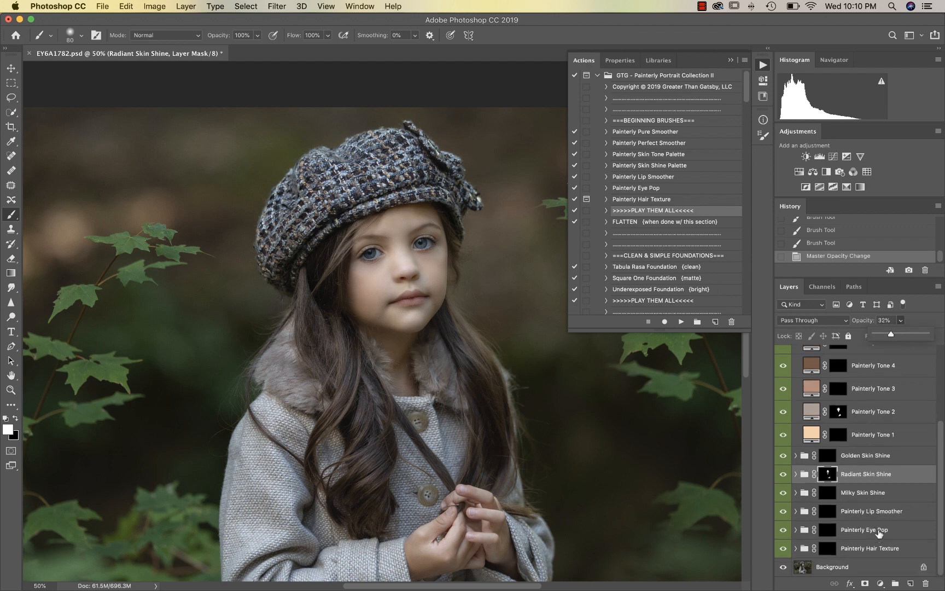
click(827, 530)
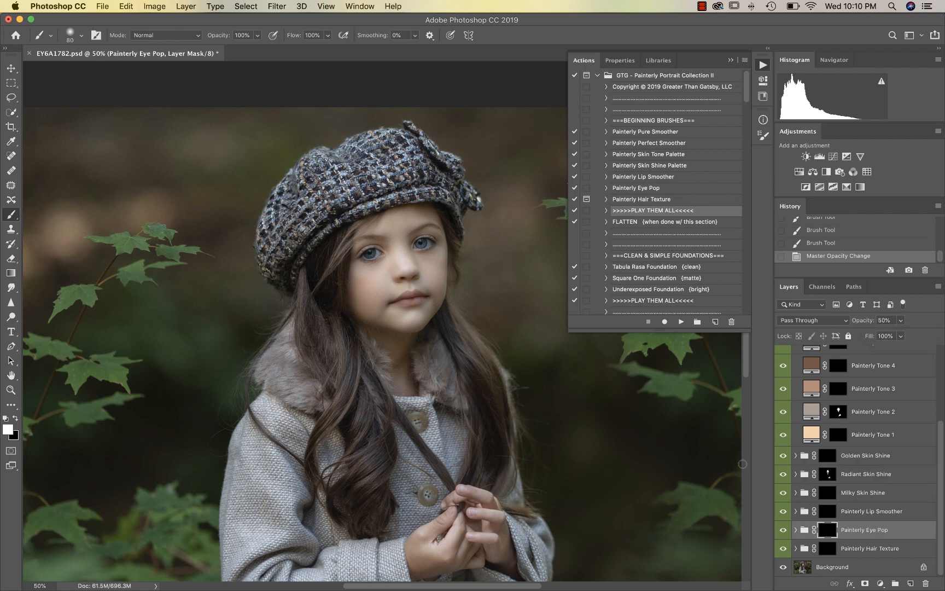
key(super+equal)
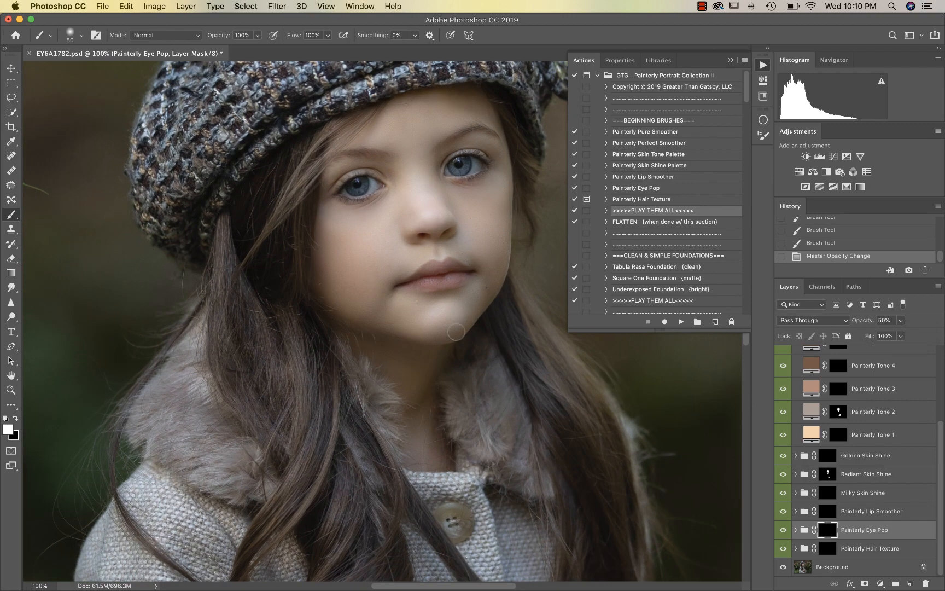
scroll(457, 323, up, 2)
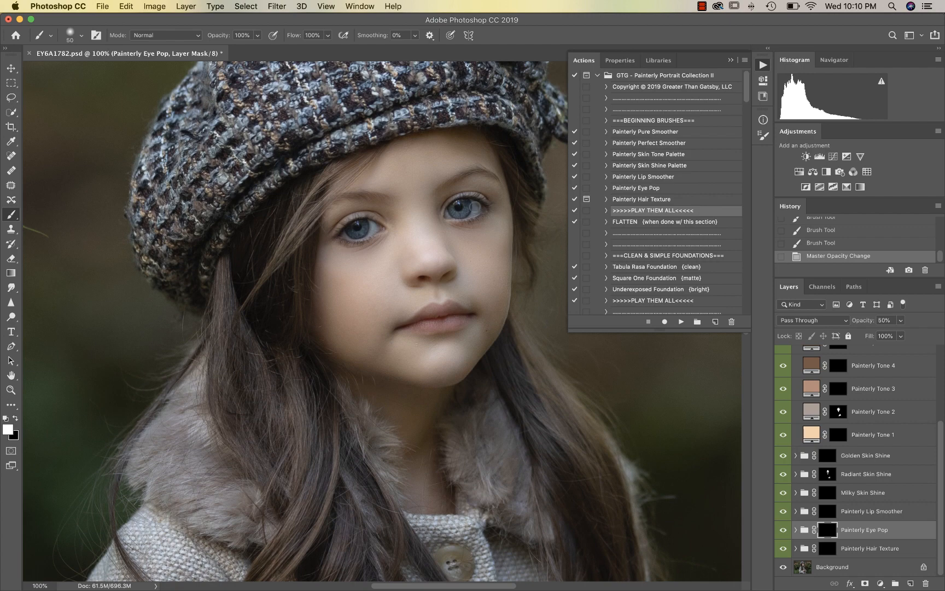
mouse_move(476, 206)
mouse_down()
mouse_move(453, 211)
mouse_move(476, 205)
mouse_up()
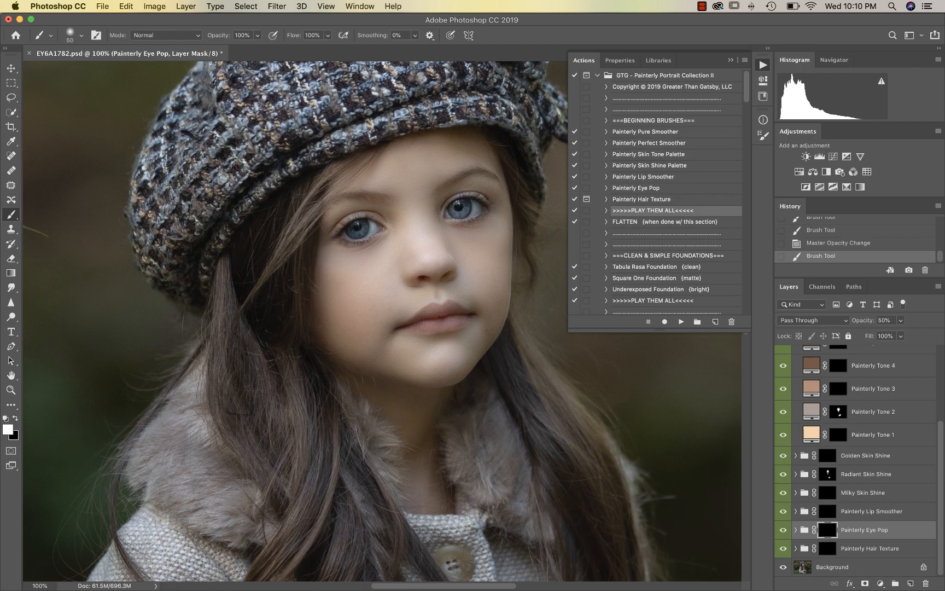
drag(353, 229, 368, 228)
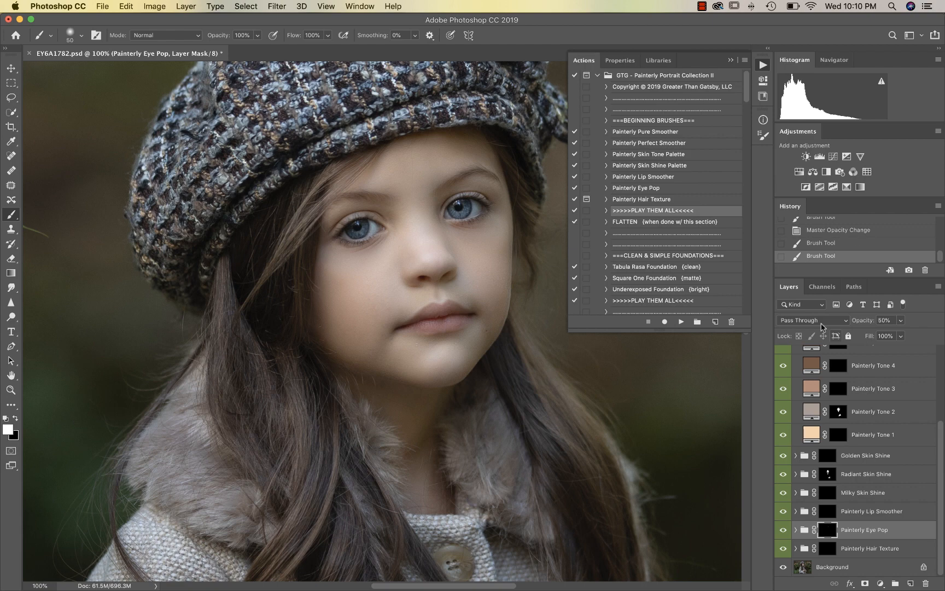
- Set the Painterly Eye Pop group's opacity to 40%
click(900, 322)
drag(898, 334, 897, 335)
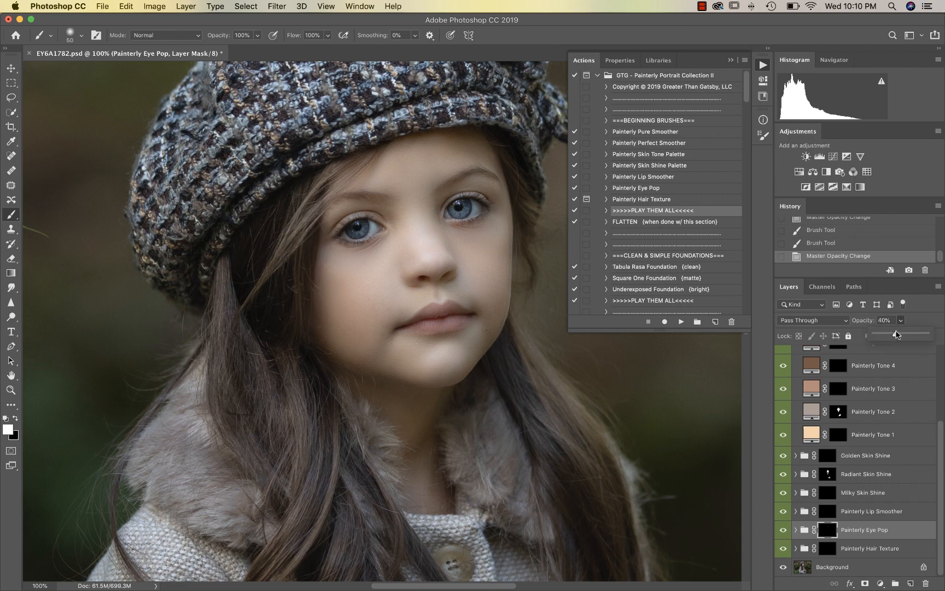
key(super+minus)
key(super+minus)
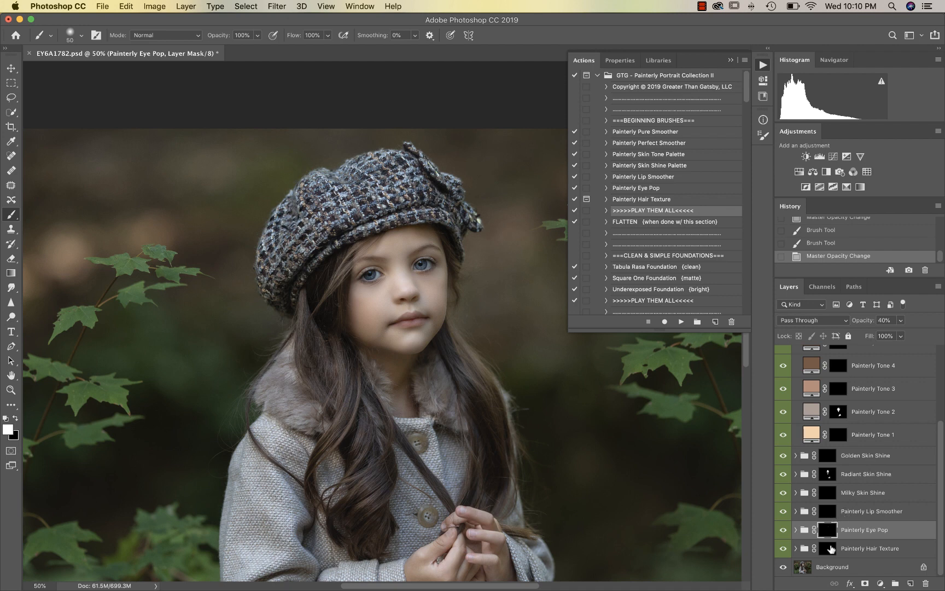
- Paint white on the Painterly Hair Texture mask with an enlarged brush over the long curls beside the coat buttons
click(828, 548)
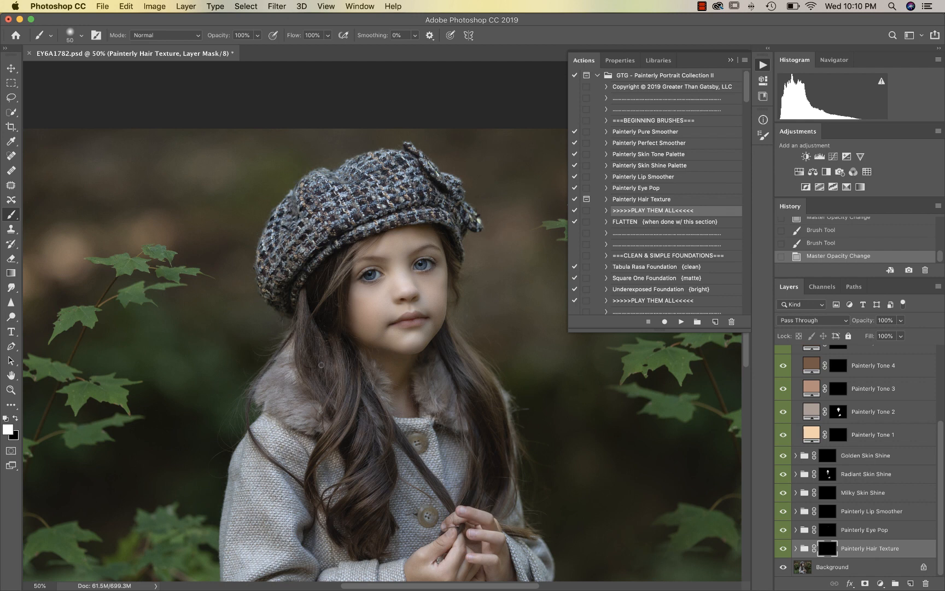
key(bracketright)
key(bracketright)
key(bracketright)
key(bracketright)
key(bracketright)
key(bracketright)
key(bracketright)
key(bracketright)
key(bracketright)
mouse_move(371, 538)
mouse_down()
mouse_move(348, 528)
mouse_move(365, 469)
mouse_move(358, 426)
mouse_up()
- Extend the Painterly Hair Texture mask with a 100 px white brush over the remaining hair on both sides of the face
key(bracketleft)
key(bracketleft)
key(bracketleft)
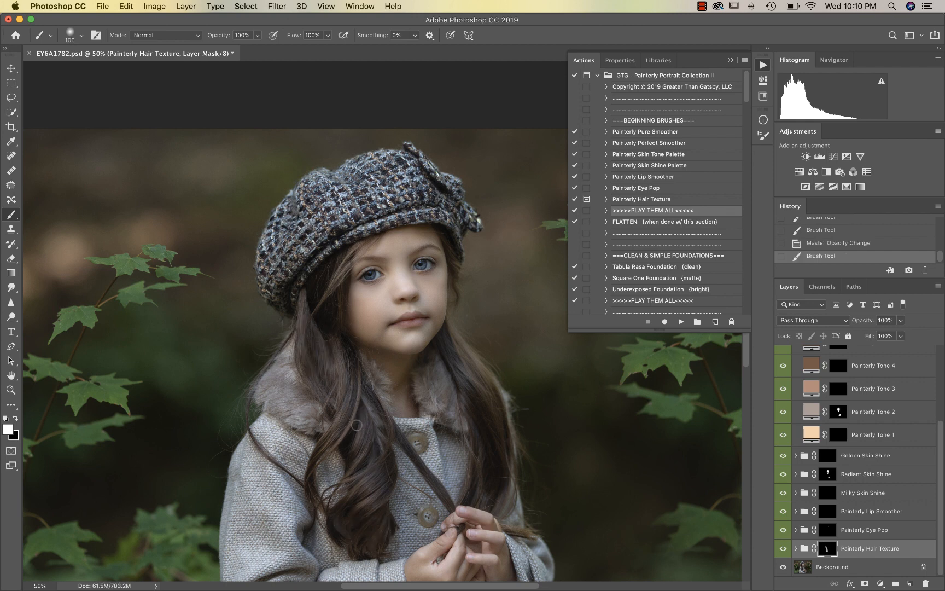
key(bracketleft)
key(bracketleft)
mouse_move(317, 501)
mouse_down()
mouse_move(335, 397)
mouse_move(304, 357)
mouse_move(316, 295)
mouse_move(341, 285)
mouse_move(310, 292)
mouse_move(342, 262)
mouse_up()
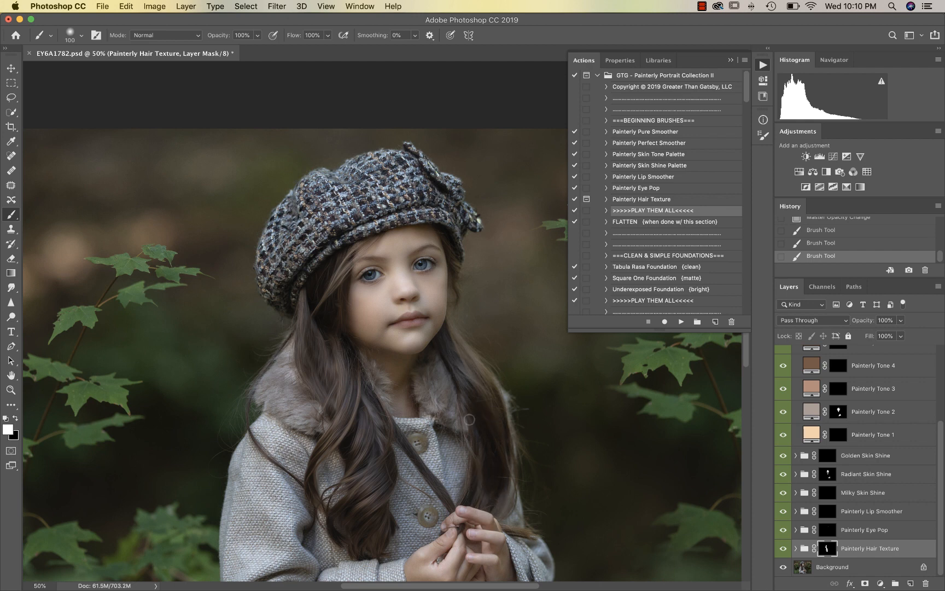
drag(476, 499, 486, 447)
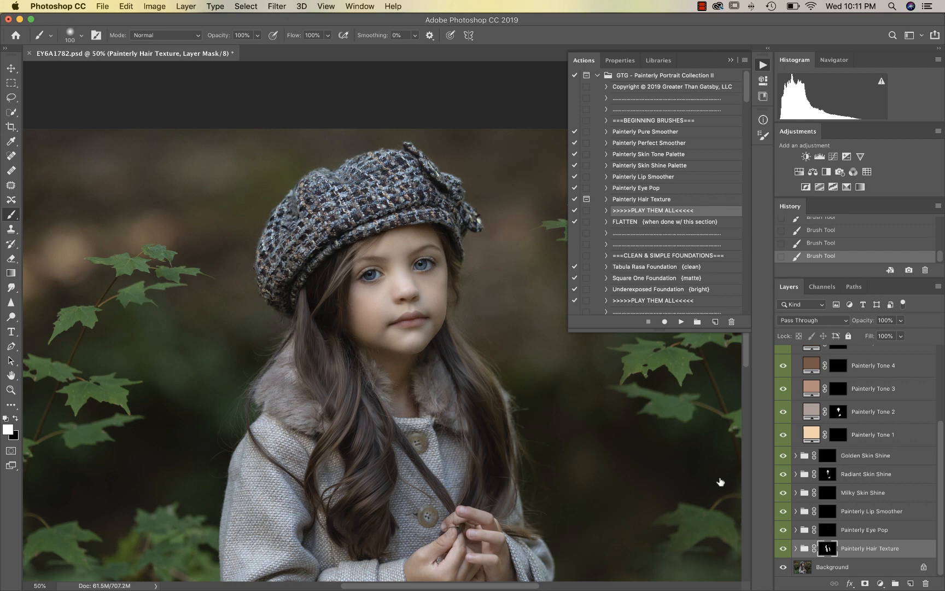
- Compare the hair up close with the Painterly Hair Texture group hidden and shown
click(783, 549)
click(788, 549)
key(super+equal)
key(XF86AudioMute)
click(785, 550)
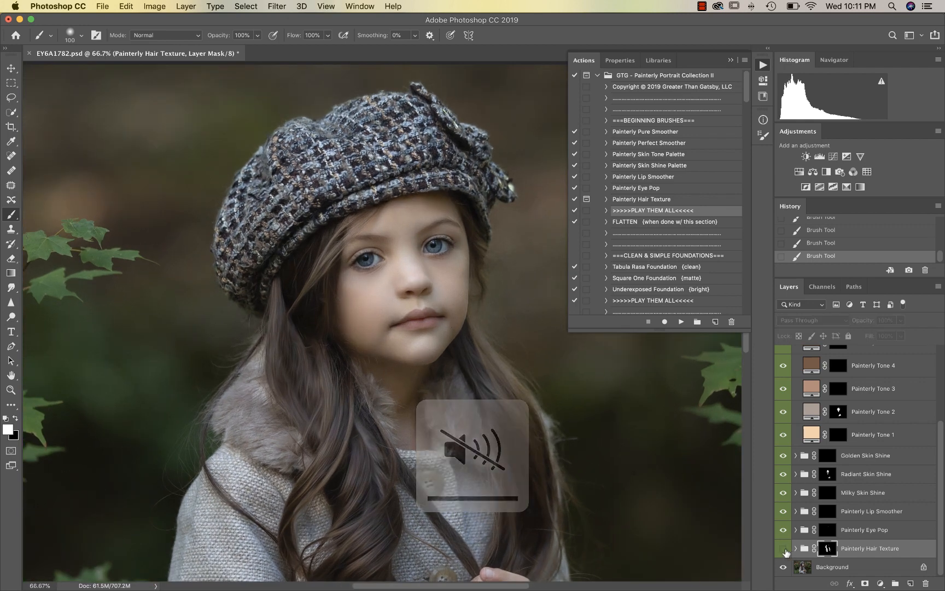
click(785, 550)
click(784, 549)
click(784, 549)
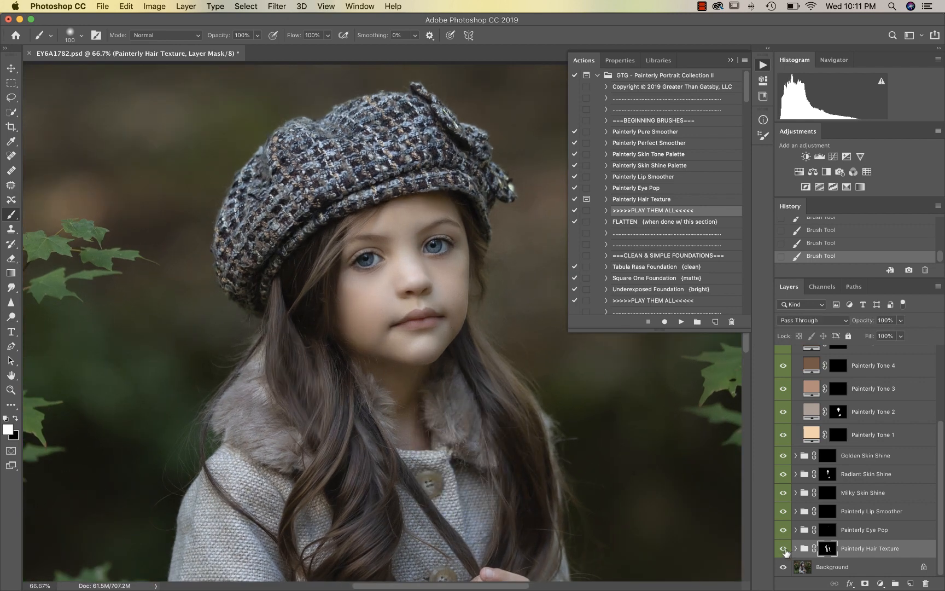
- Set the Painterly Hair Texture group's opacity to 73%
key(super+minus)
key(super+minus)
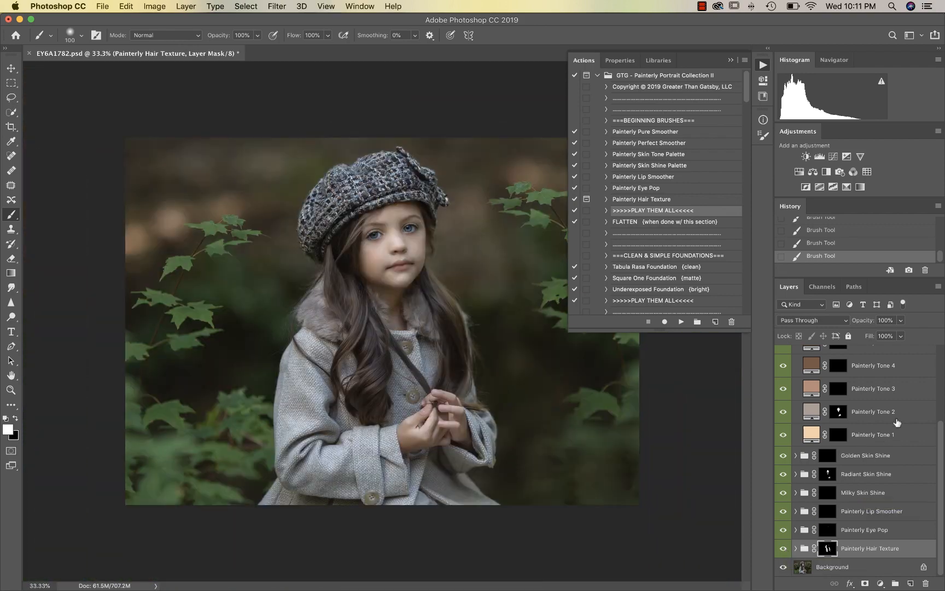
click(901, 320)
drag(903, 334, 887, 335)
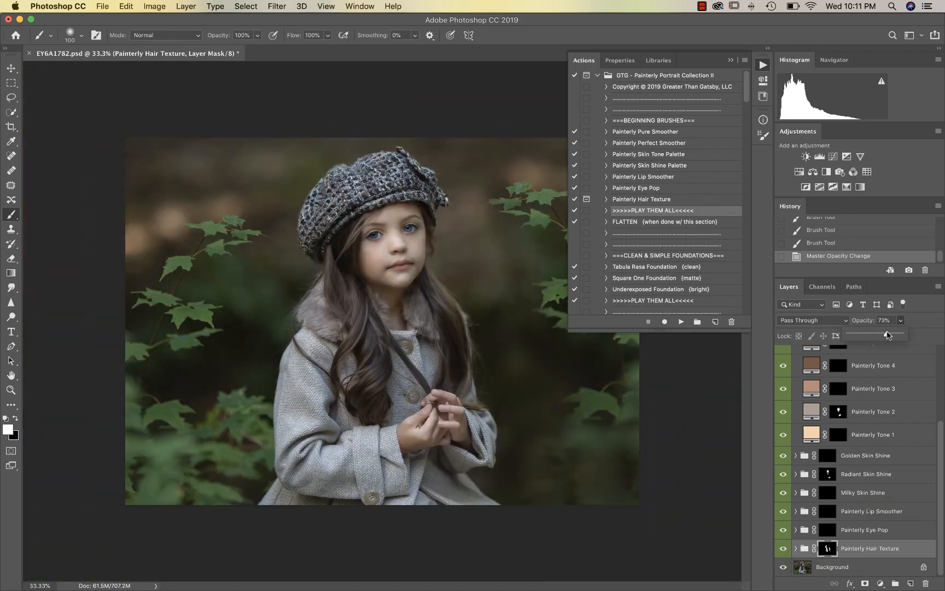
- Flatten the image into a single background layer and select the FLATTEN action of the beginning brushes section
key(super+plus)
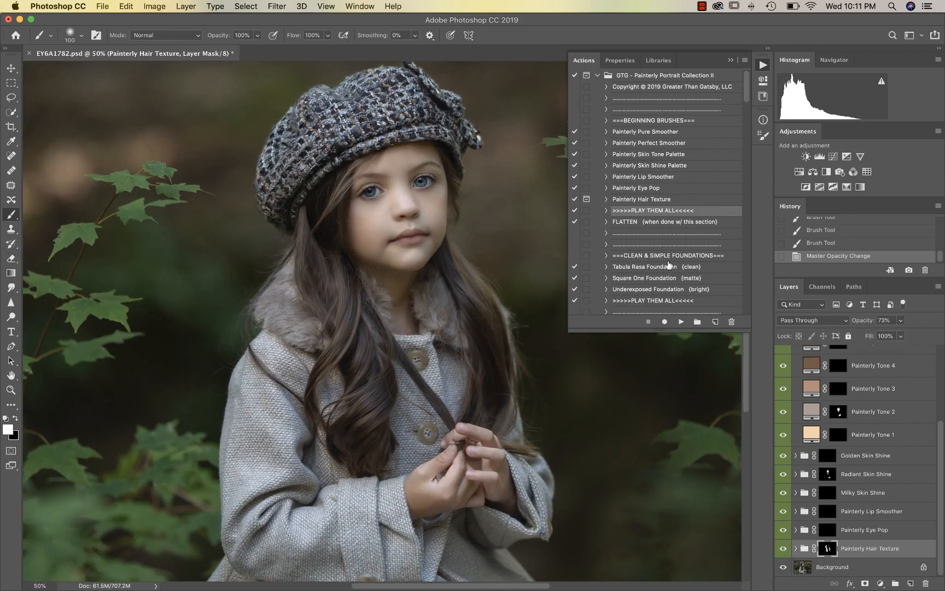
scroll(669, 266, down, 2)
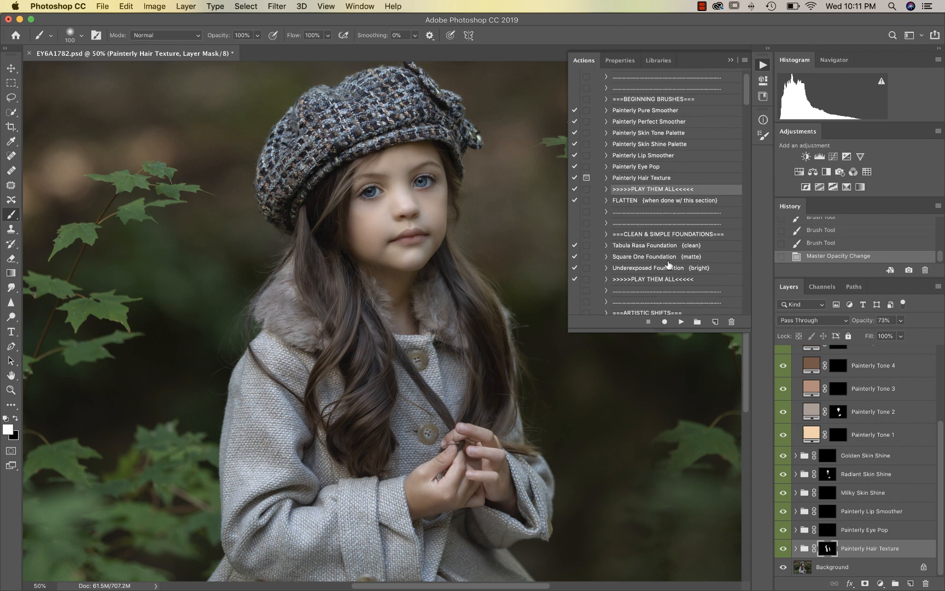
key(super+shift+f)
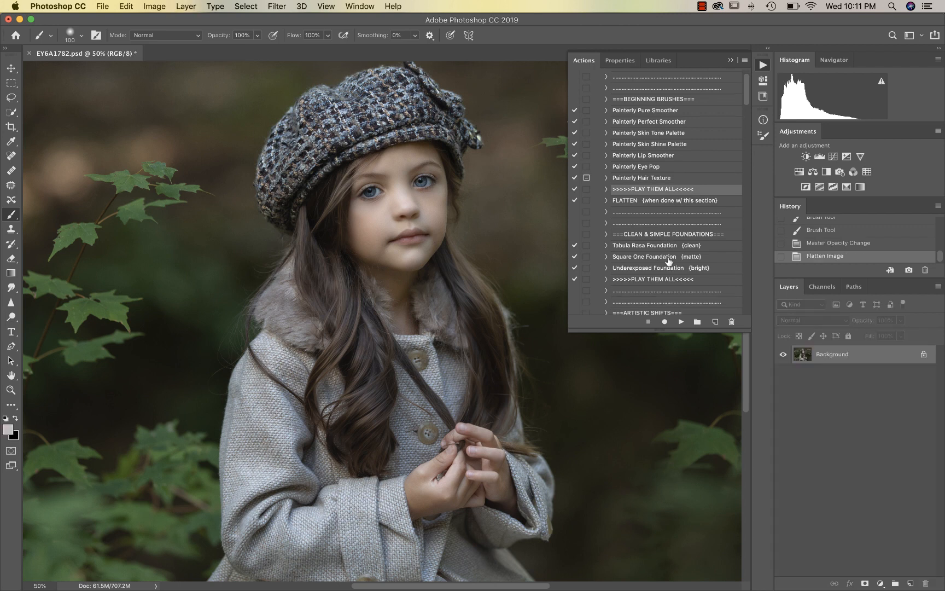
click(636, 203)
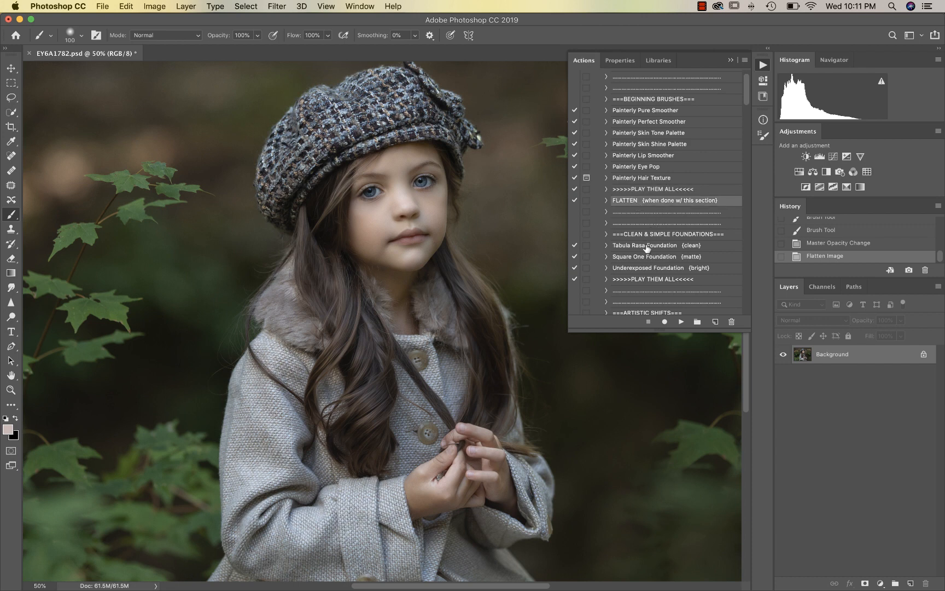
- Run the Underexposed Foundation (bright) action and lower its group's opacity to 23%
key(super+minus)
click(637, 270)
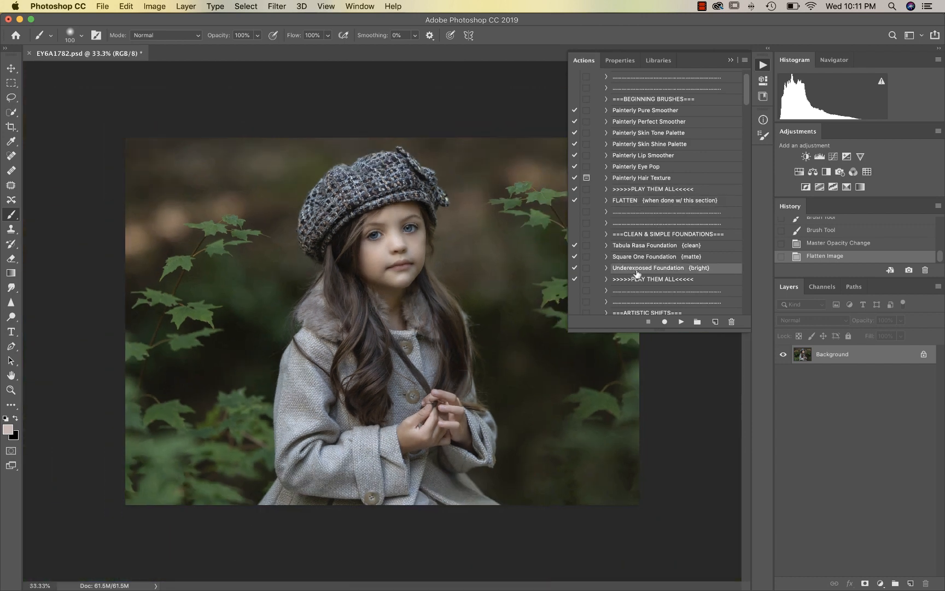
click(682, 325)
drag(901, 323, 865, 336)
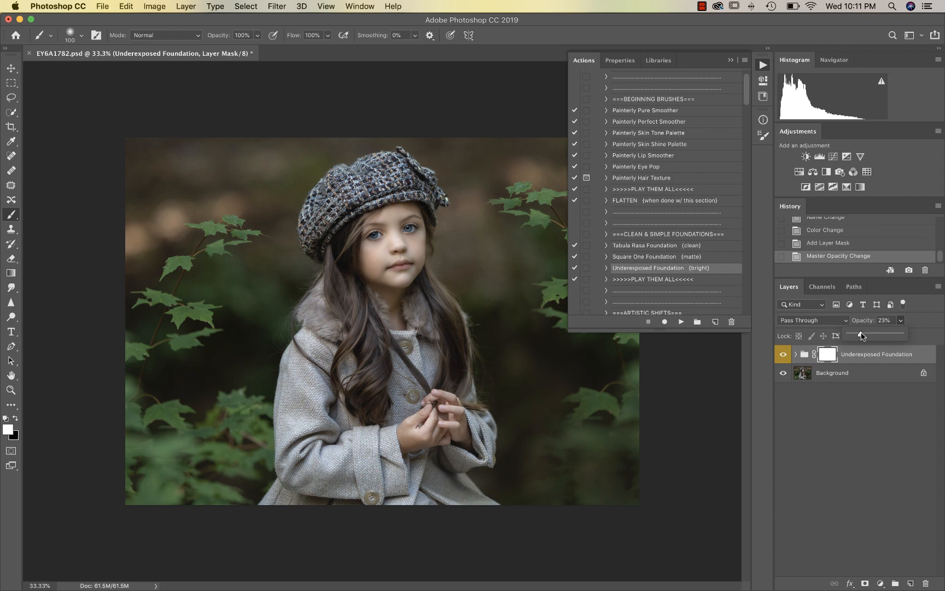
drag(861, 335, 861, 336)
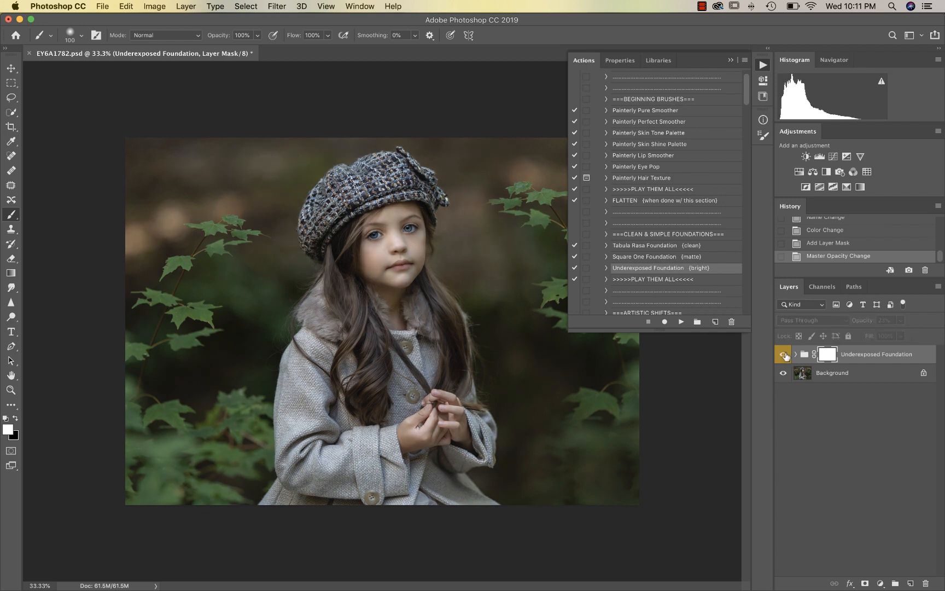
- Lower the Underexposed Foundation group's opacity to 18% and compare the image with the group hidden and shown
click(901, 321)
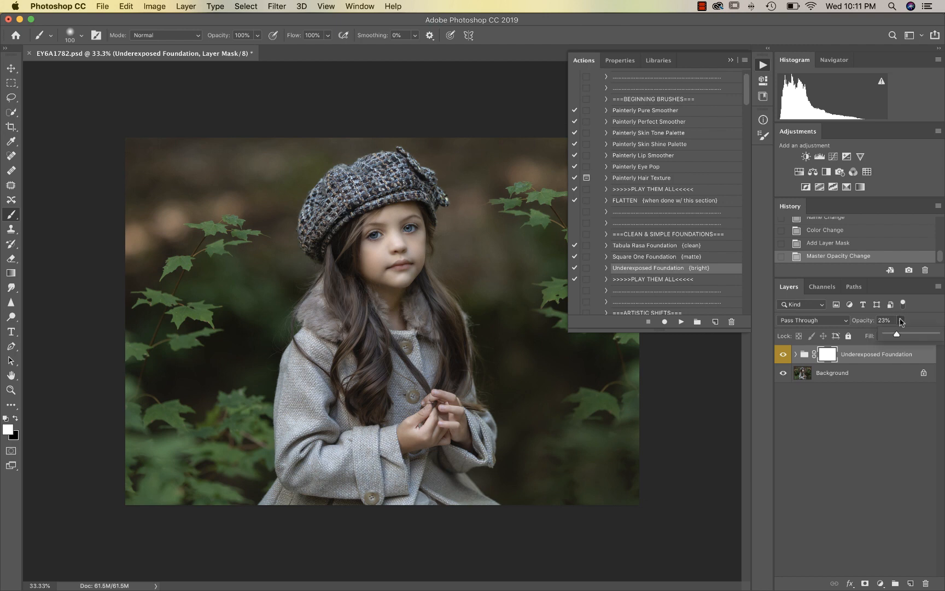
drag(897, 335, 895, 336)
click(784, 358)
click(785, 359)
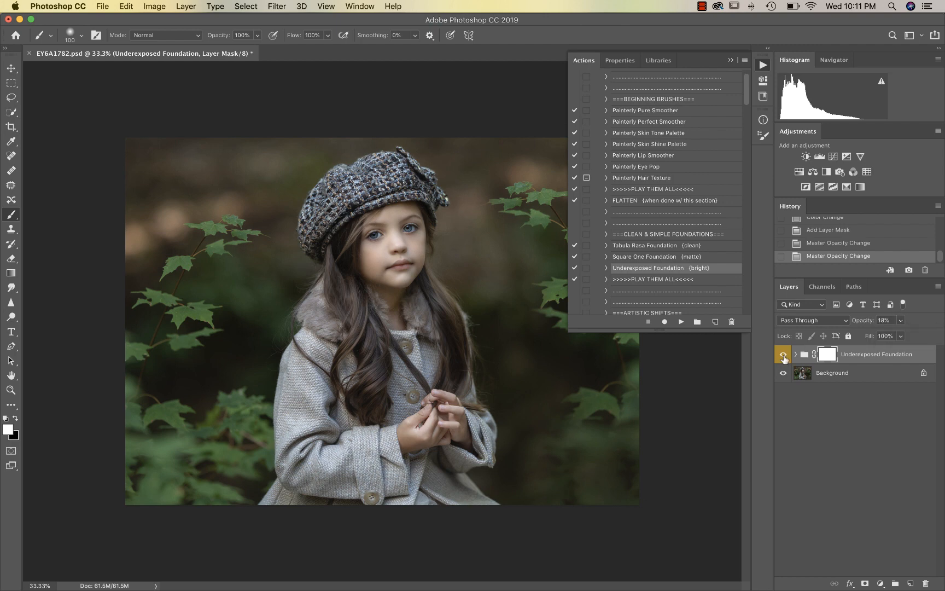
- Set the Underexposed Foundation group's opacity to 22%, compare the effect, and flatten the image
click(900, 321)
drag(896, 334, 897, 334)
click(781, 358)
click(782, 359)
scroll(699, 262, down, 3)
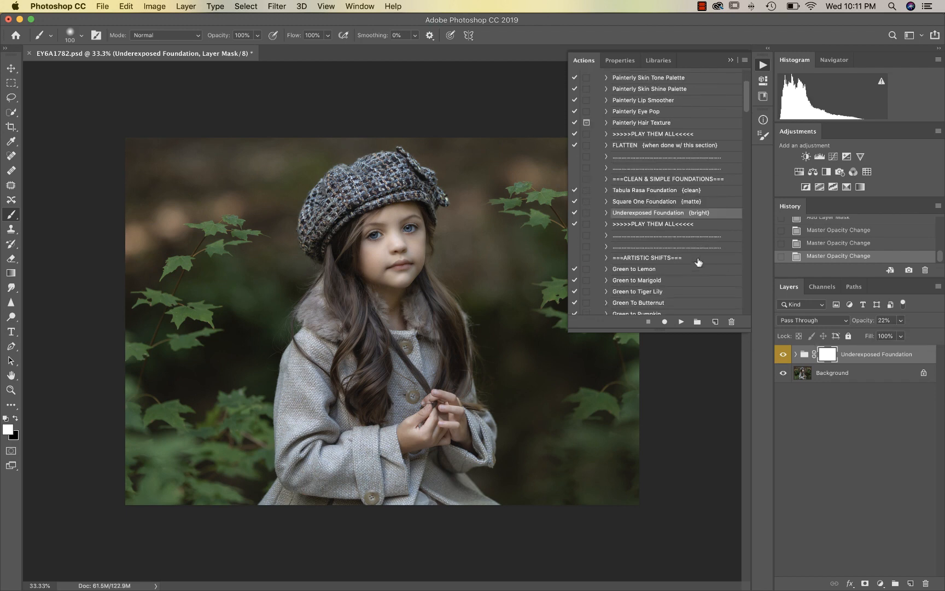
key(super+shift+e)
- Run the Green to Cranberry action from the Artistic Shifts section to recolor the foliage
scroll(671, 265, down, 3)
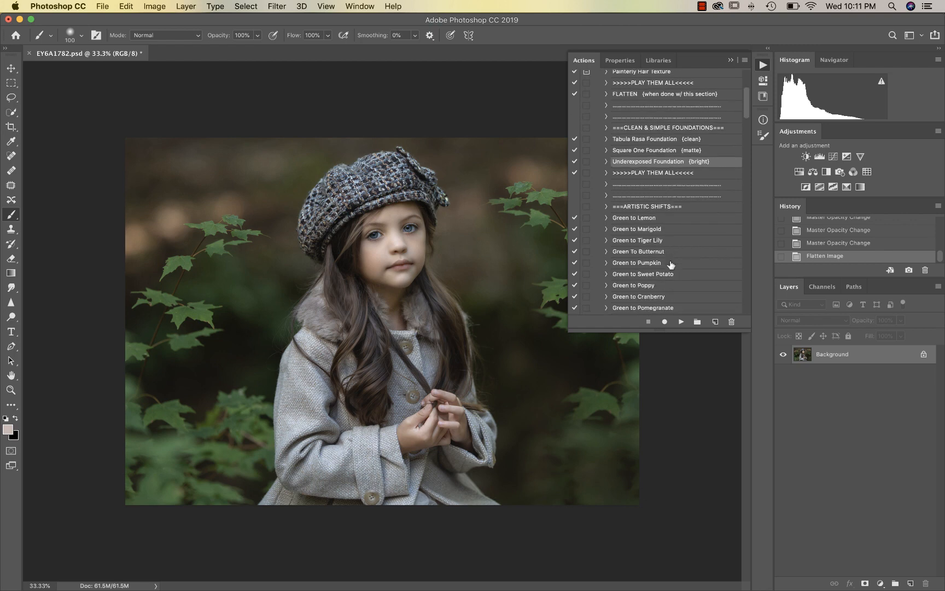
scroll(671, 265, down, 1)
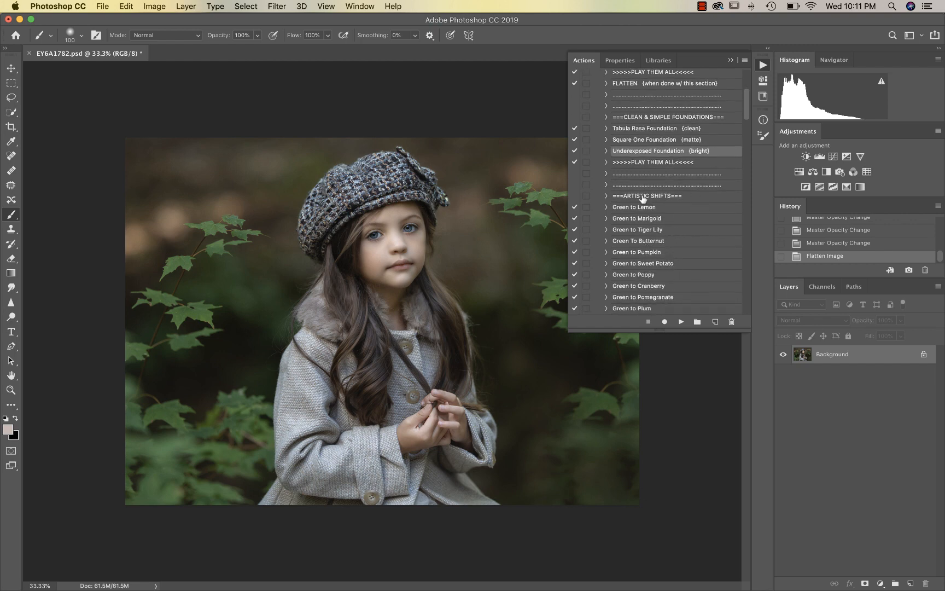
scroll(664, 199, down, 5)
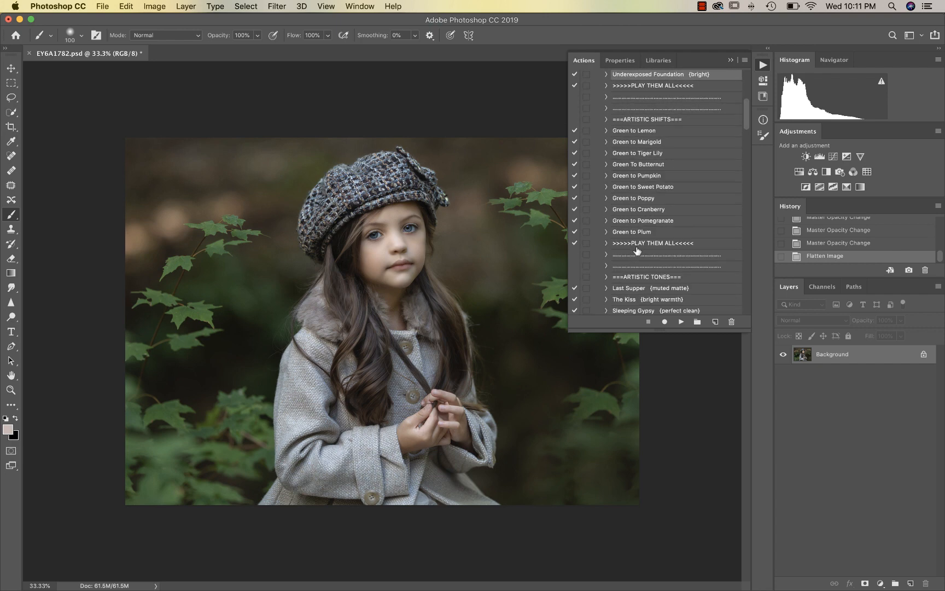
click(648, 210)
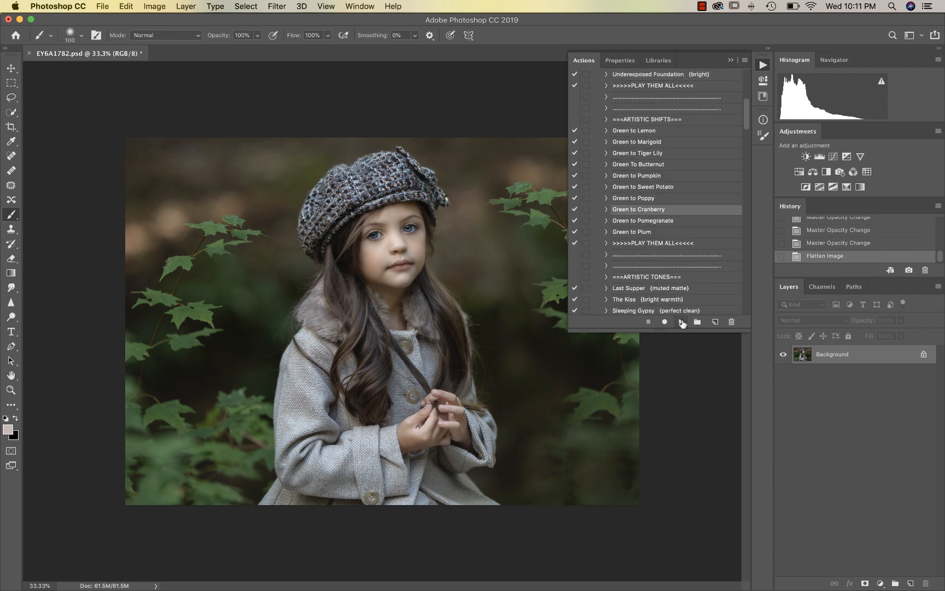
click(682, 322)
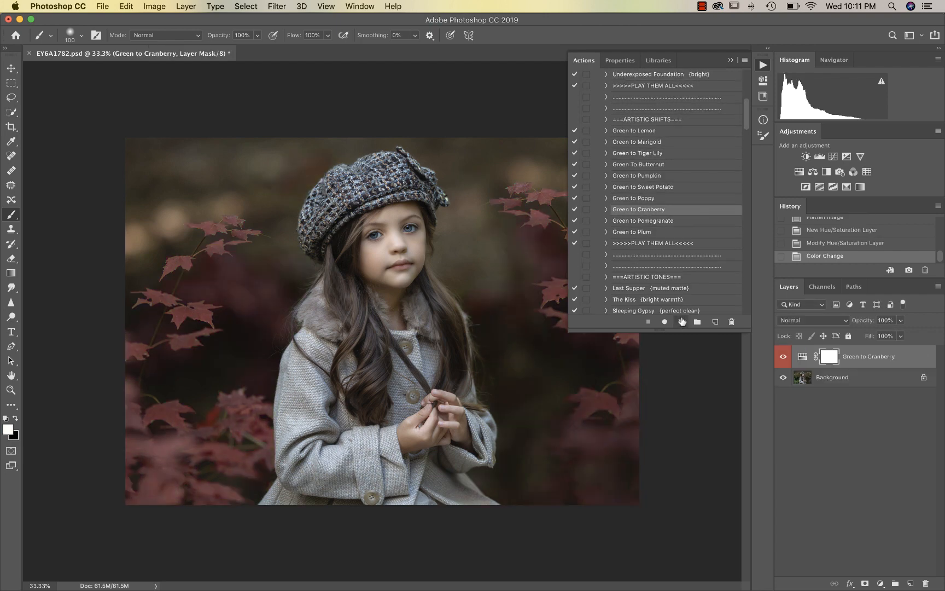
- Add the Green to Pomegranate shift over the Cranberry layer and compare both by toggling their visibility, leaving both shown
click(652, 221)
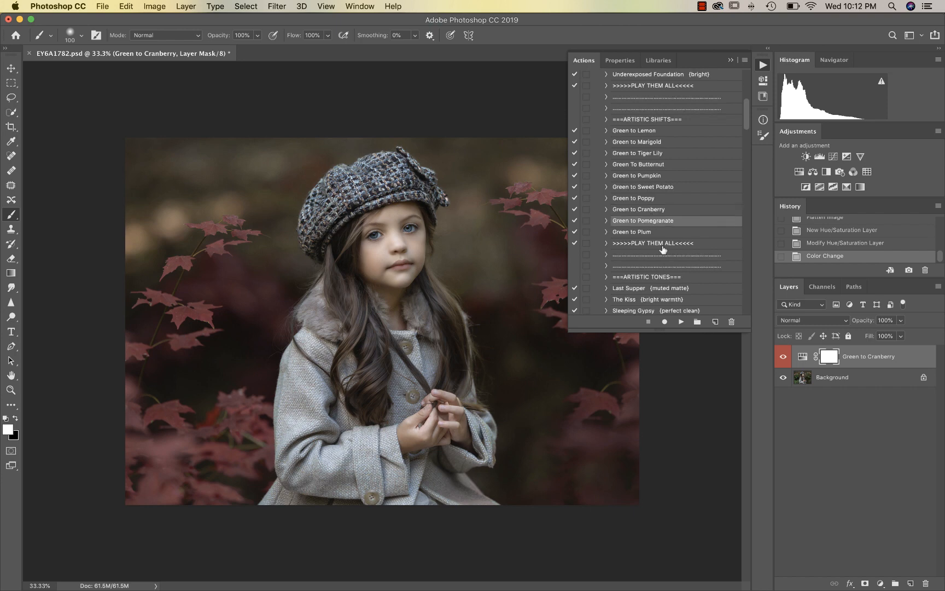
click(681, 323)
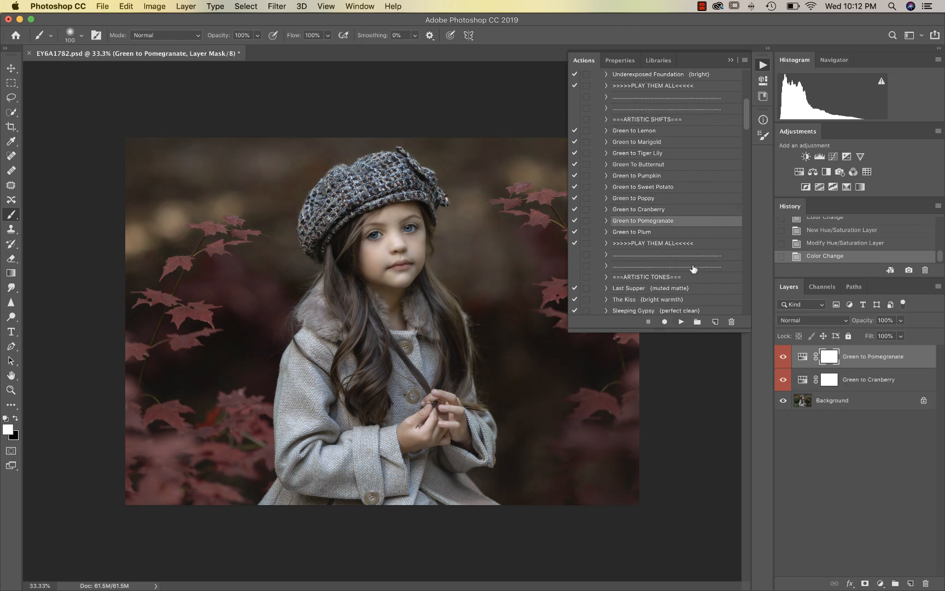
click(783, 357)
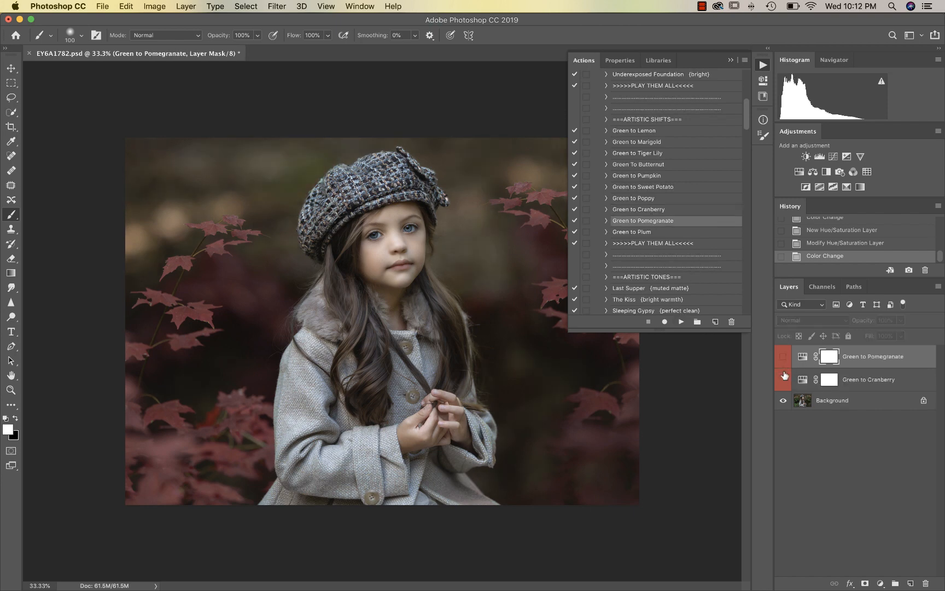
click(784, 377)
click(785, 378)
click(783, 356)
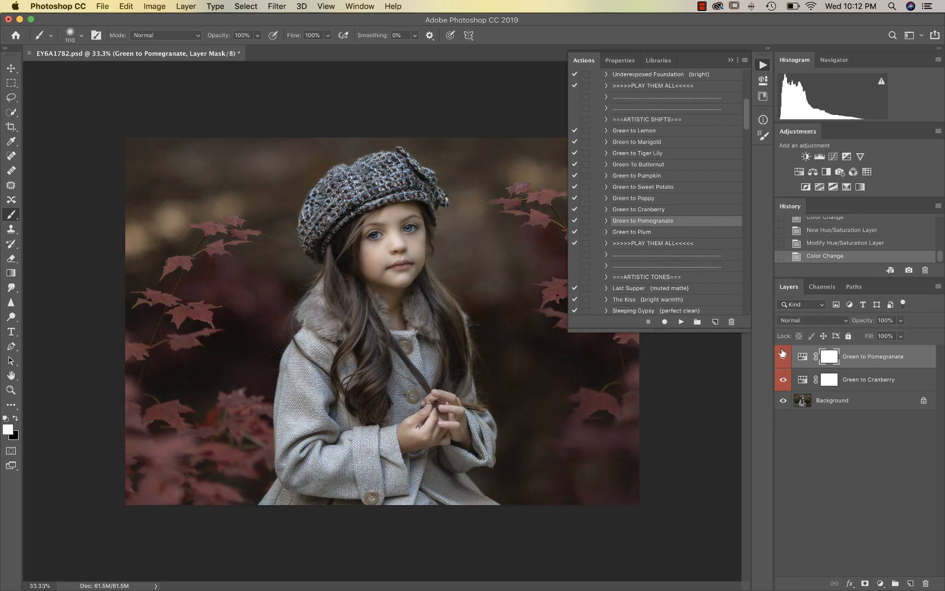
- Run The Astronomer (pastel mint) action from the Artistic Tones section and set its group's opacity to 59%
scroll(711, 255, down, 2)
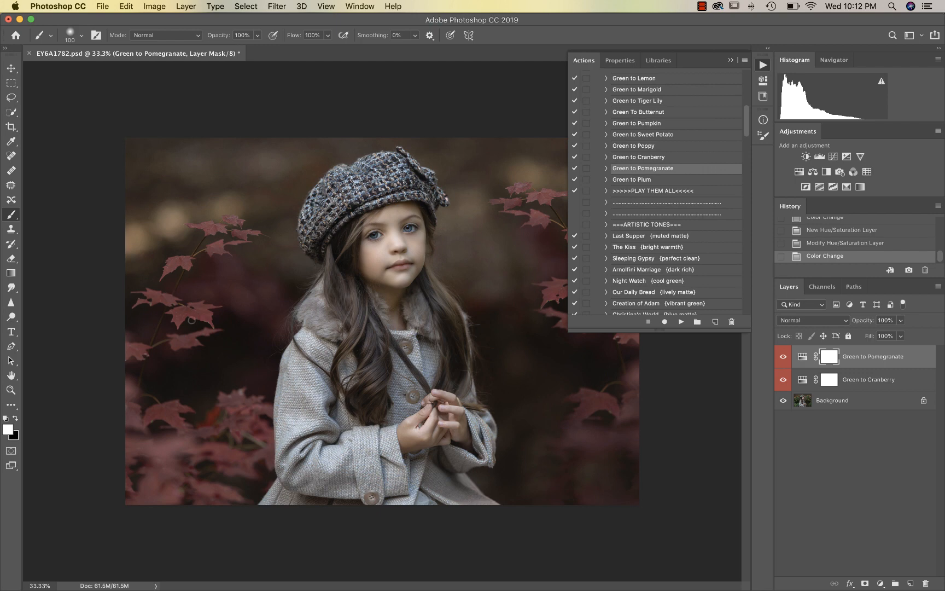
scroll(677, 223, down, 2)
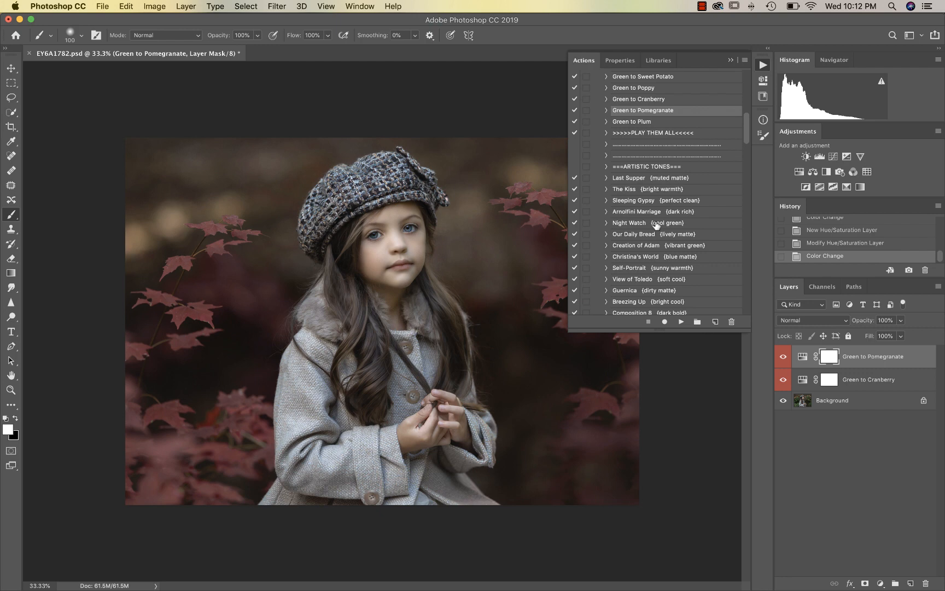
scroll(638, 229, down, 1)
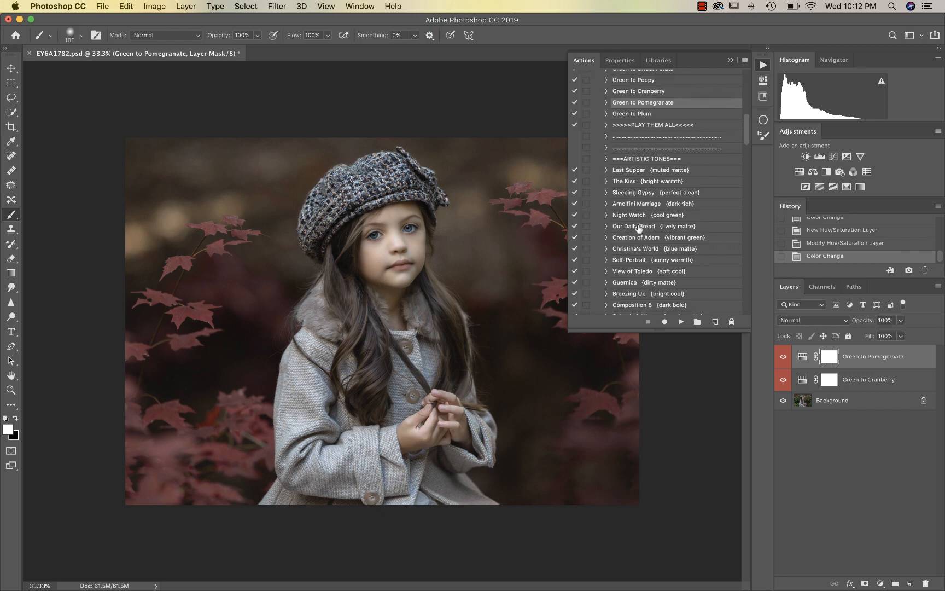
scroll(647, 162, down, 2)
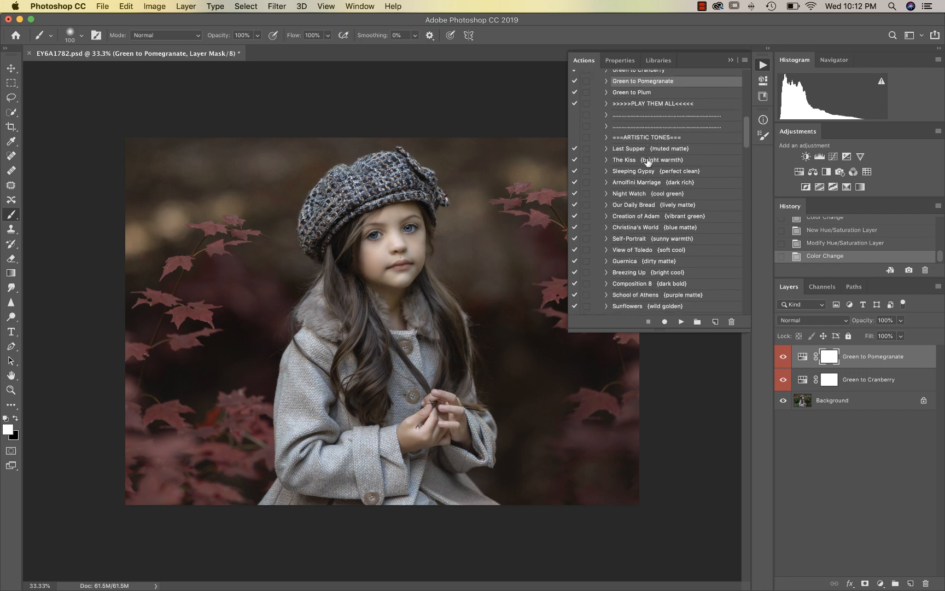
scroll(661, 240, down, 8)
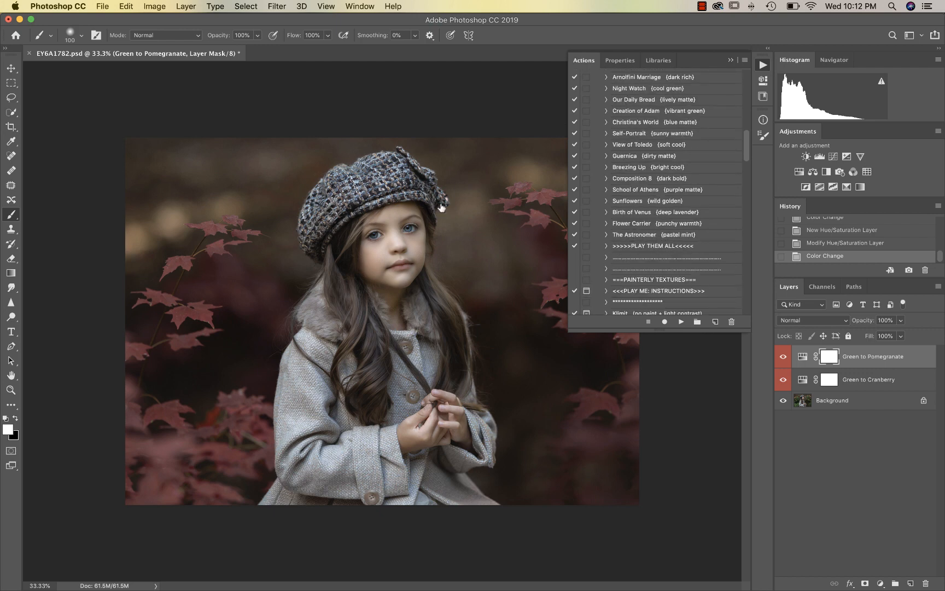
click(638, 235)
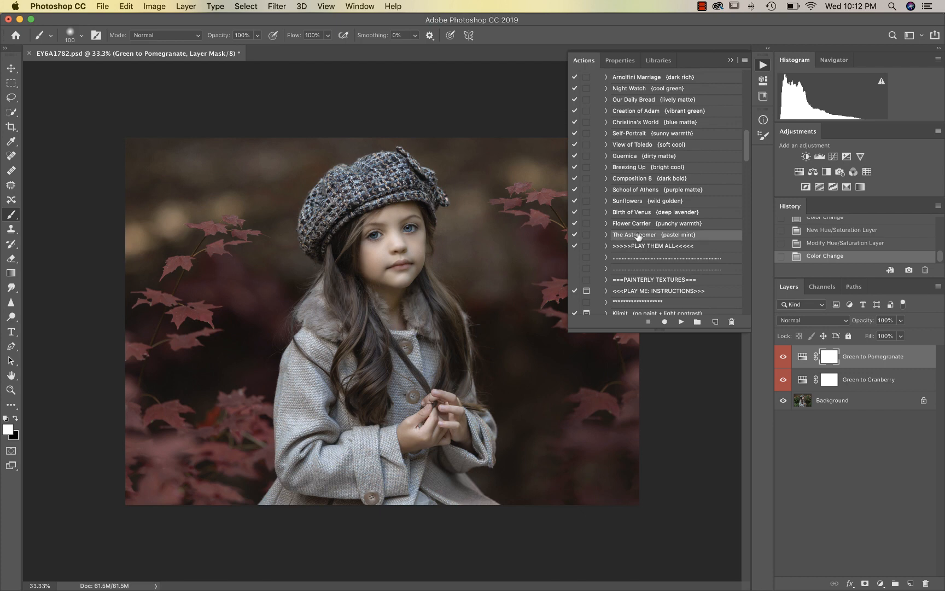
click(681, 322)
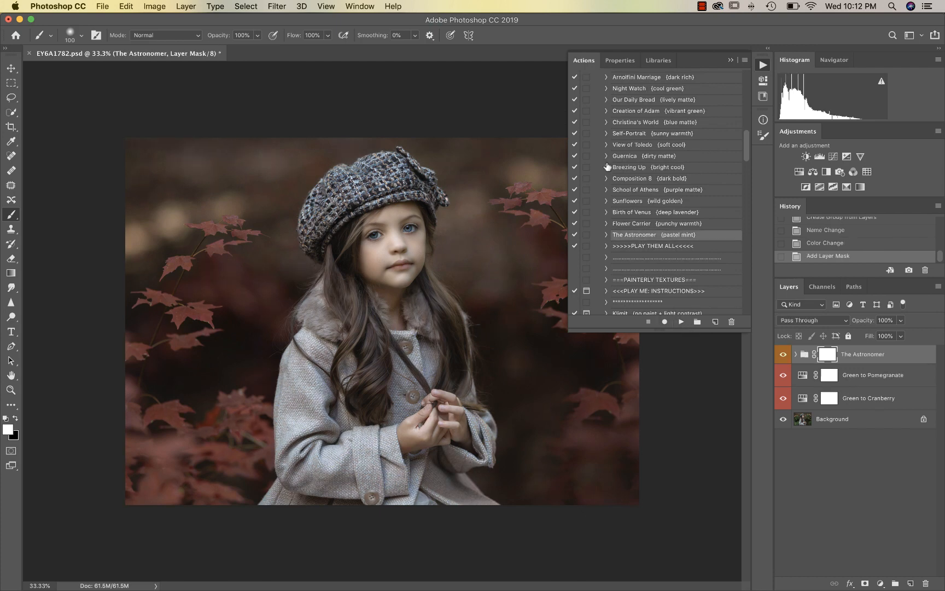
drag(900, 320, 879, 336)
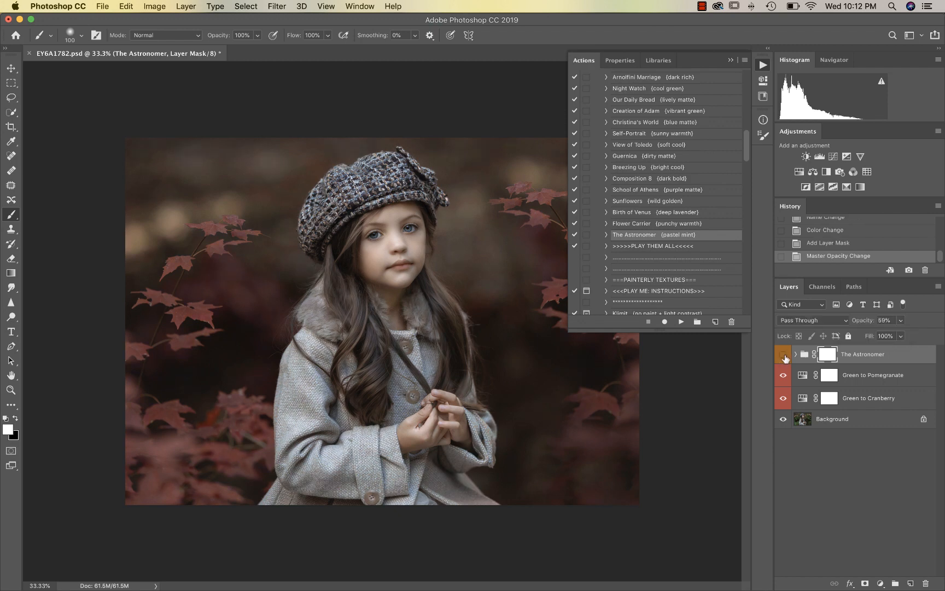
- Compare the image with and without The Astronomer effect, keep it shown, and flatten the image
click(783, 355)
click(785, 355)
scroll(681, 251, down, 5)
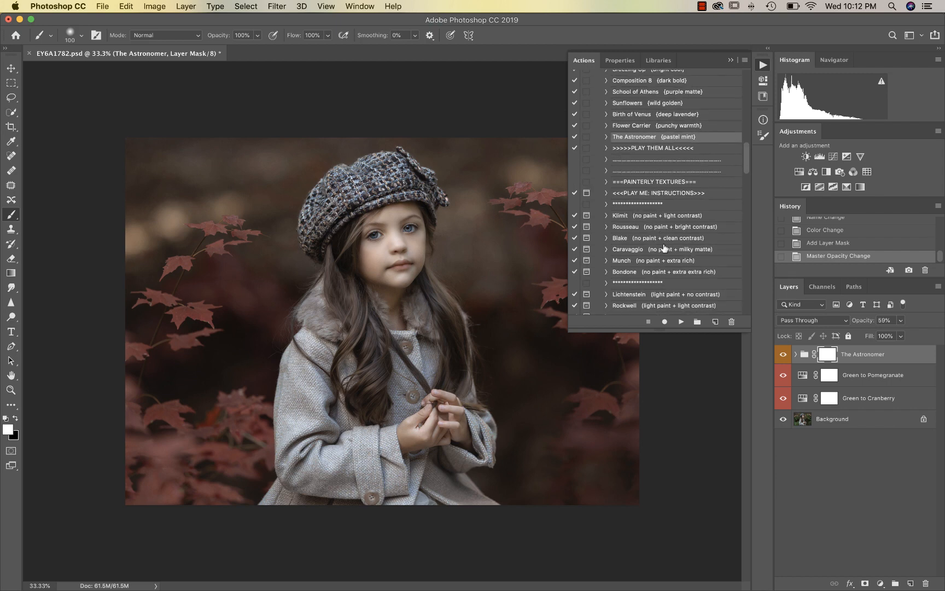
key(super+shift+f)
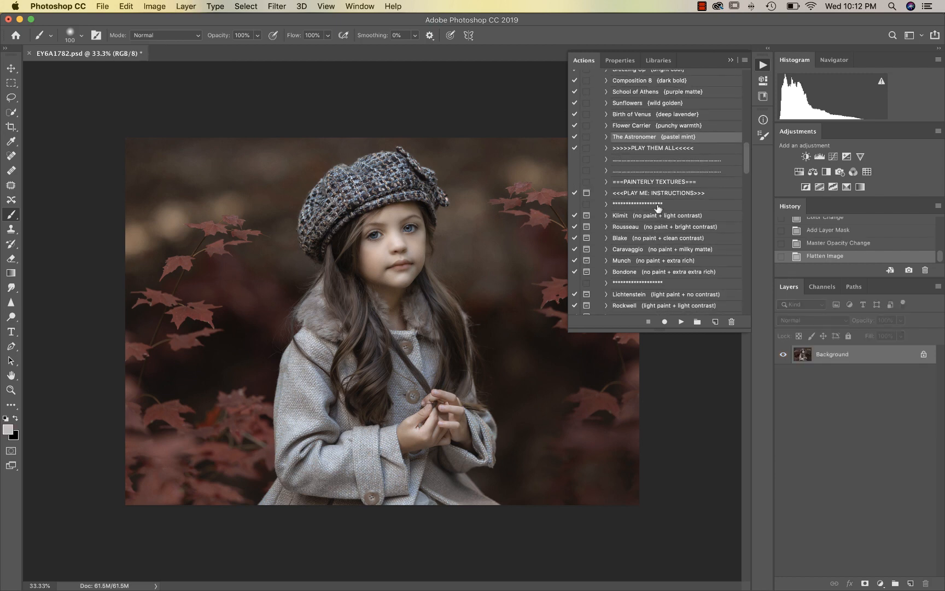
- Try the Blake (no paint + clean contrast) action from the Painterly Textures section, letting it flatten the image
scroll(655, 209, down, 2)
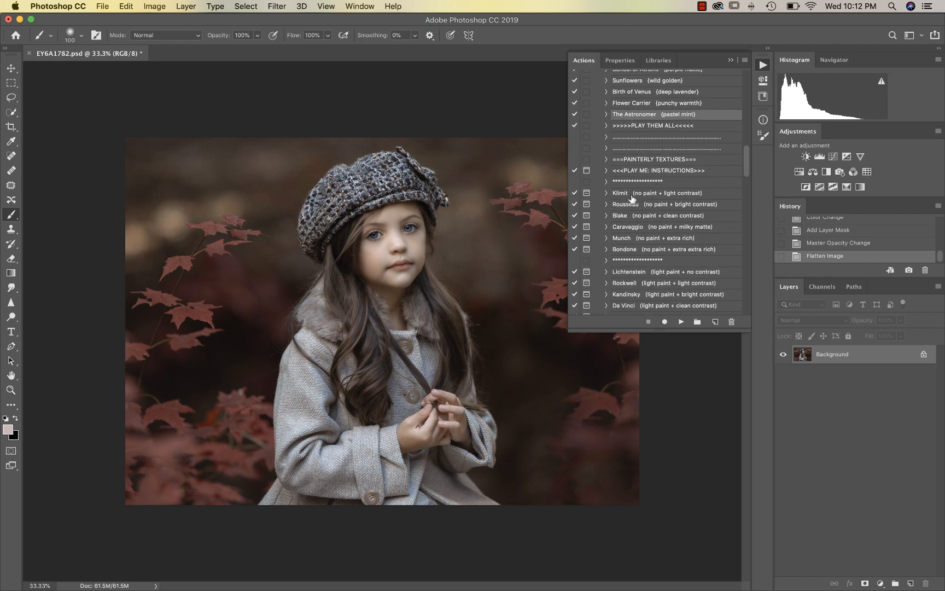
scroll(639, 246, down, 2)
scroll(639, 248, down, 1)
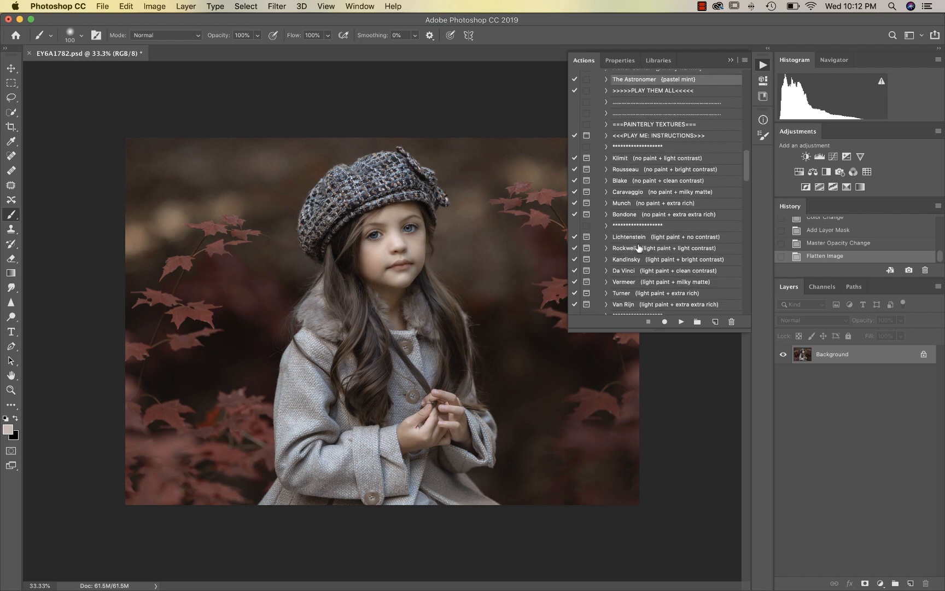
click(630, 182)
click(681, 322)
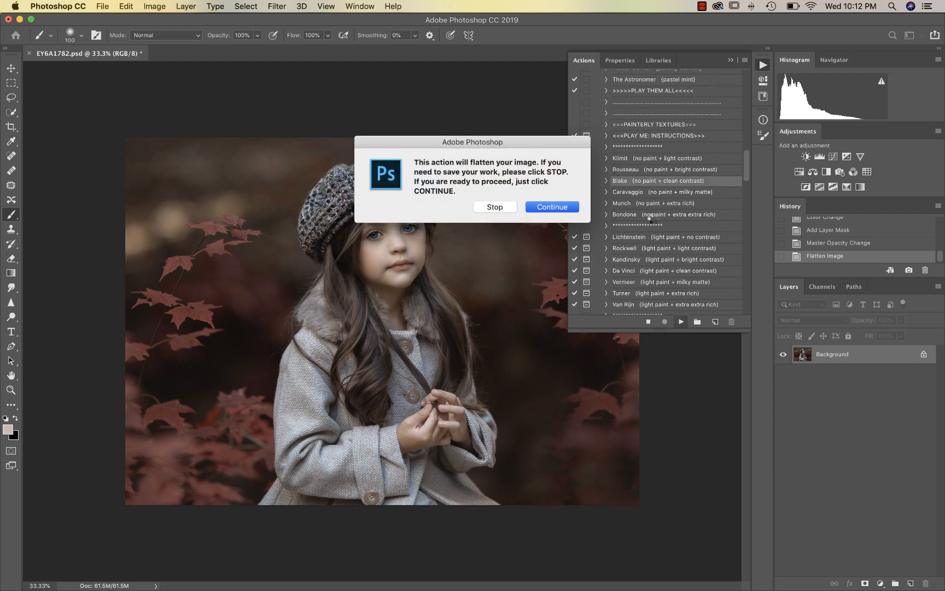
key(Return)
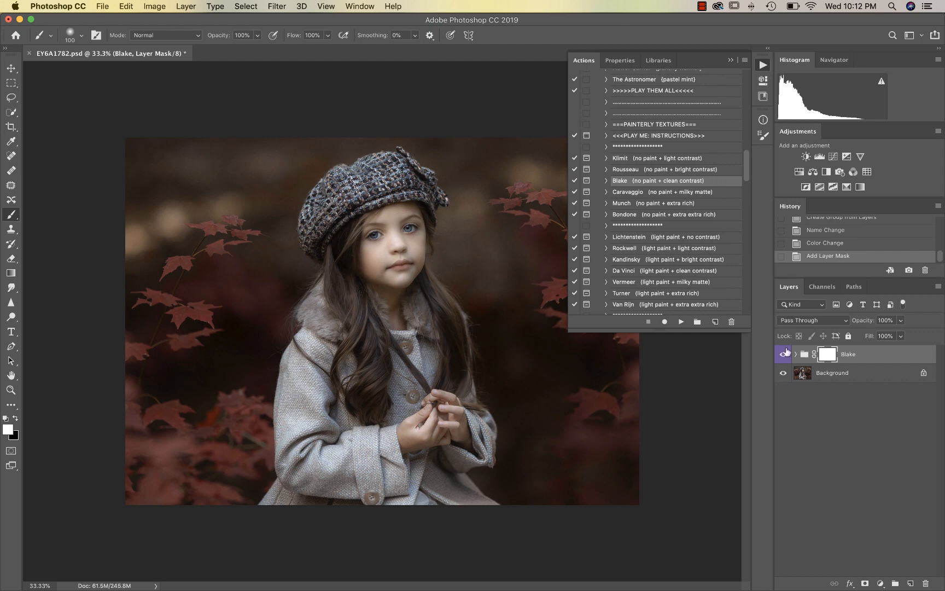
- Compare the portrait with and without the Blake texture by toggling its group's visibility, leaving it hidden
click(784, 355)
click(784, 356)
click(784, 356)
click(784, 355)
click(784, 356)
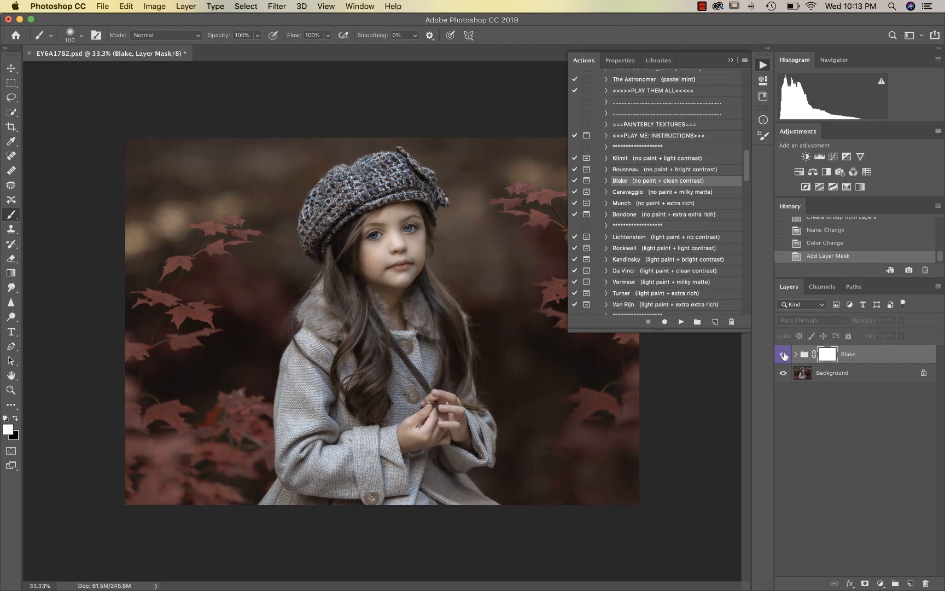
click(784, 355)
click(784, 356)
click(784, 356)
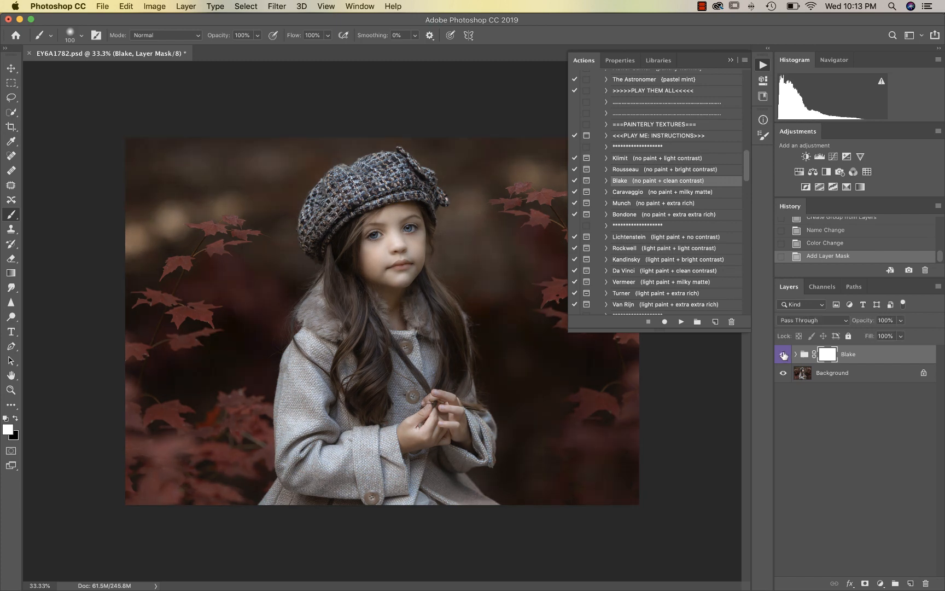
click(784, 355)
- Try the Turner (light paint + extra rich) action from the Painterly Textures section and delete its group
scroll(709, 264, down, 2)
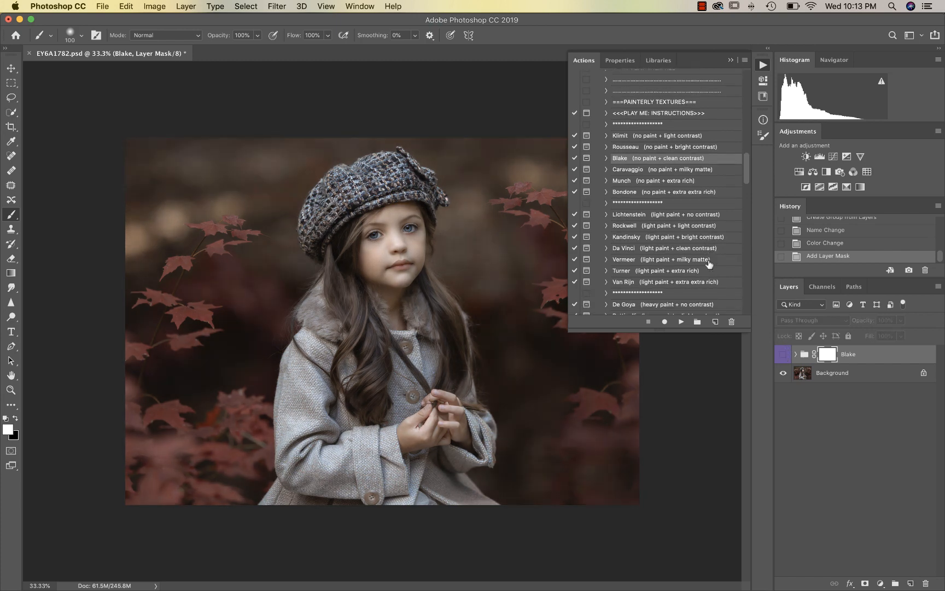
click(668, 273)
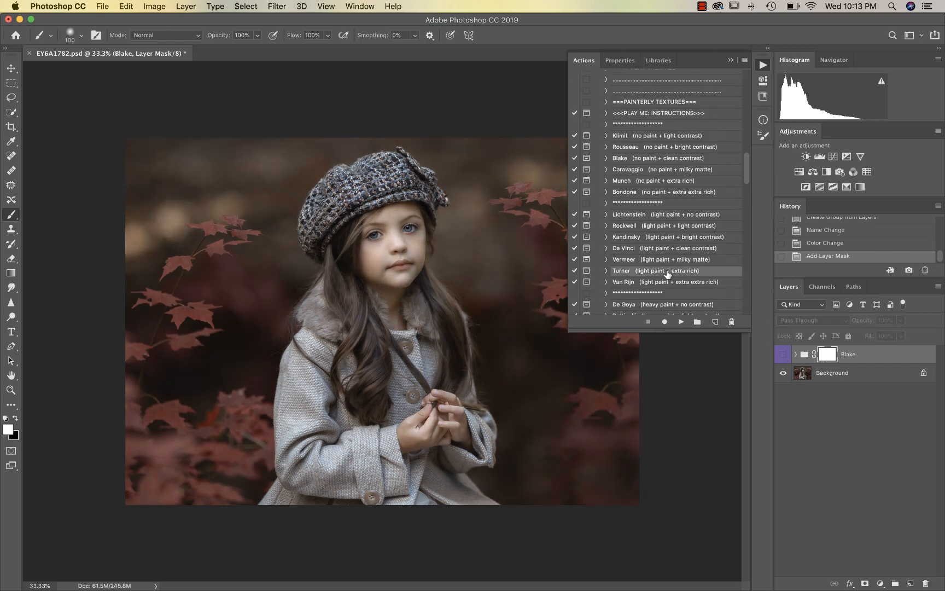
click(684, 324)
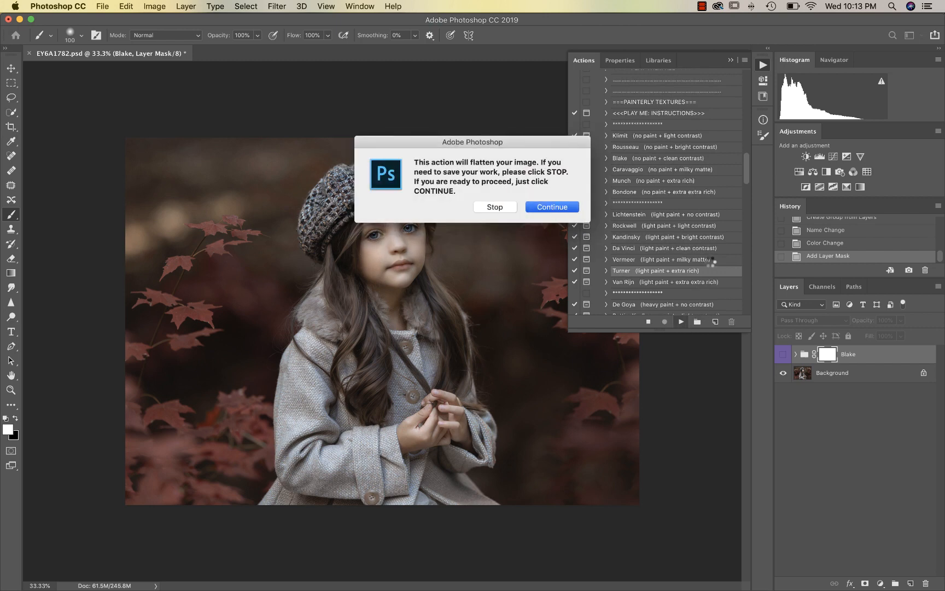
key(Return)
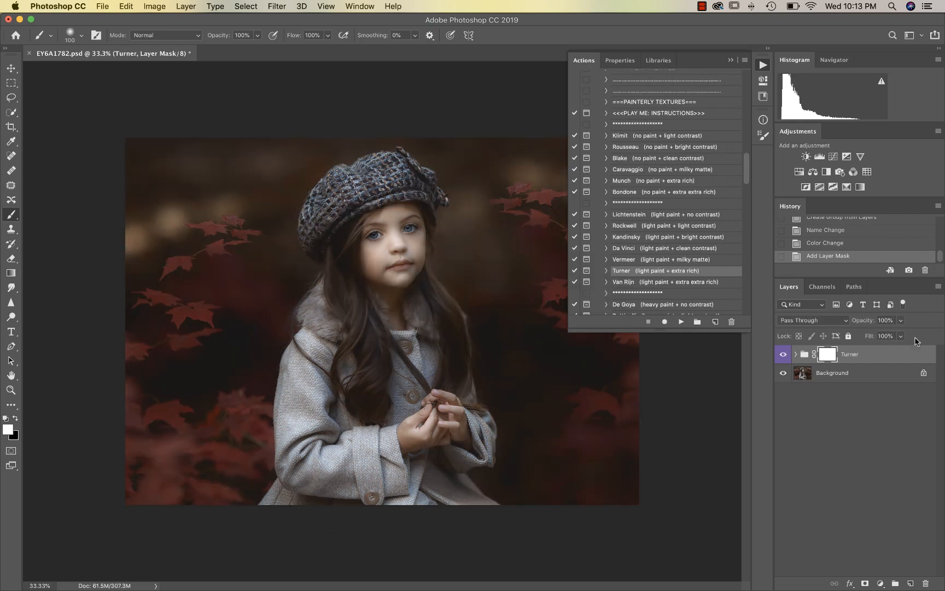
click(853, 354)
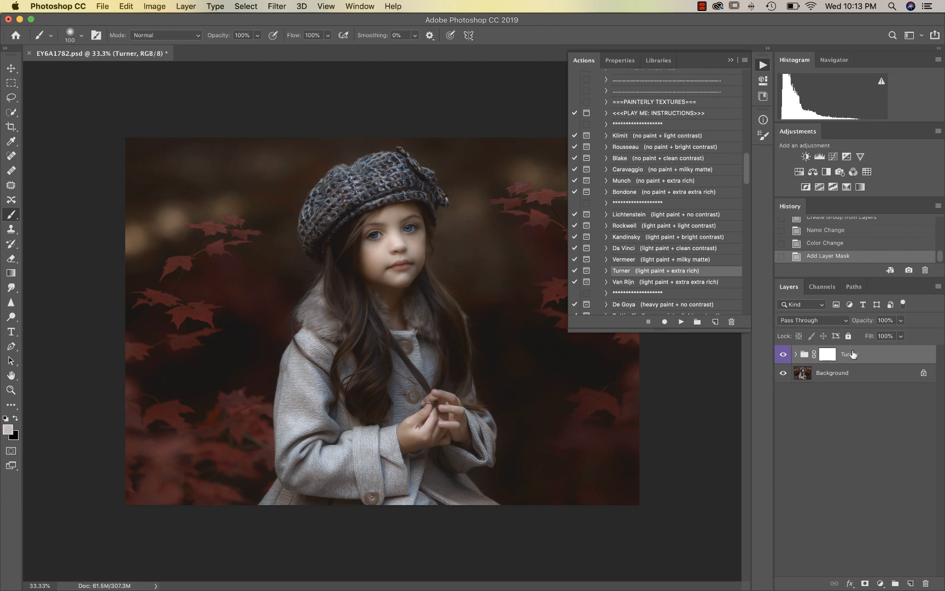
key(Delete)
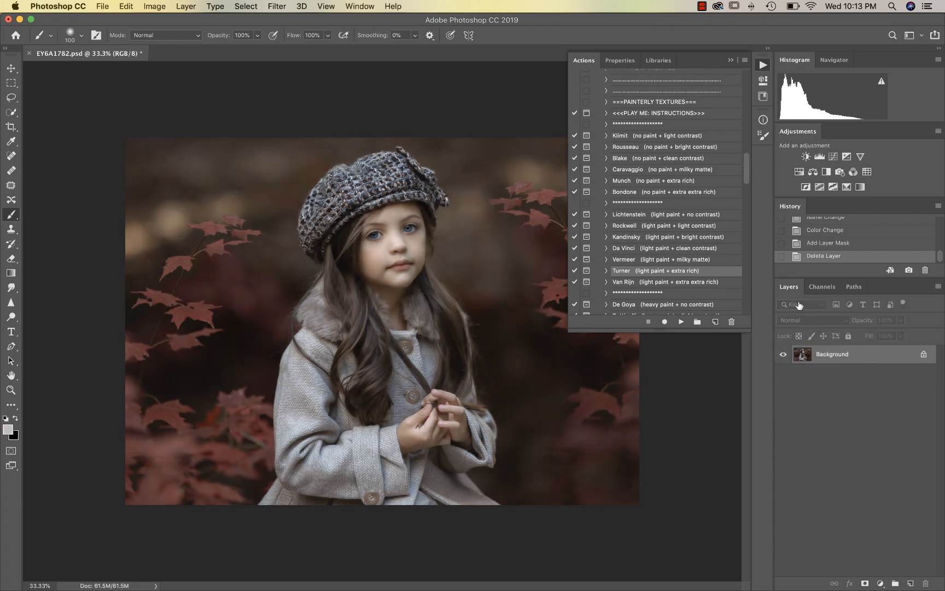
- Run the Blake (no paint + clean contrast) action again on the flattened image
click(639, 160)
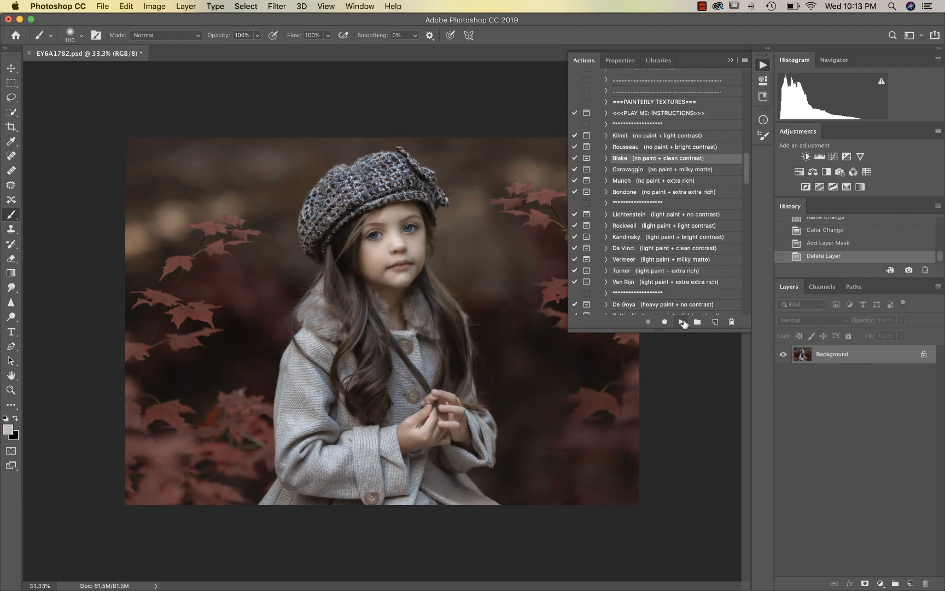
click(681, 322)
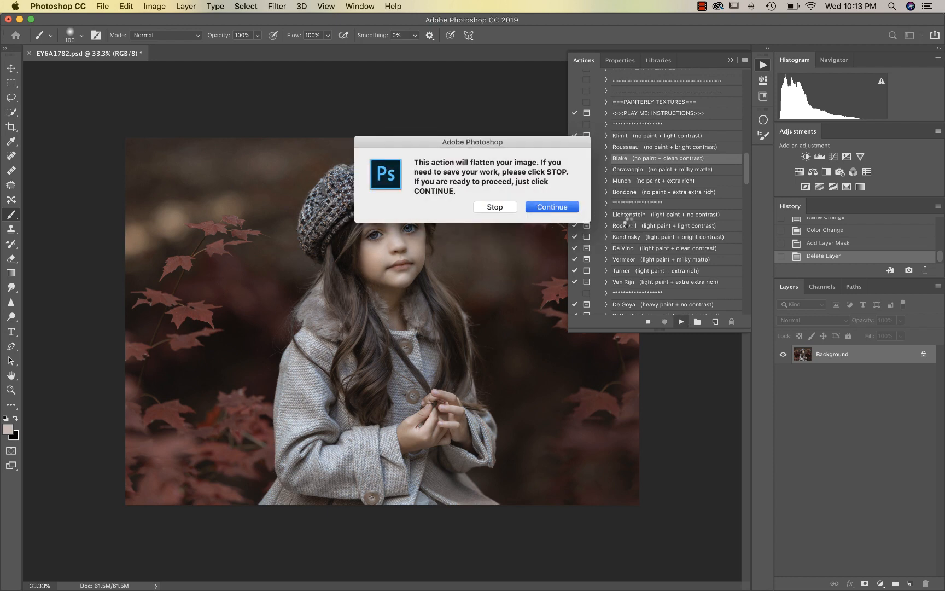
key(Return)
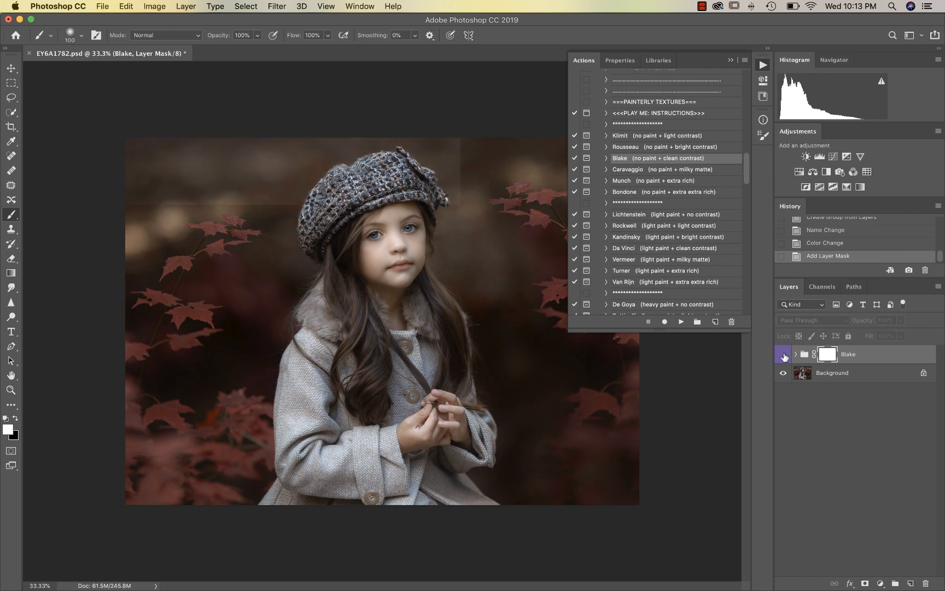
- Mask the Blake effect off both of the girl's eyes with a 150 px black brush and flatten the image
key(super+equal)
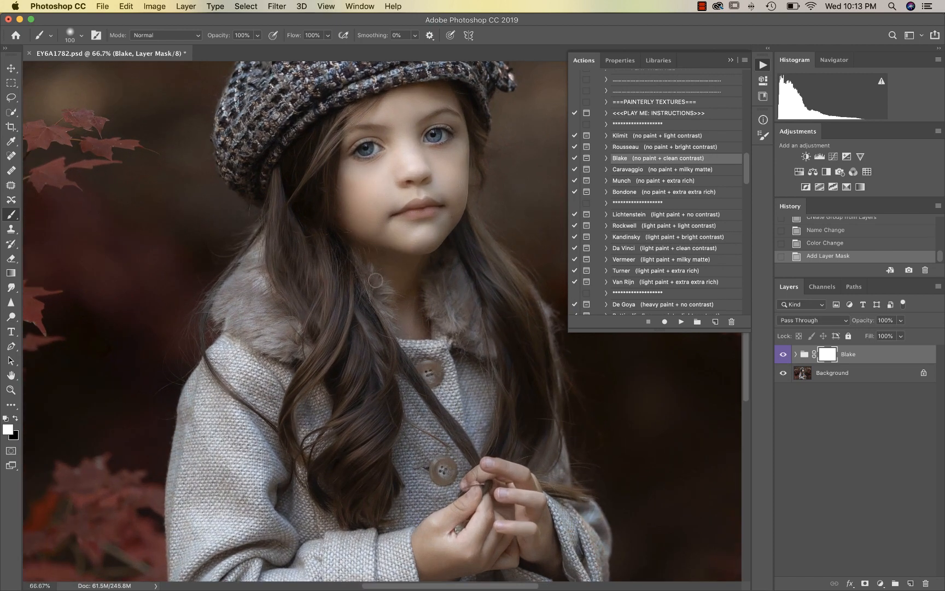
key(super+equal)
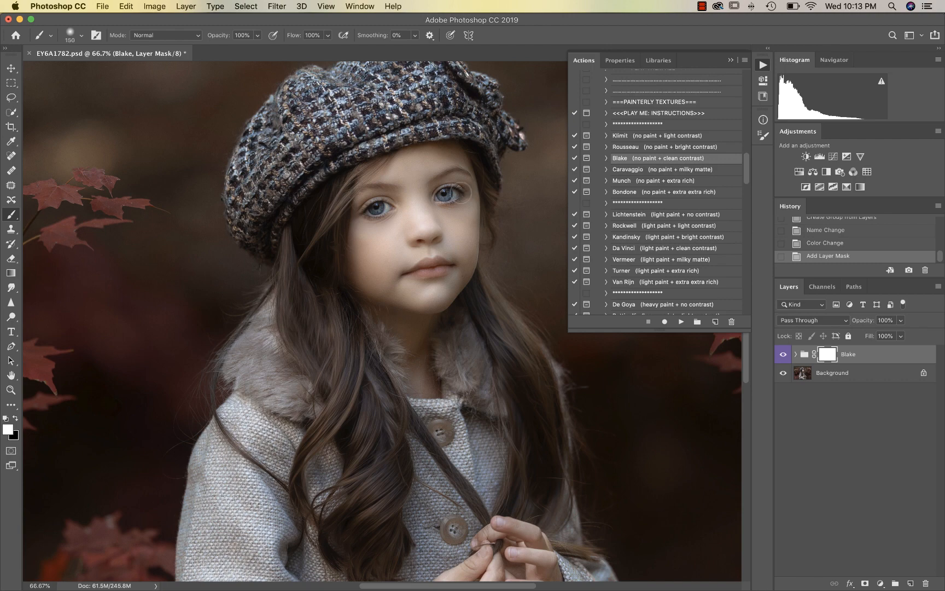
key(x)
key(bracketright)
key(bracketright)
drag(452, 192, 438, 192)
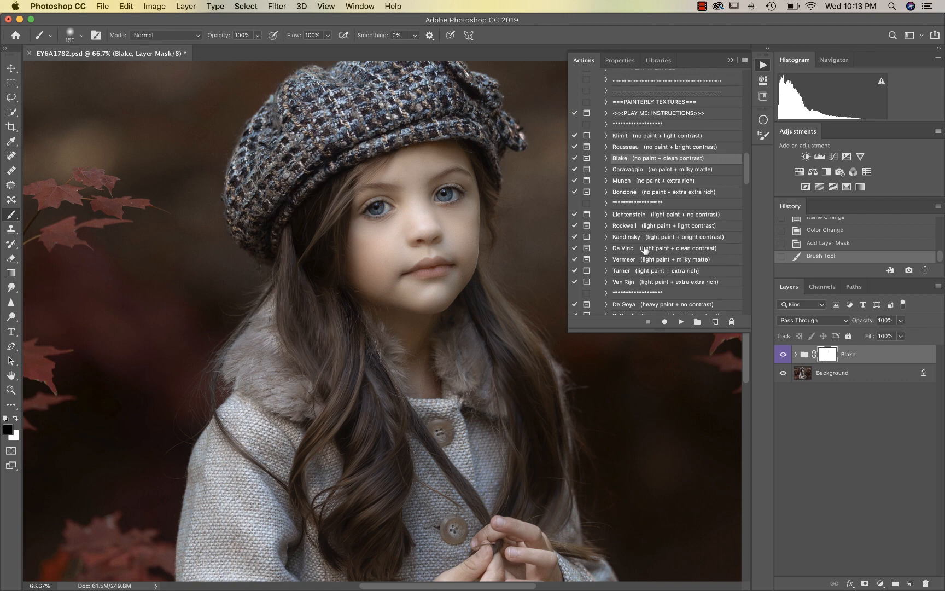
scroll(645, 251, down, 1)
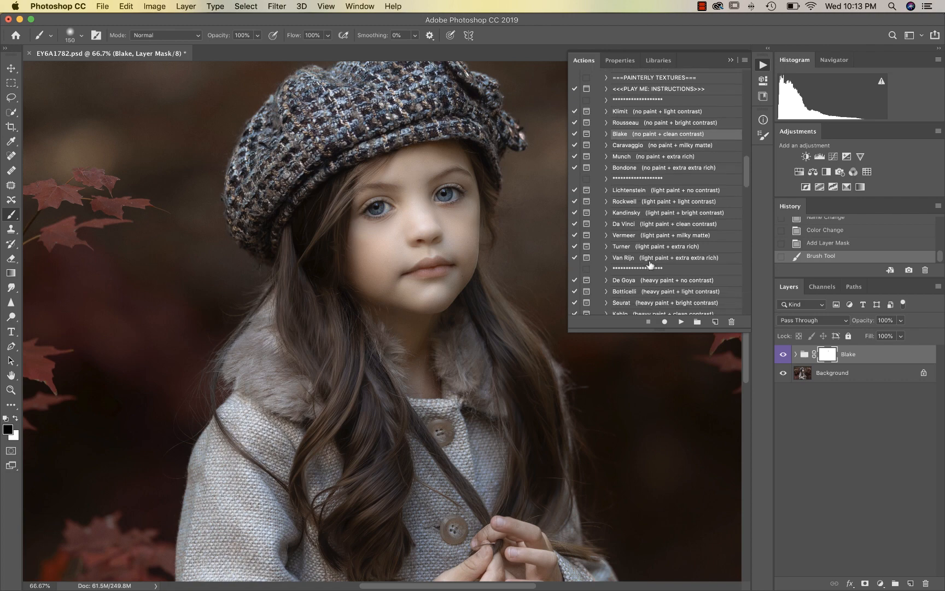
scroll(650, 265, down, 2)
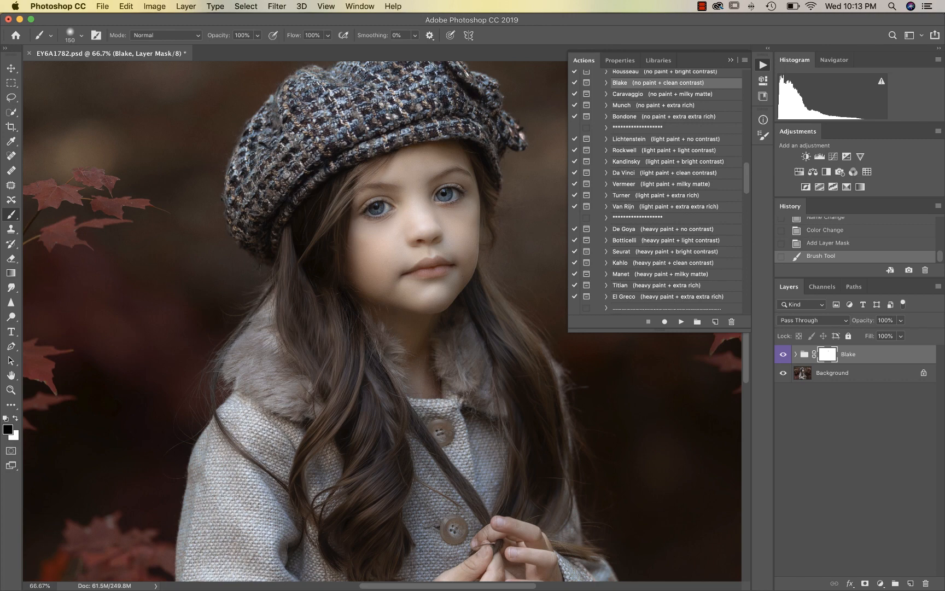
click(378, 208)
key(super+minus)
key(super+minus)
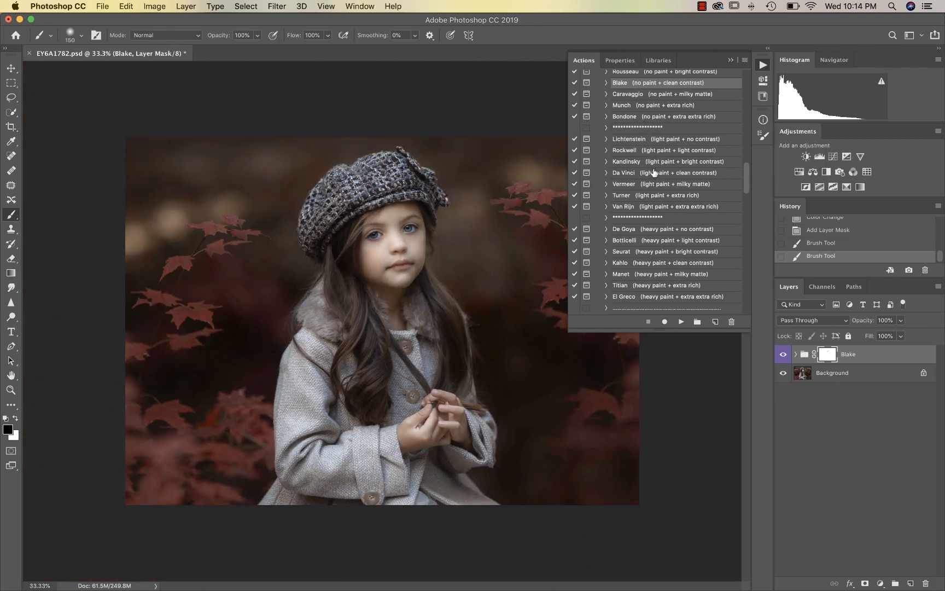
scroll(645, 198, down, 5)
key(super+shift+e)
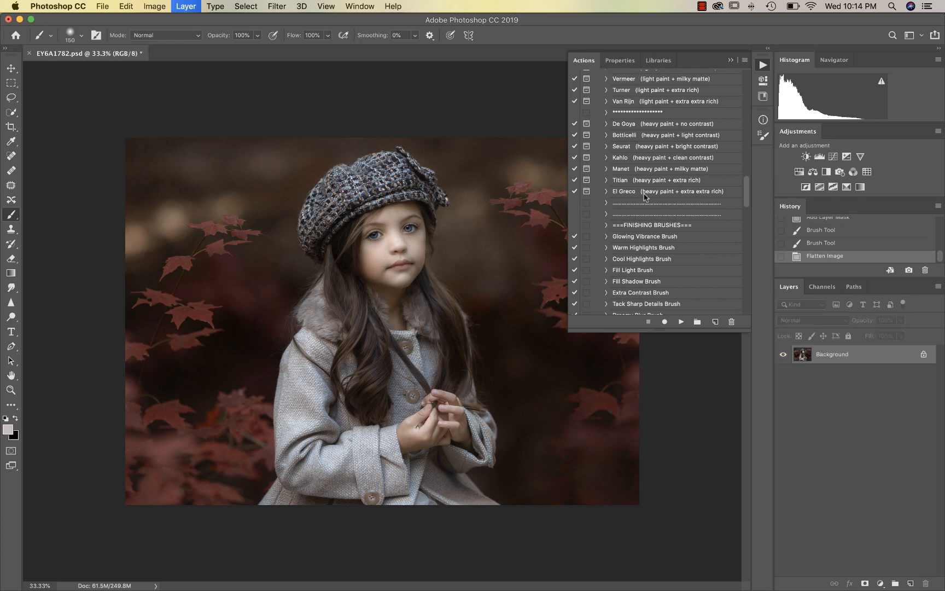
- Run the Glowing Vibrance Brush action from the Finishing Brushes section
scroll(645, 197, down, 2)
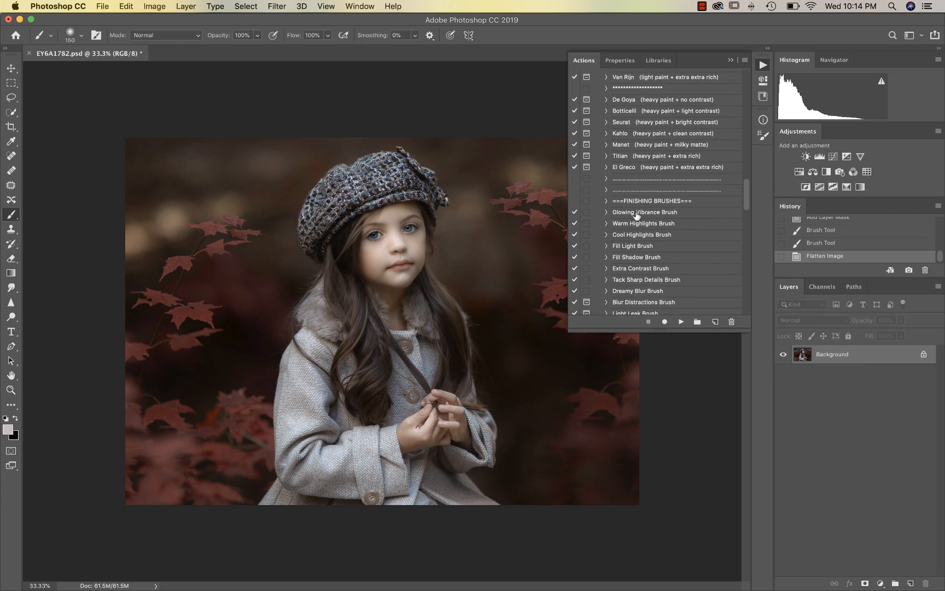
click(637, 215)
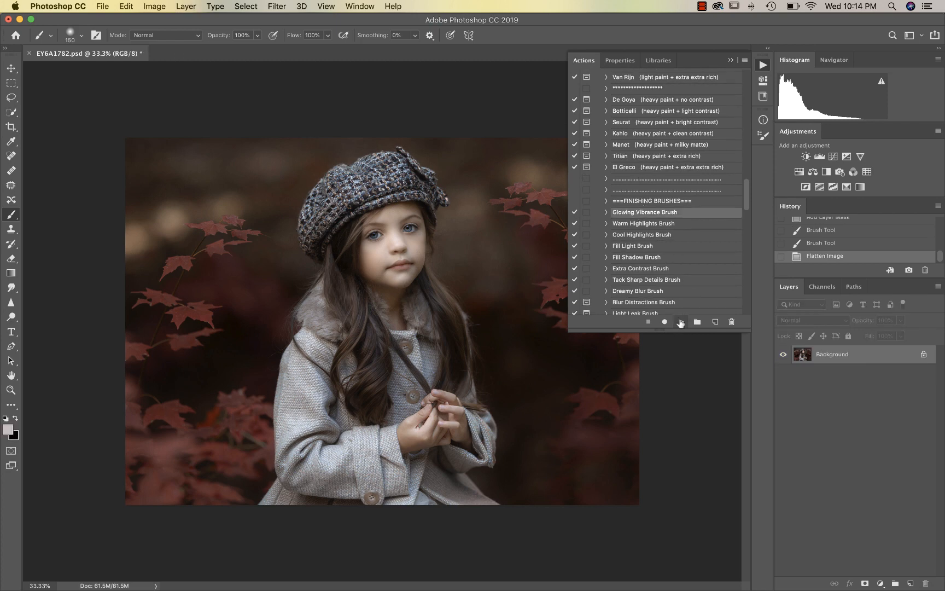
click(680, 323)
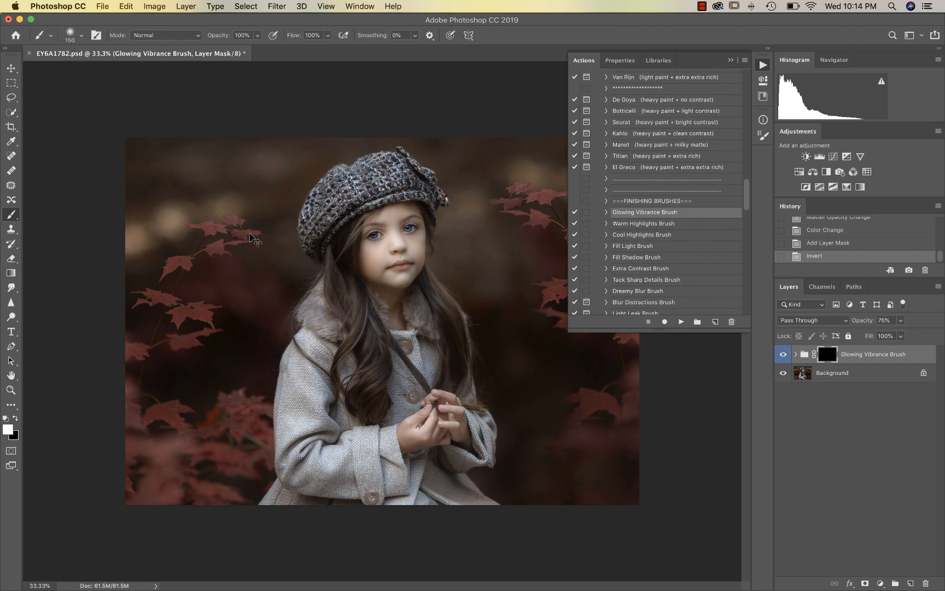
- Paint white on the Glowing Vibrance Brush mask over the red leaves left of the girl, reducing the brush to 90 px
key(super+plus)
scroll(250, 234, left, 5)
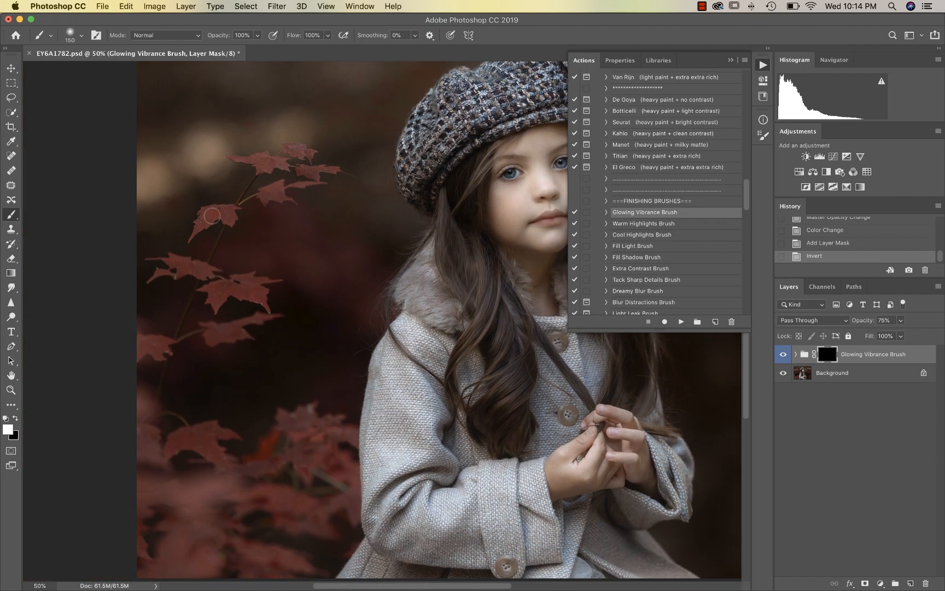
mouse_move(212, 216)
mouse_down()
mouse_move(203, 222)
mouse_move(227, 216)
mouse_up()
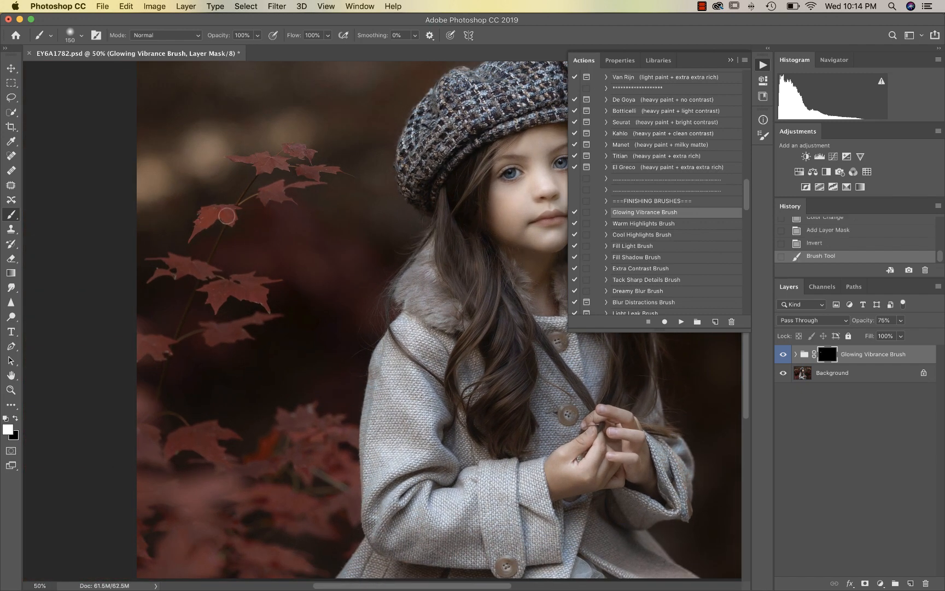
click(227, 216)
mouse_move(268, 167)
mouse_down()
mouse_move(285, 182)
mouse_move(267, 193)
mouse_move(290, 190)
mouse_up()
key(bracketleft)
key(bracketleft)
key(bracketleft)
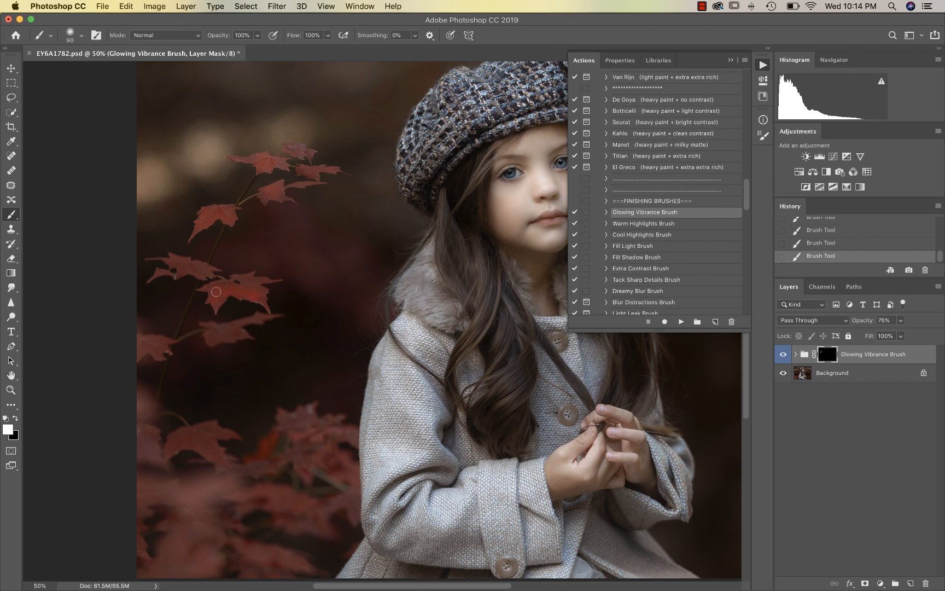
mouse_move(216, 292)
mouse_down()
mouse_move(247, 298)
mouse_move(251, 284)
mouse_move(260, 292)
mouse_move(88, 316)
mouse_up()
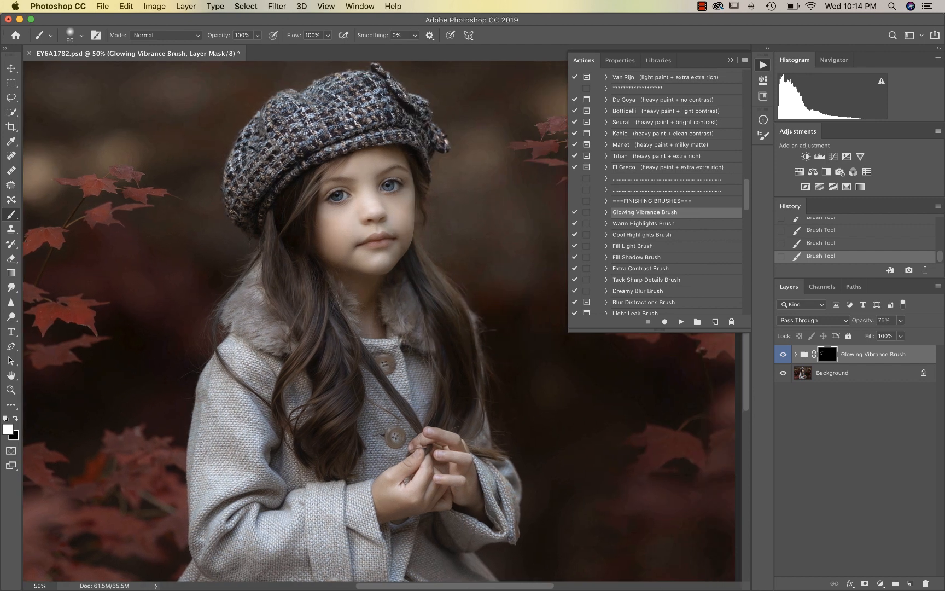
- Paint the glowing vibrance effect onto the red leaves on the right side of the photo
scroll(260, 292, right, 9)
scroll(260, 291, up, 3)
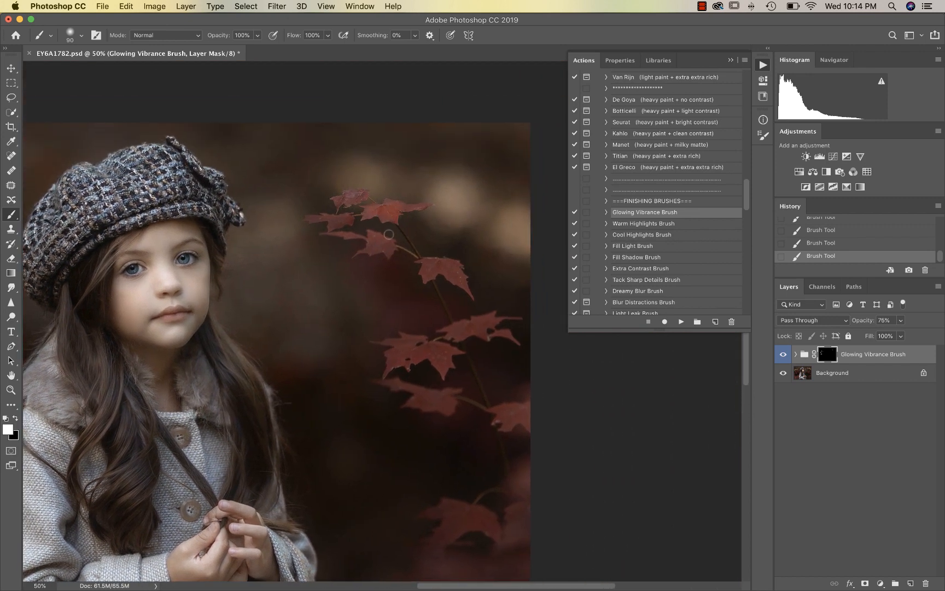
drag(439, 272, 440, 270)
key(super+minus)
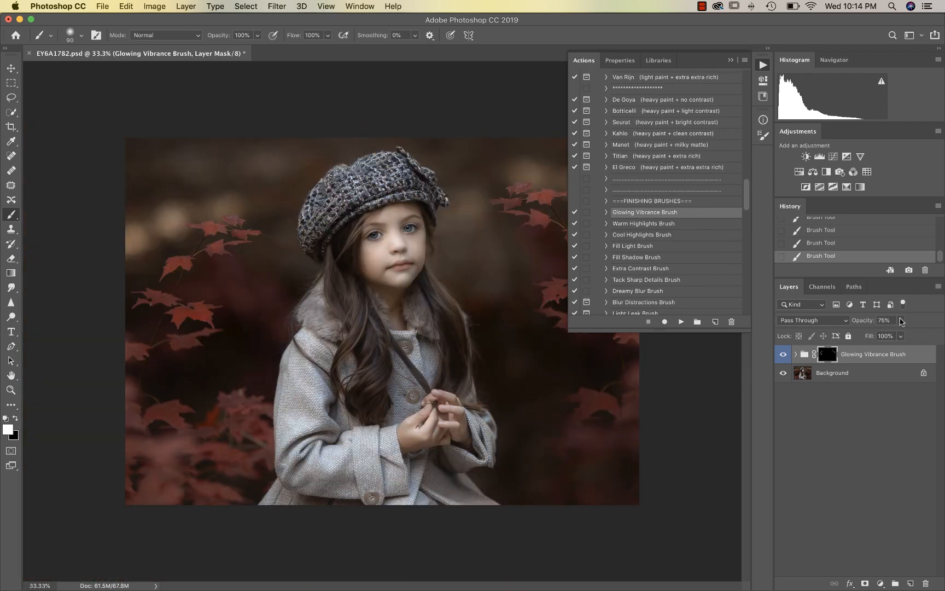
- Set the Glowing Vibrance Brush group's opacity to 41% and compare the photo with and without it
click(901, 321)
drag(885, 334, 885, 334)
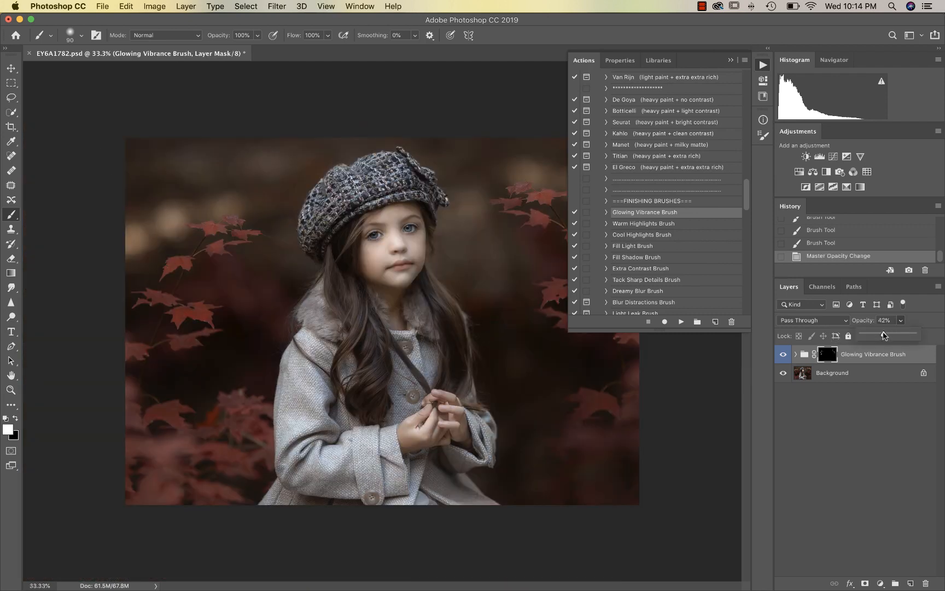
click(785, 355)
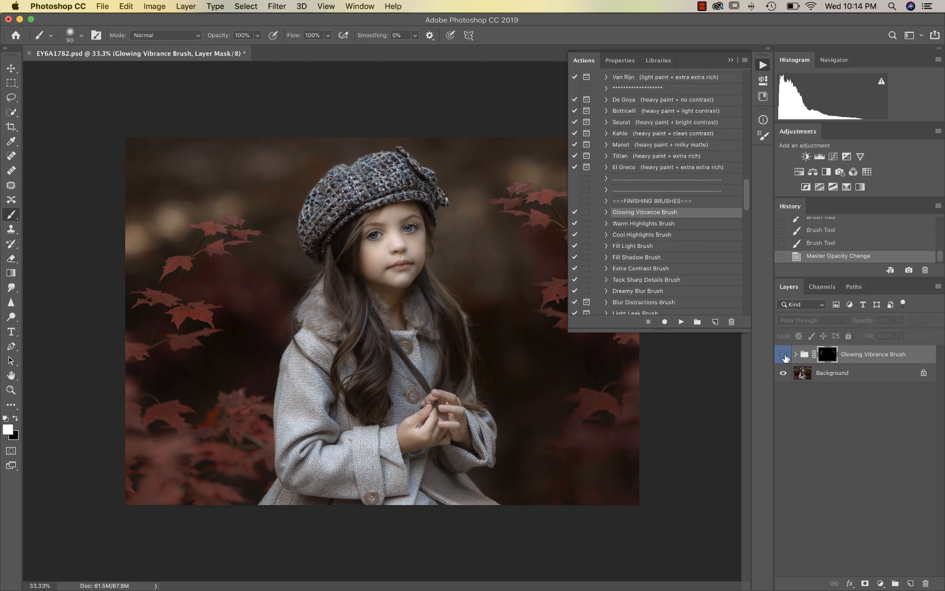
click(784, 355)
click(784, 356)
click(785, 356)
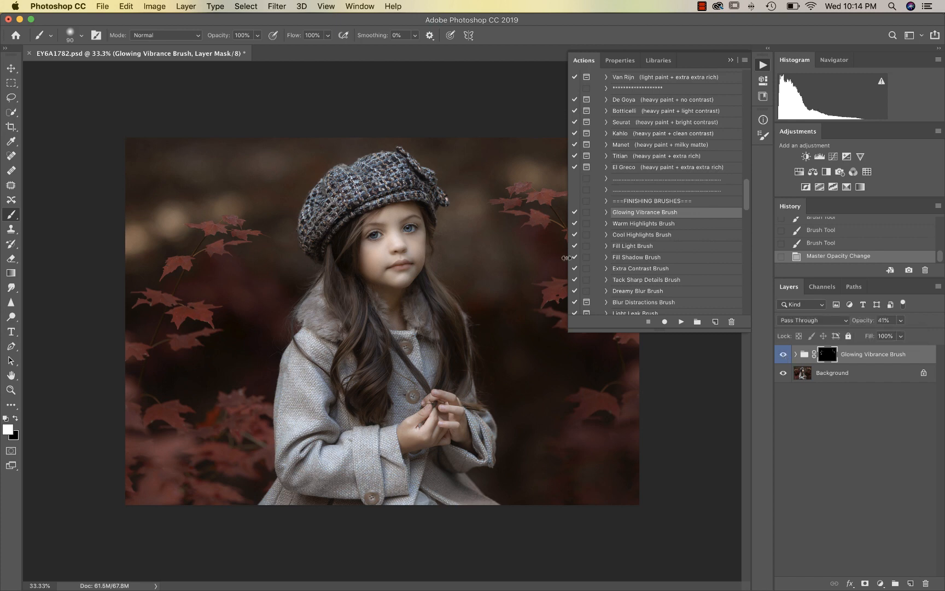
- Run the Warm Highlights Brush action from the Finishing Brushes section
key(super+plus)
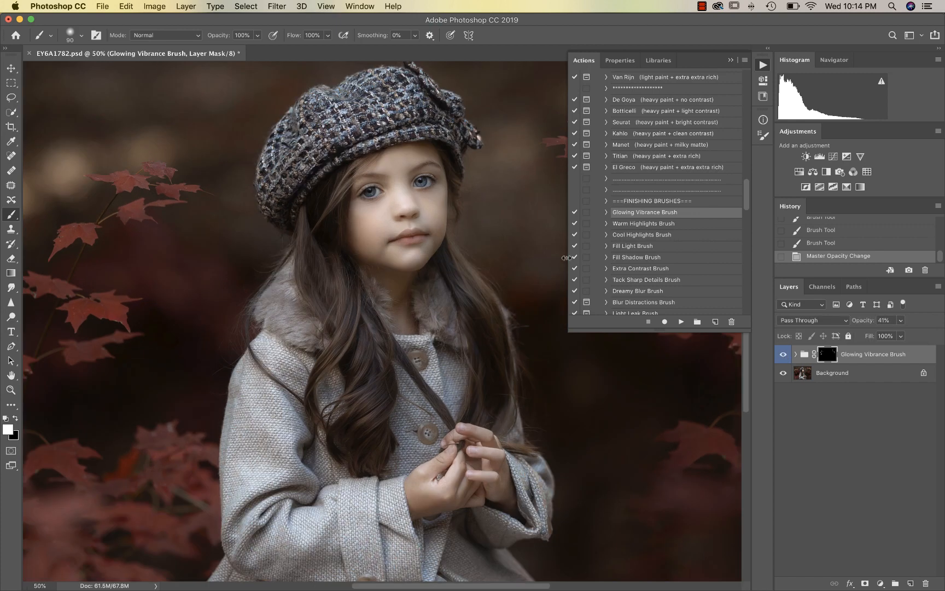
scroll(640, 242, down, 1)
click(650, 217)
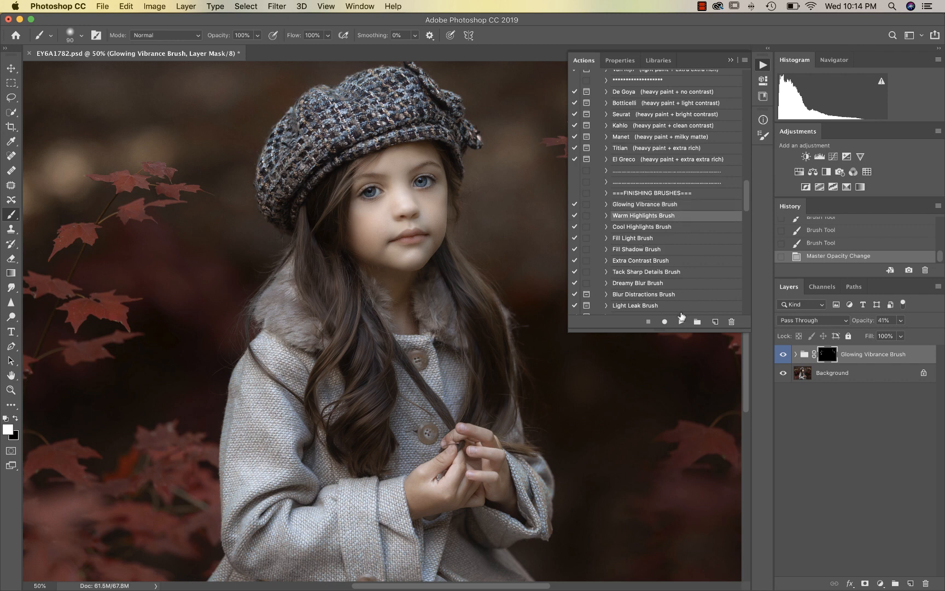
click(681, 320)
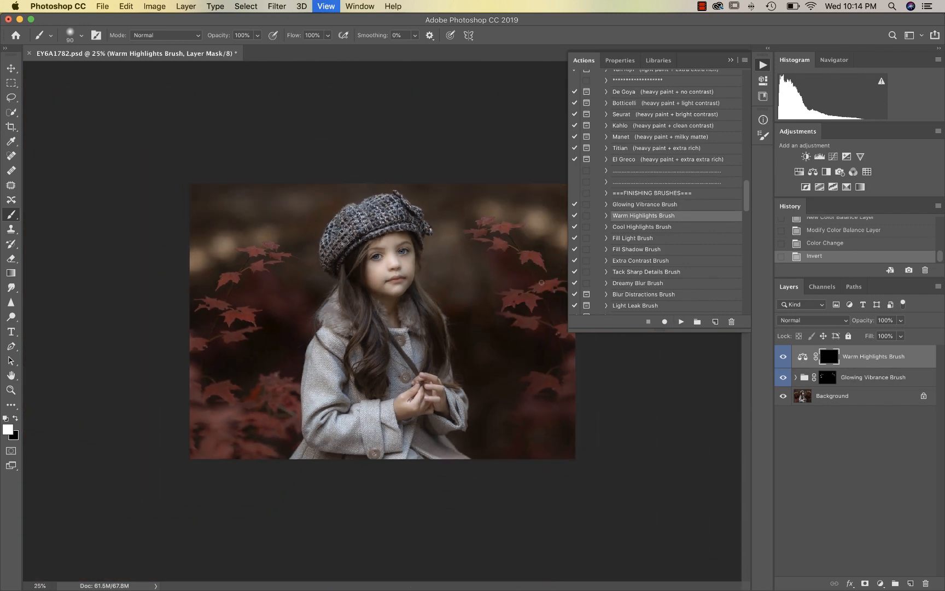
- Enlarge the brush to 1000 px for painting on the Warm Highlights Brush mask
key(bracketright)
key(bracketright)
key(bracketright)
key(bracketright)
key(bracketright)
key(bracketright)
key(bracketright)
key(bracketright)
key(bracketright)
key(bracketright)
key(bracketright)
key(bracketright)
key(bracketright)
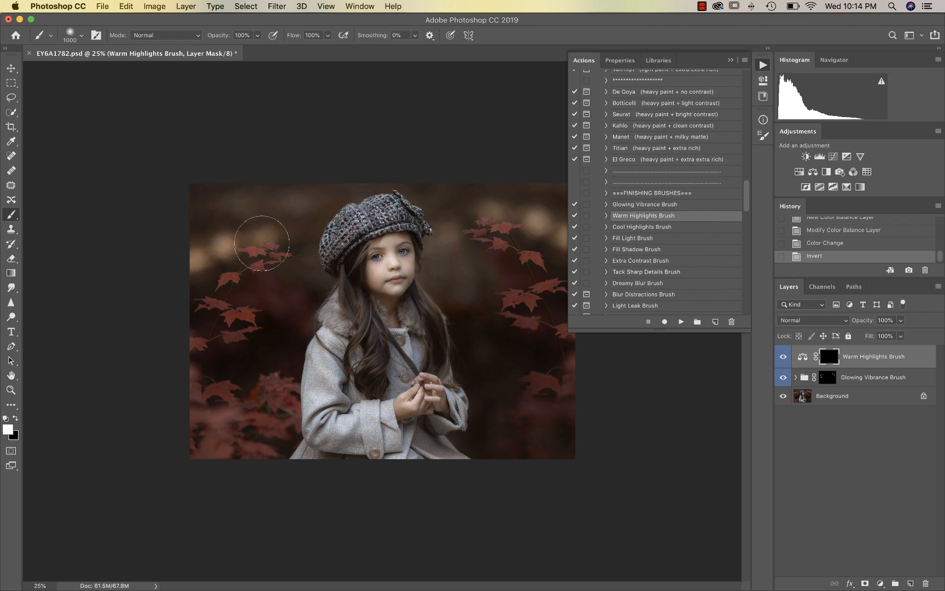
- Try painting warm highlights over the background and leaves around the girl, and reset the mask to black
mouse_move(337, 164)
mouse_down()
mouse_move(404, 158)
mouse_move(463, 218)
mouse_move(457, 225)
mouse_move(479, 274)
mouse_move(487, 194)
mouse_move(554, 199)
mouse_move(554, 235)
mouse_up()
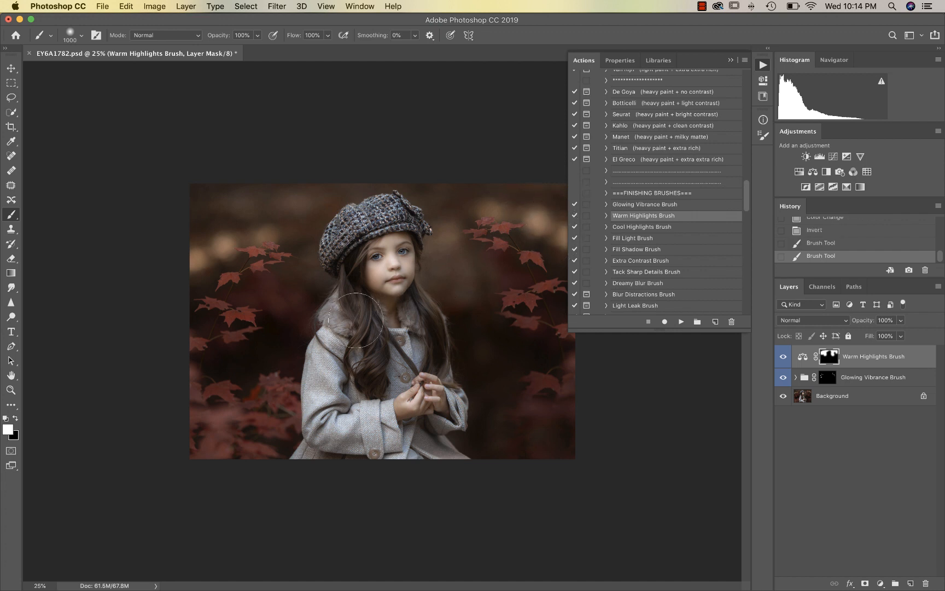
click(234, 321)
mouse_move(201, 365)
mouse_down()
mouse_move(233, 408)
mouse_move(243, 448)
mouse_move(273, 397)
mouse_move(305, 385)
mouse_up()
mouse_move(552, 407)
mouse_down()
mouse_move(560, 365)
mouse_move(527, 313)
mouse_up()
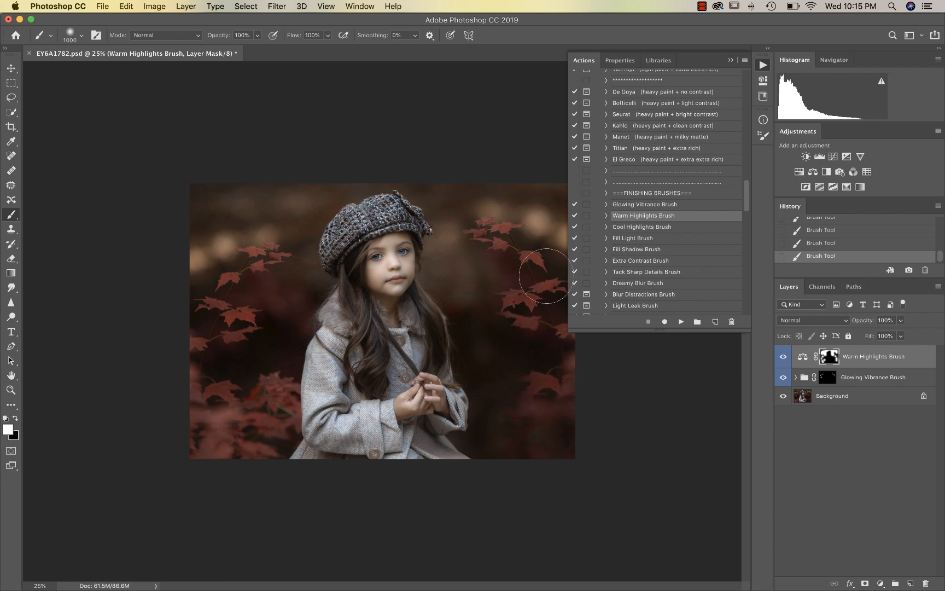
key(super+plus)
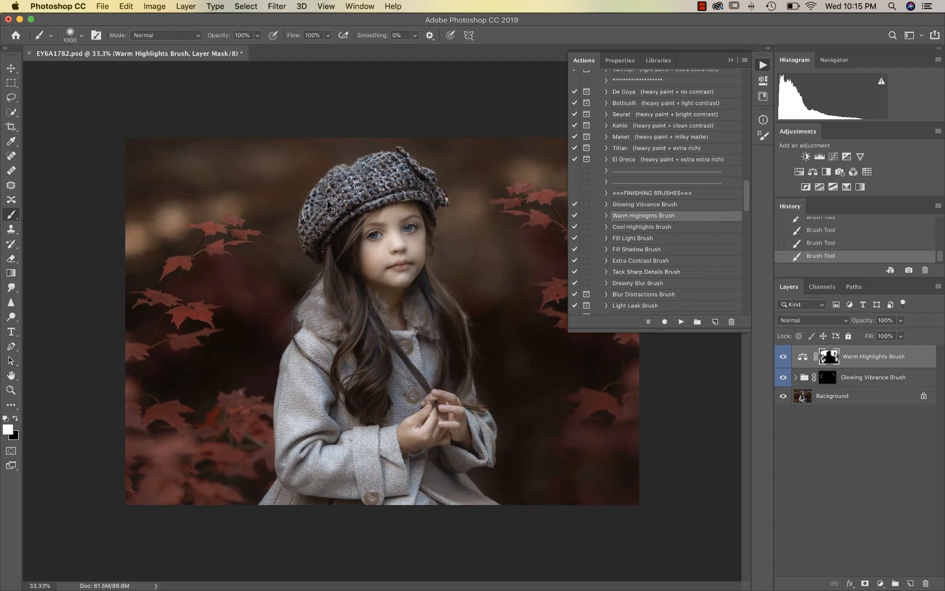
key(super+BackSpace)
- Paint white on the Warm Highlights Brush mask over the background and red leaves right of the girl
key(super+plus)
drag(524, 133, 327, 201)
click(451, 270)
click(528, 330)
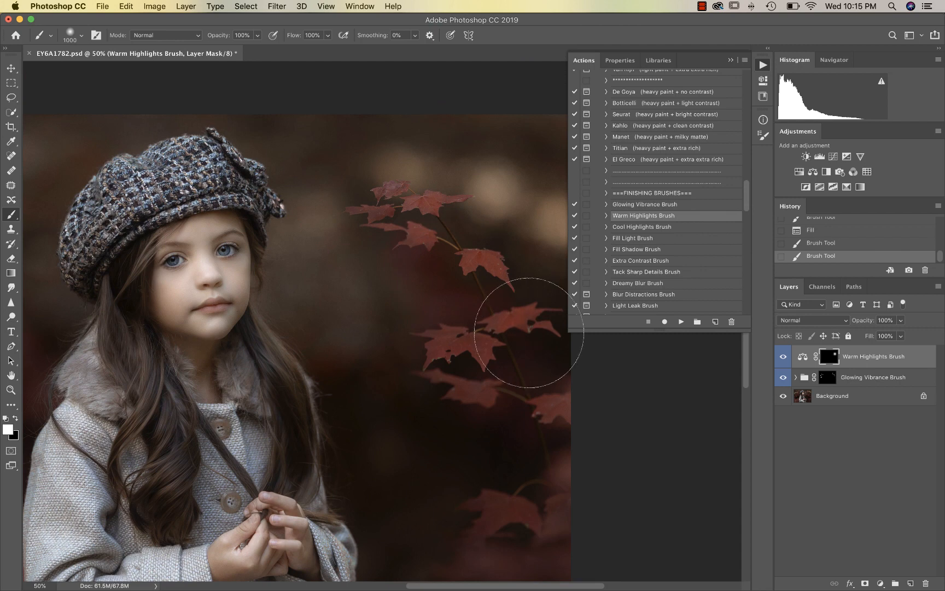
click(530, 397)
key(super+minus)
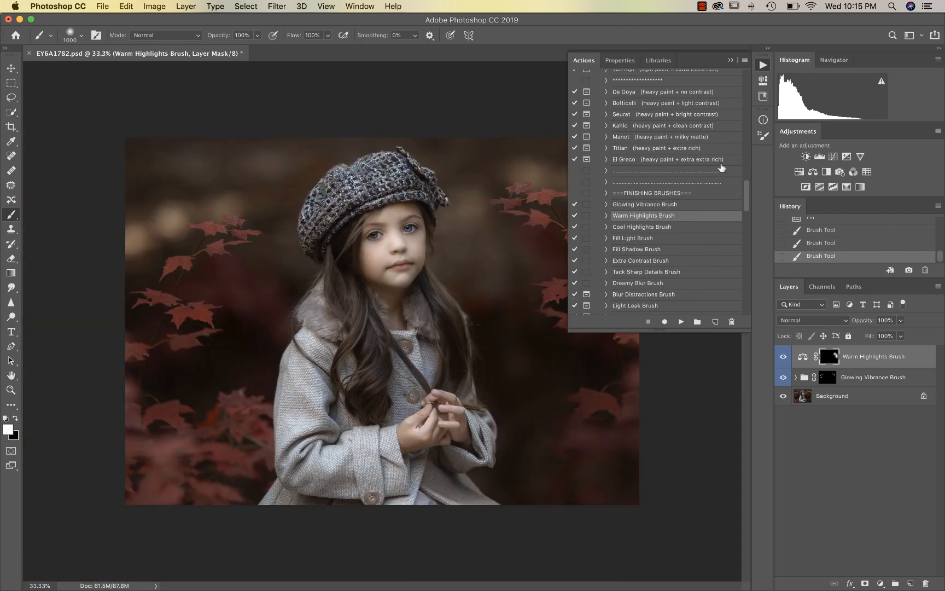
- Run the Tack Sharp Details Brush action from the Finishing Brushes section
scroll(665, 234, down, 1)
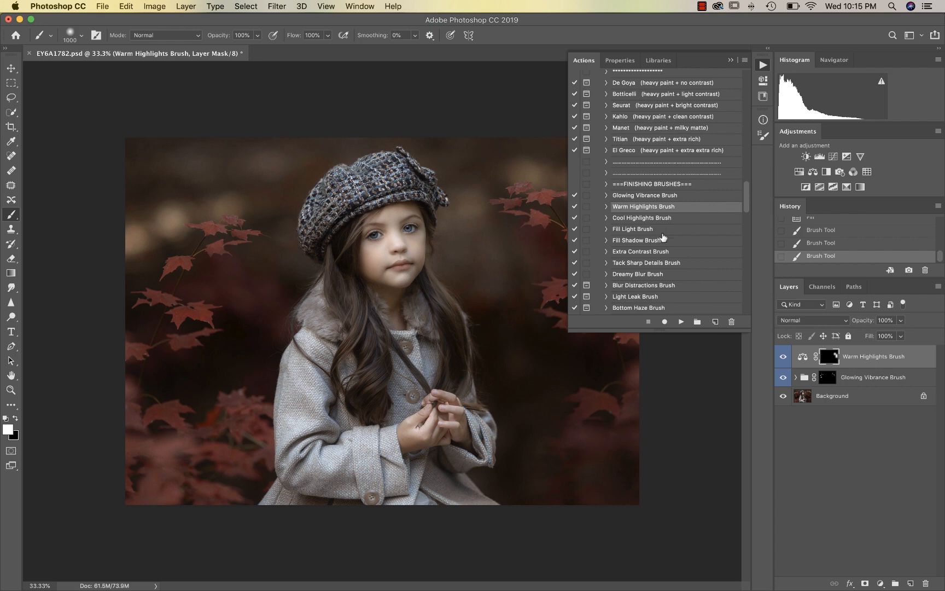
click(657, 240)
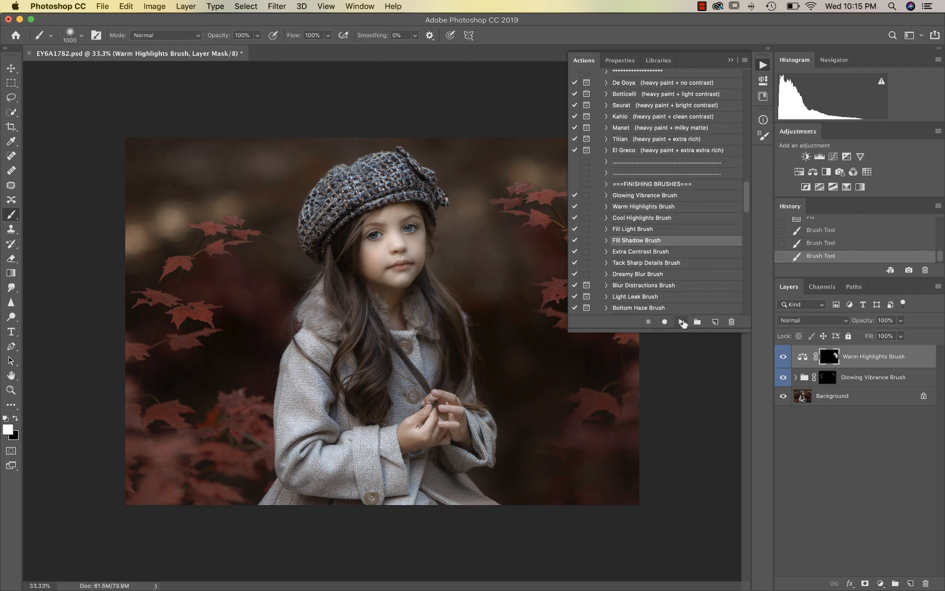
scroll(679, 294, down, 1)
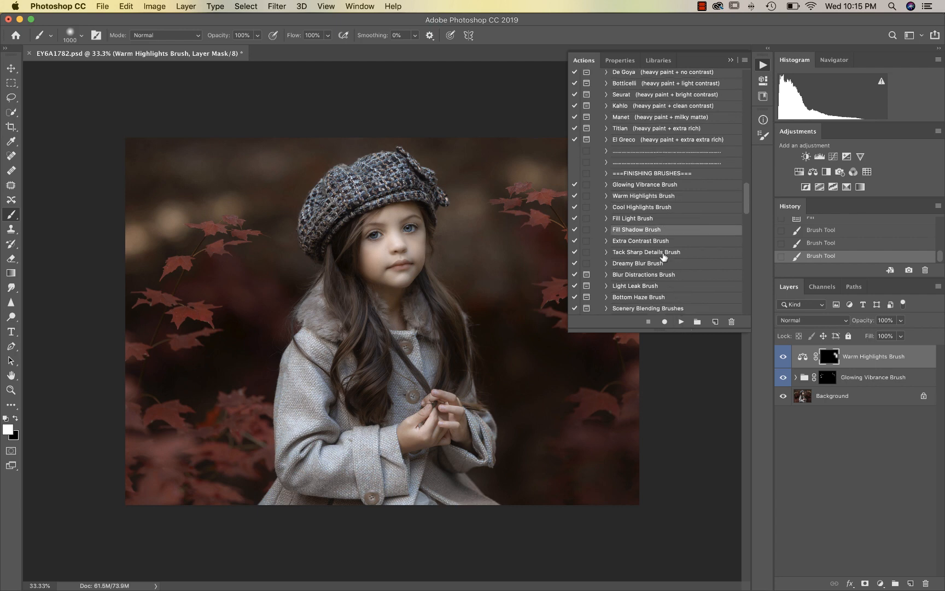
click(664, 252)
click(681, 322)
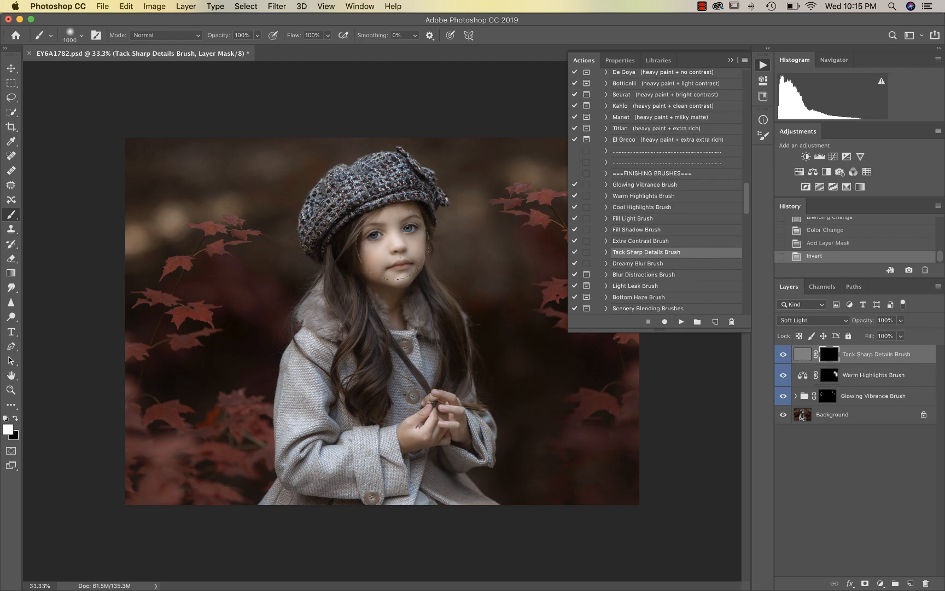
- Paint the Tack Sharp Details effect over the girl's face with the 1000 px white brush and check it against the unsharpened photo
click(391, 299)
key(super+equal)
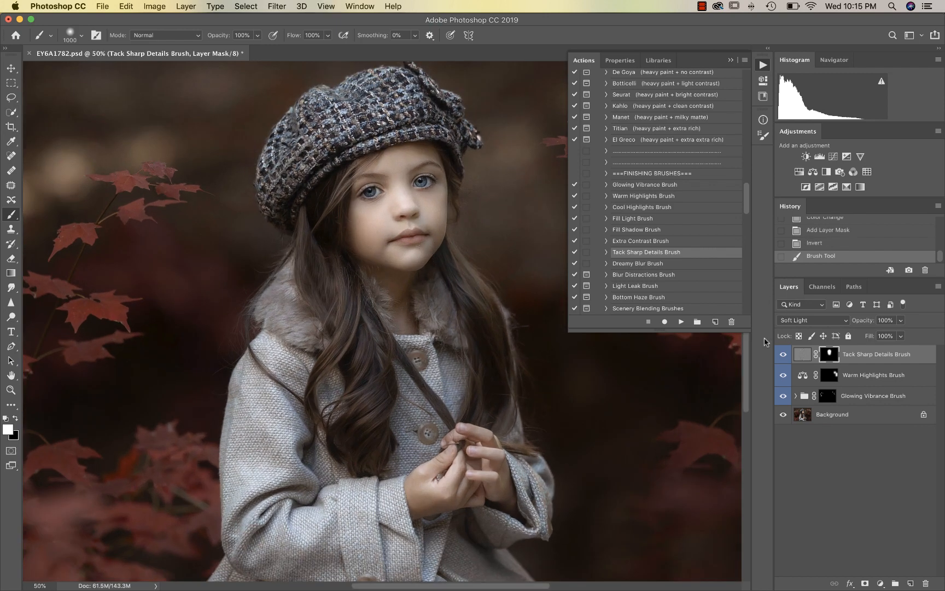
click(781, 357)
- Flatten the image and run the Light Leak Brush action, continuing to its color selection
scroll(667, 189, down, 3)
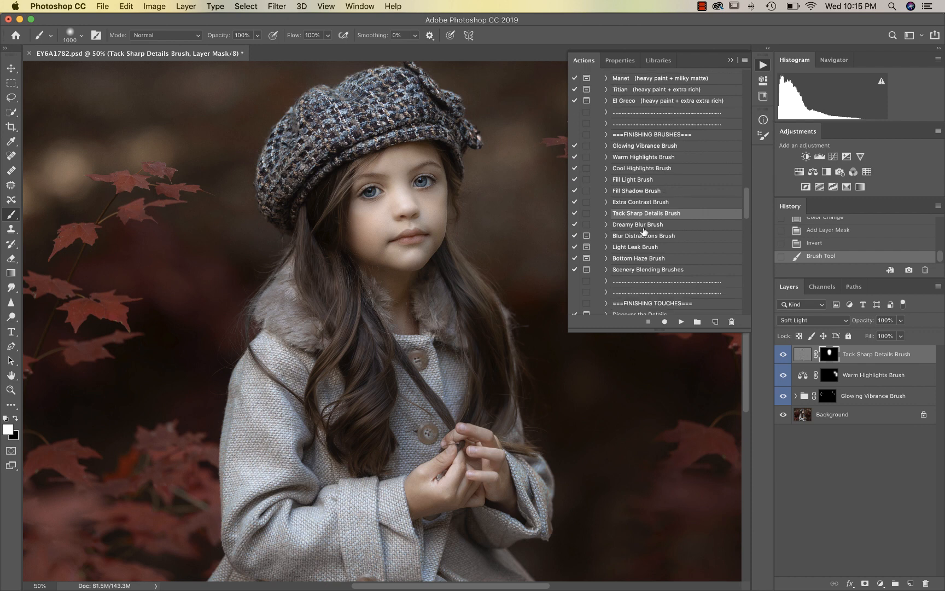
scroll(640, 238, down, 1)
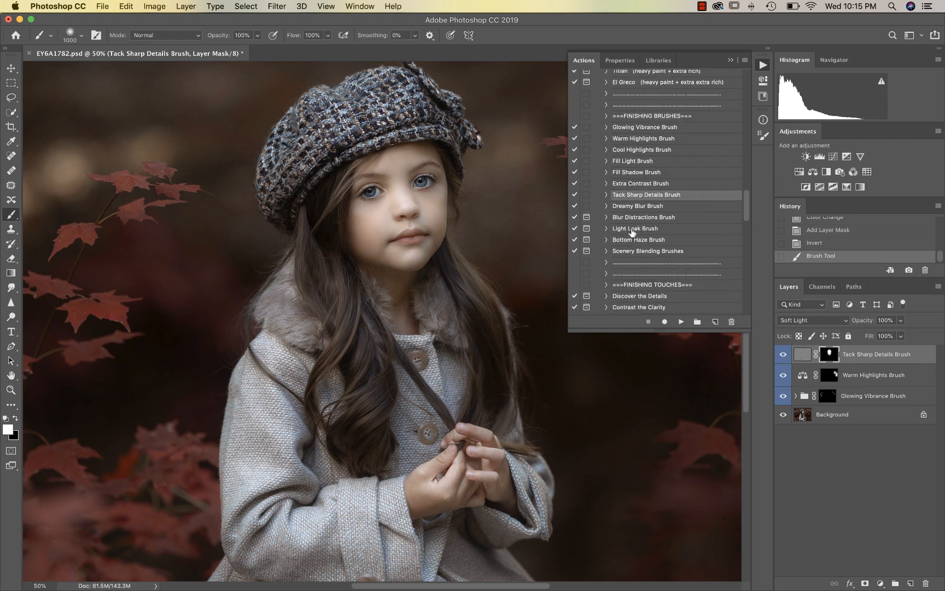
click(635, 229)
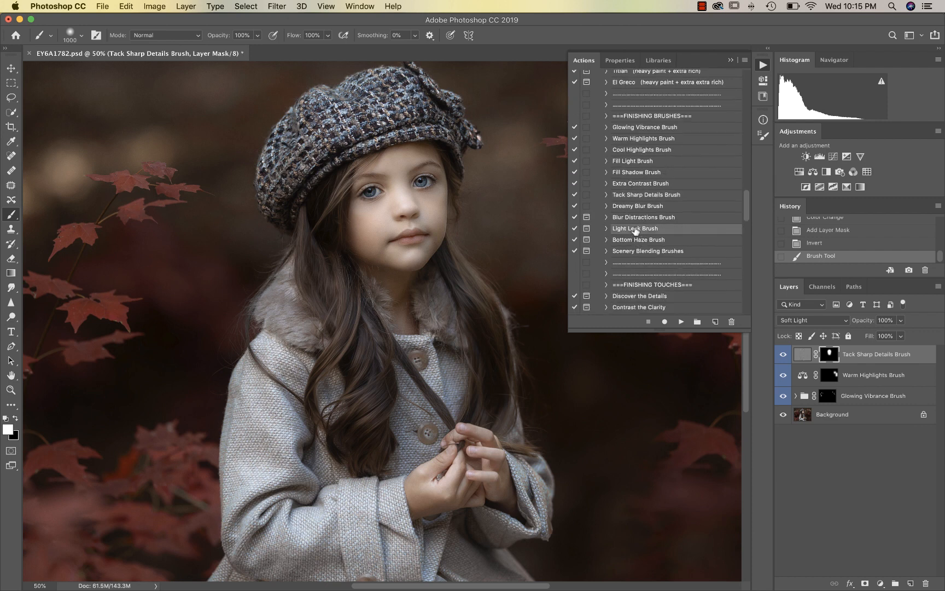
key(super+shift+e)
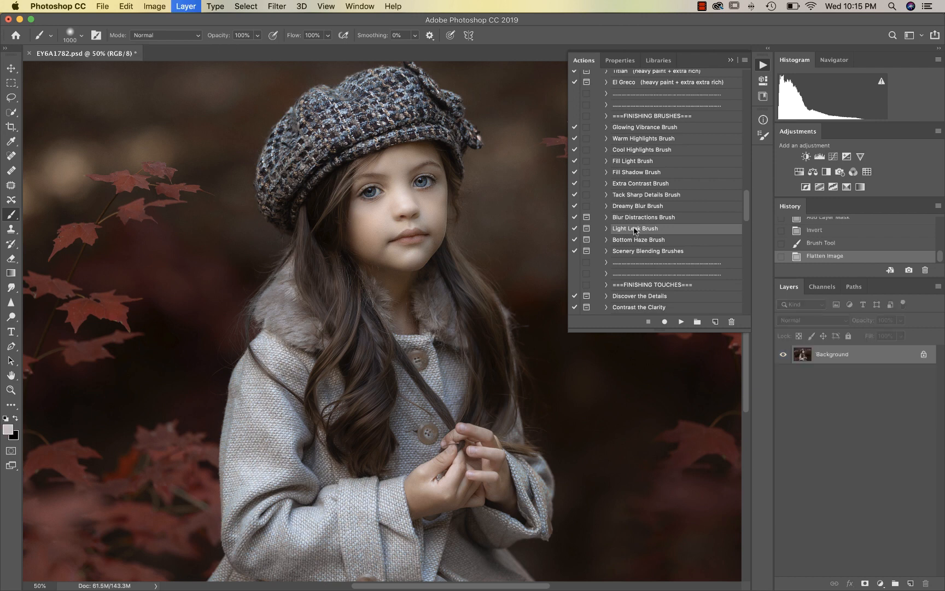
click(681, 321)
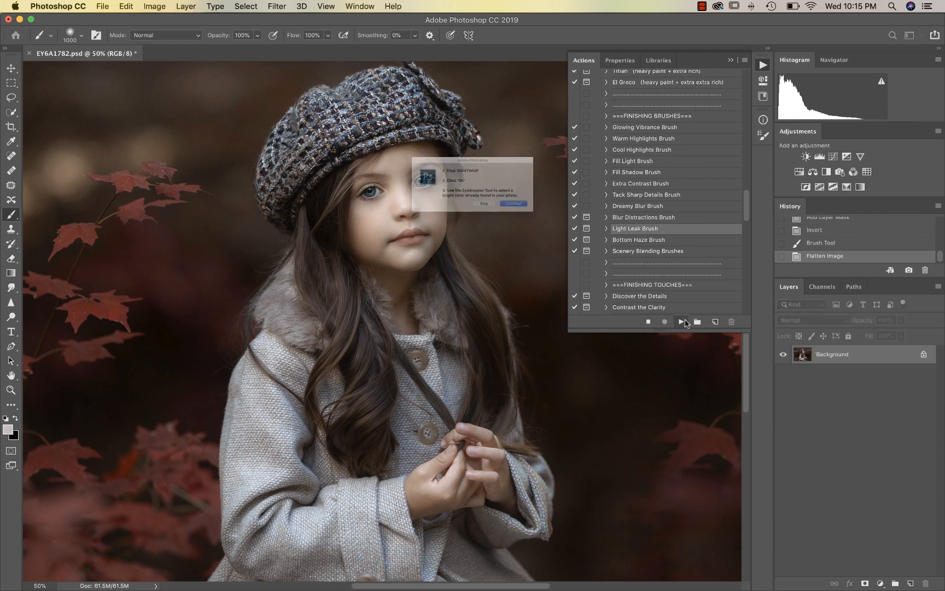
click(563, 221)
click(554, 267)
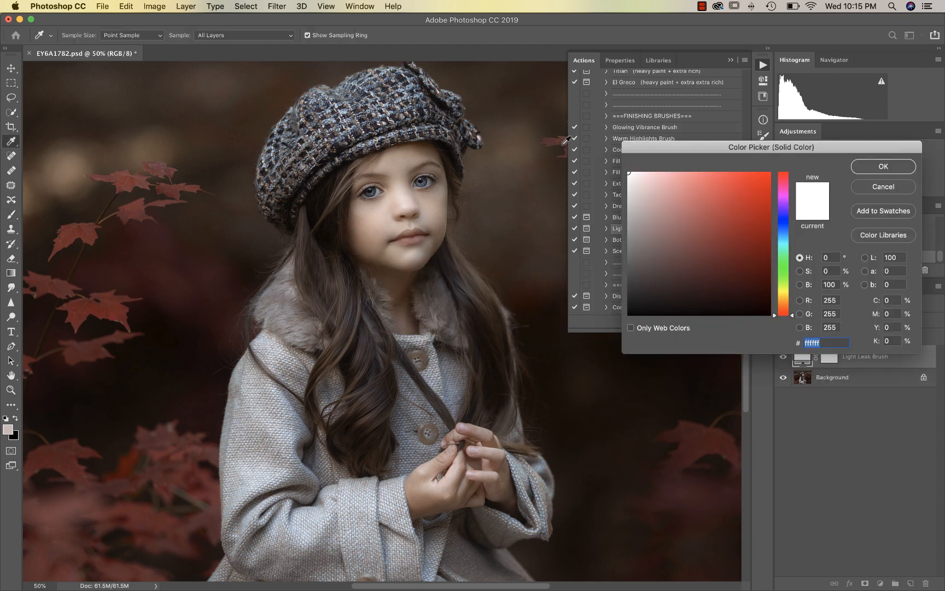
- Sample the red of the leaves for the light leak and adjust it to the muted pink bb7472
key(super+minus)
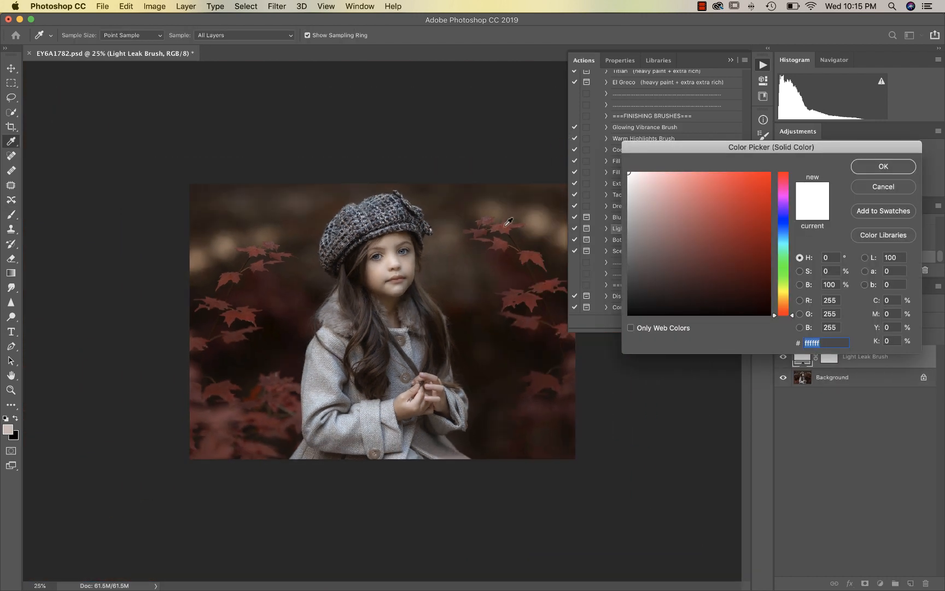
click(504, 226)
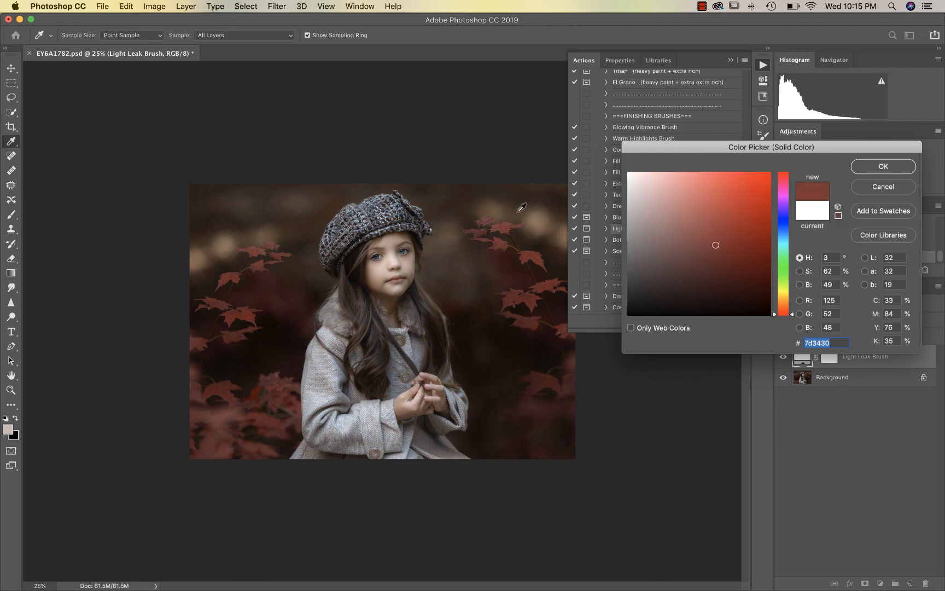
click(497, 240)
click(682, 188)
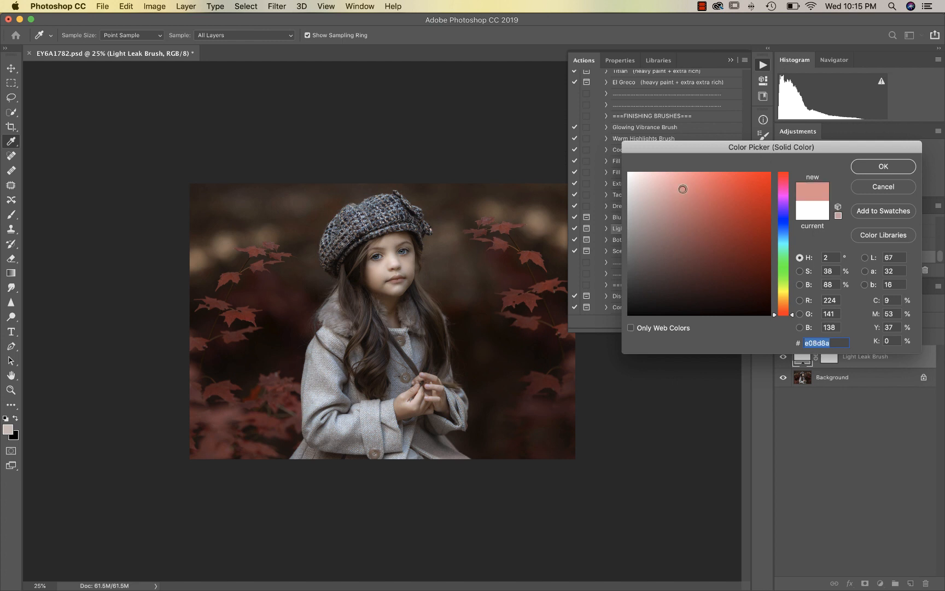
click(683, 196)
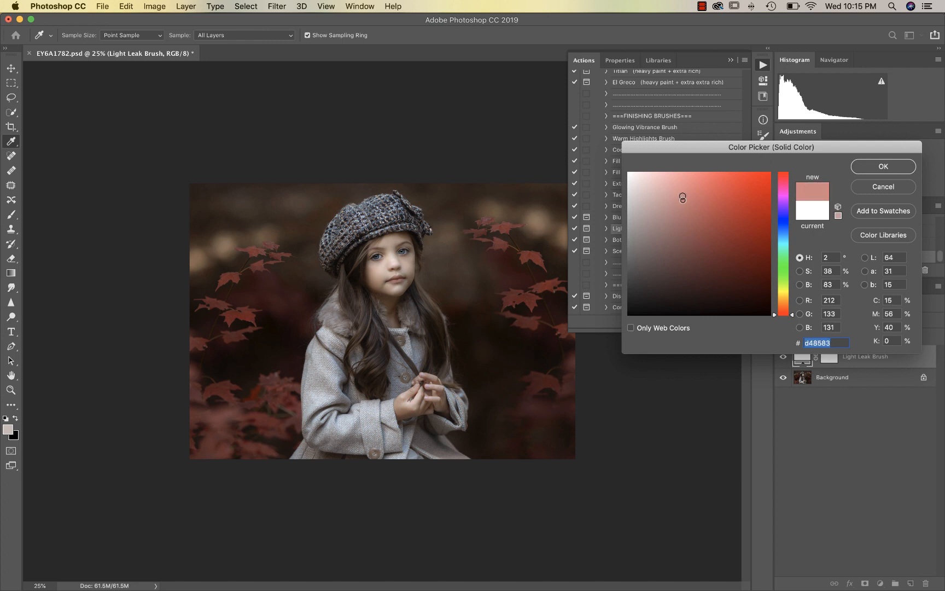
click(683, 200)
click(683, 210)
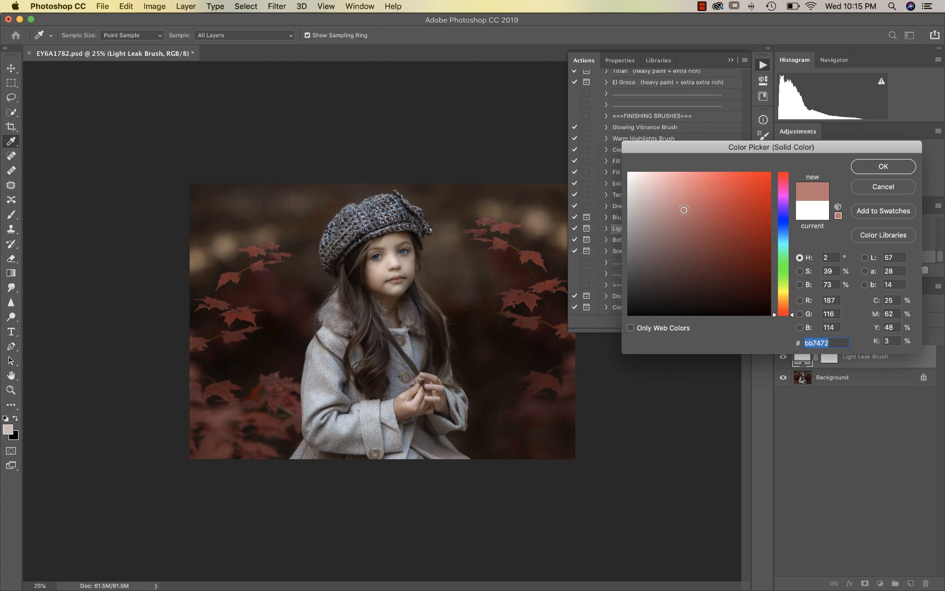
click(884, 168)
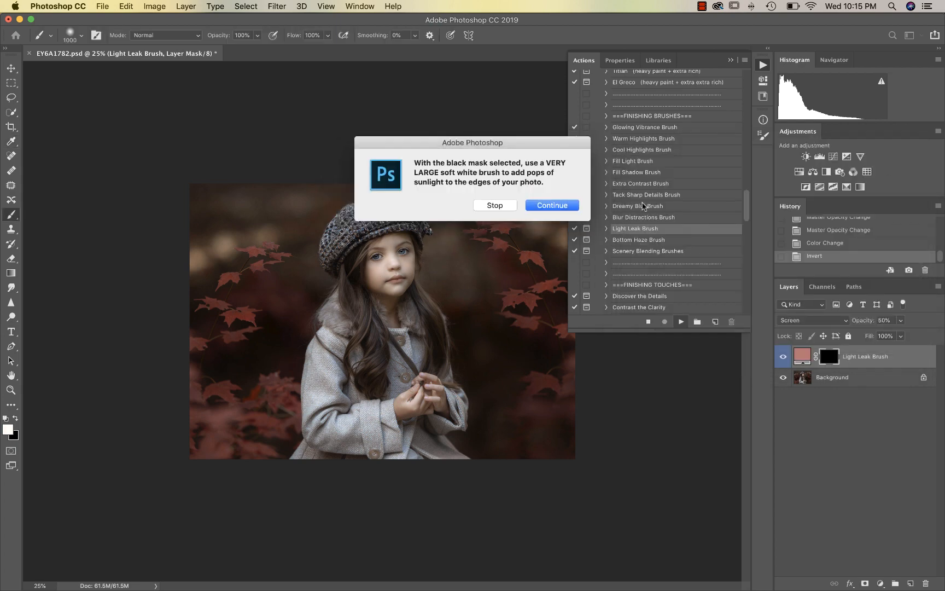
- Paint white on the Light Leak Brush mask along the photo's top edge and upper left side with a 3600 px brush
click(550, 206)
key(bracketright)
key(bracketright)
key(bracketright)
key(bracketright)
key(bracketright)
key(bracketright)
key(bracketright)
key(bracketright)
key(bracketright)
key(bracketright)
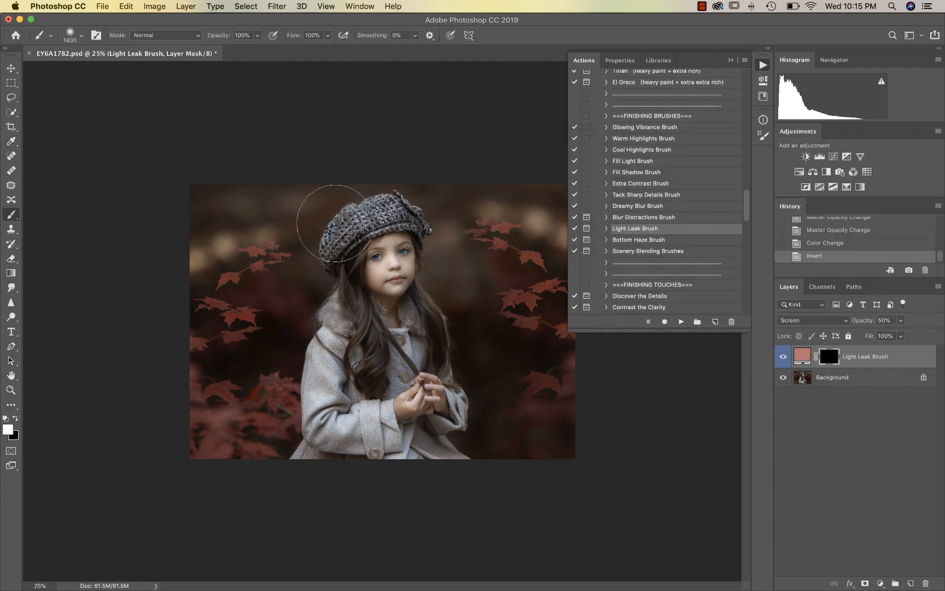
key(bracketright)
key(bracketright)
key(bracketright)
key(bracketright)
key(bracketright)
key(bracketright)
key(bracketright)
key(bracketright)
key(bracketright)
key(bracketright)
key(bracketright)
key(bracketright)
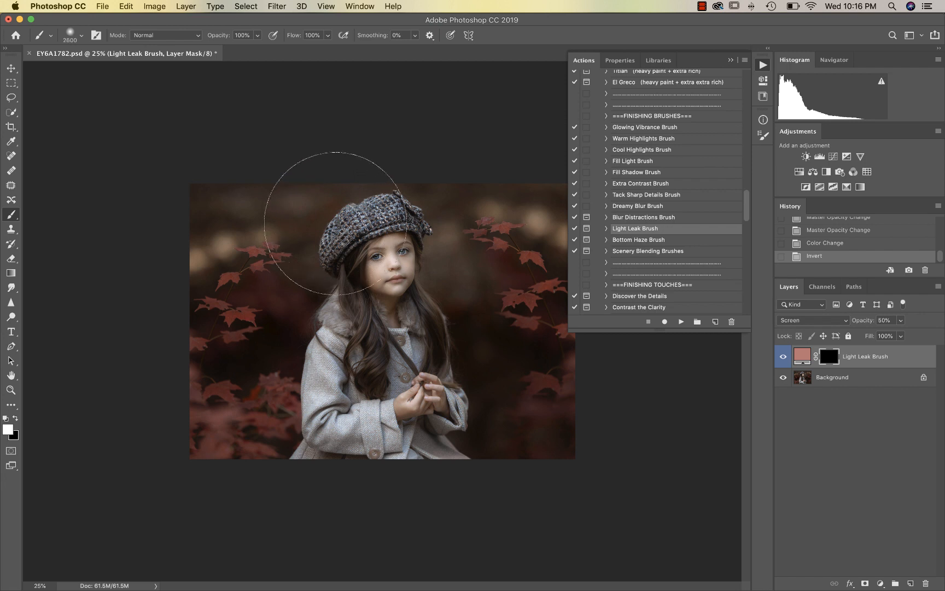
key(bracketright)
key(bracketright)
key(bracketright)
key(bracketright)
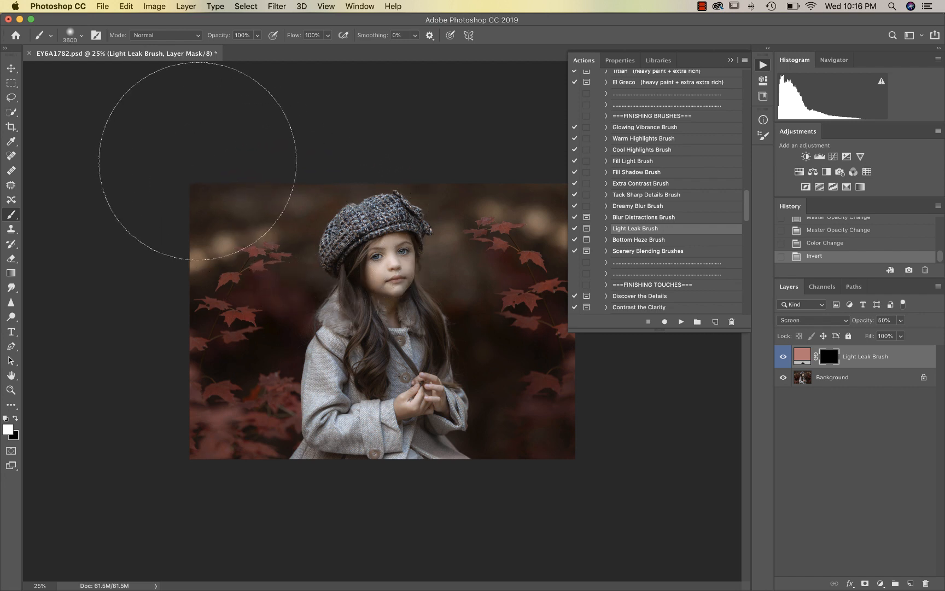
click(201, 169)
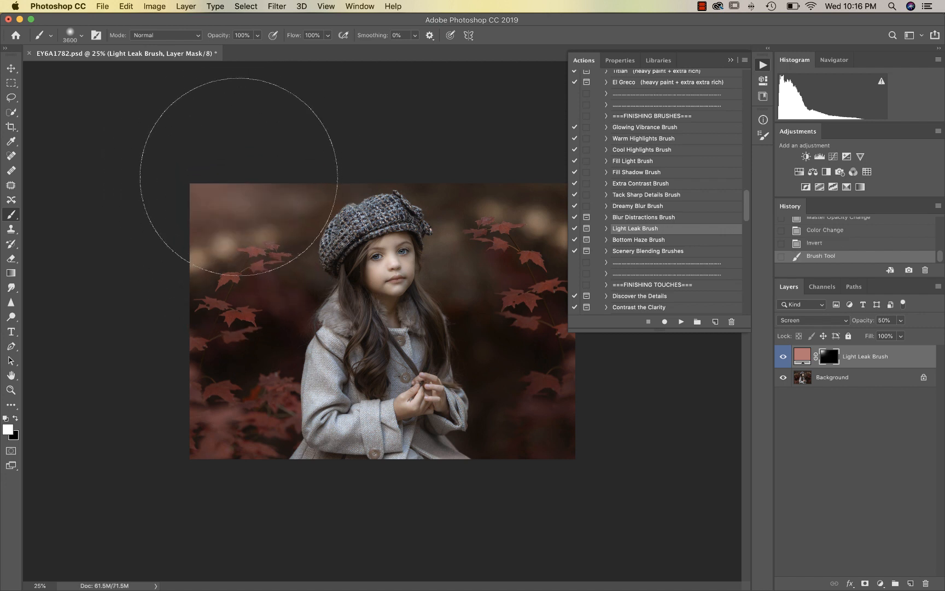
click(242, 261)
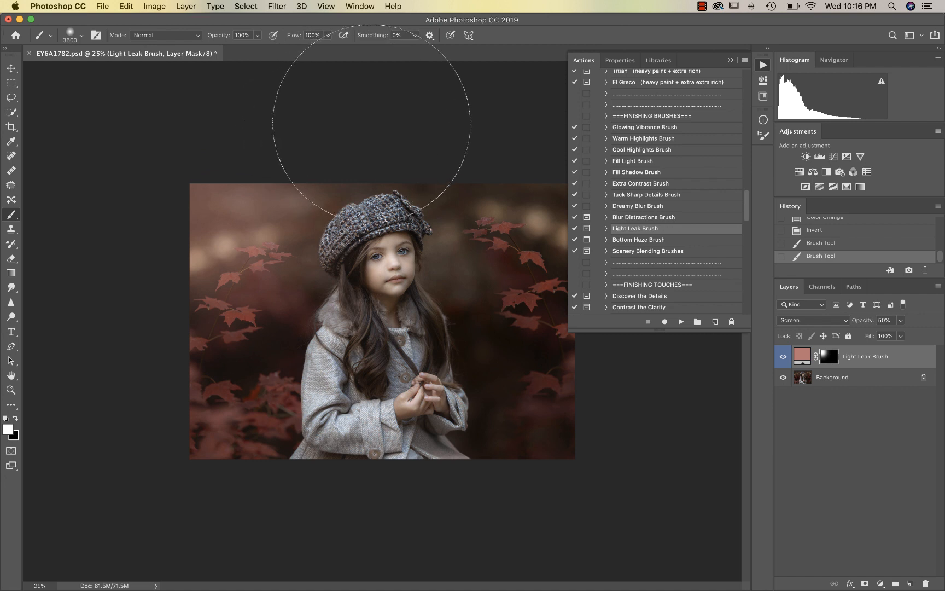
click(398, 173)
click(507, 177)
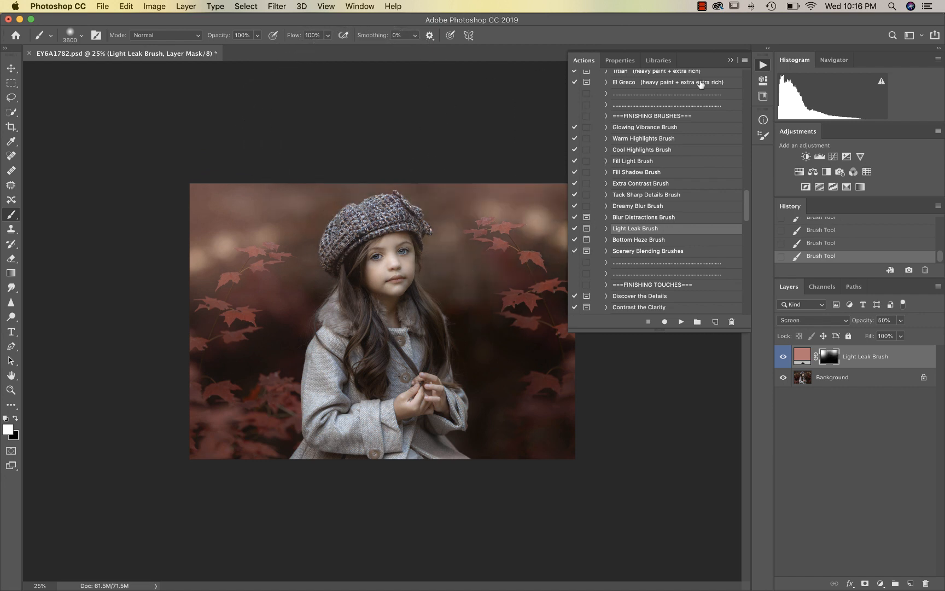
- Lower the opacity of the Light Leak Brush layer to 23%
click(731, 60)
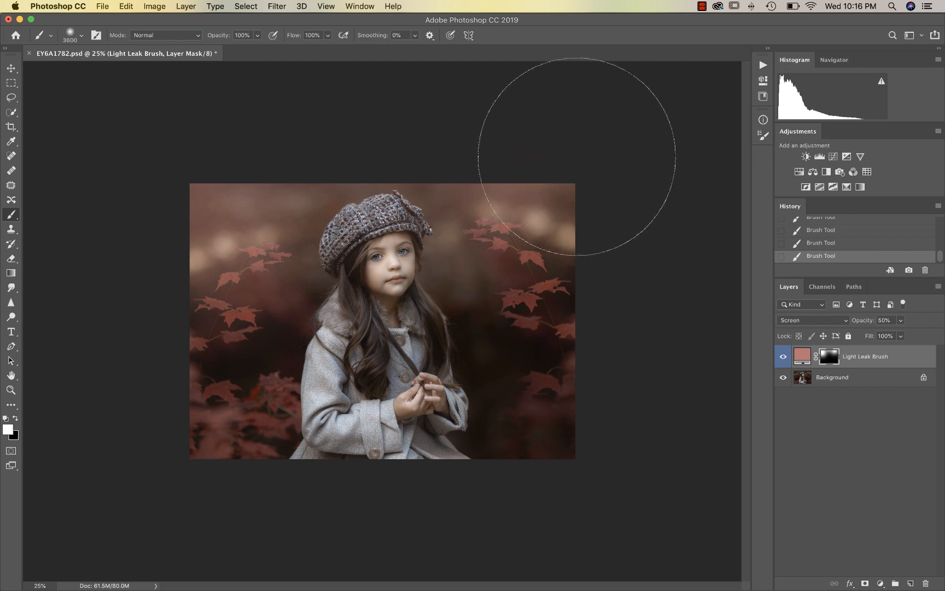
click(901, 321)
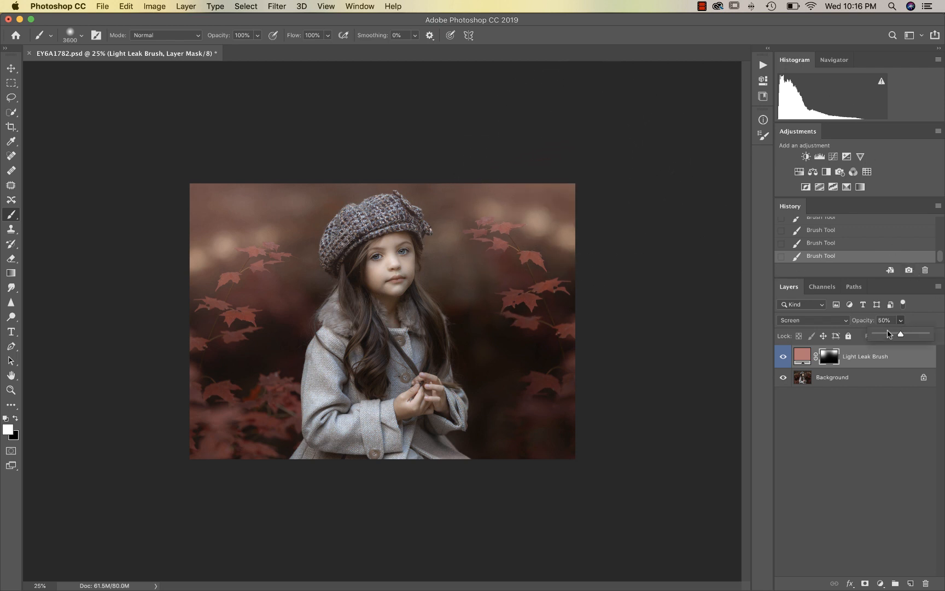
click(888, 334)
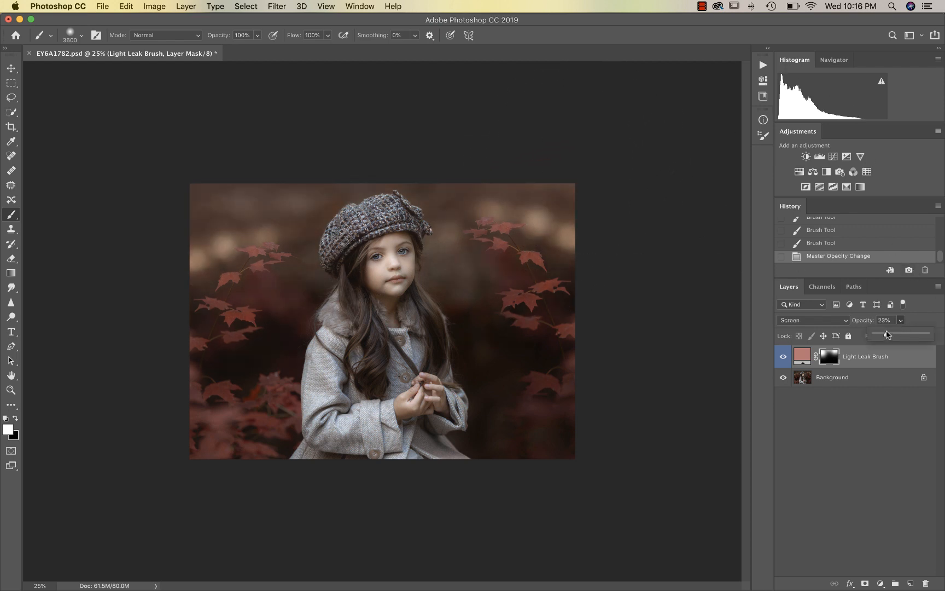
- Paint the light leak off the girl on the layer mask with a 900 px black brush and compare with the layer hidden
key(super+plus)
key(super+plus)
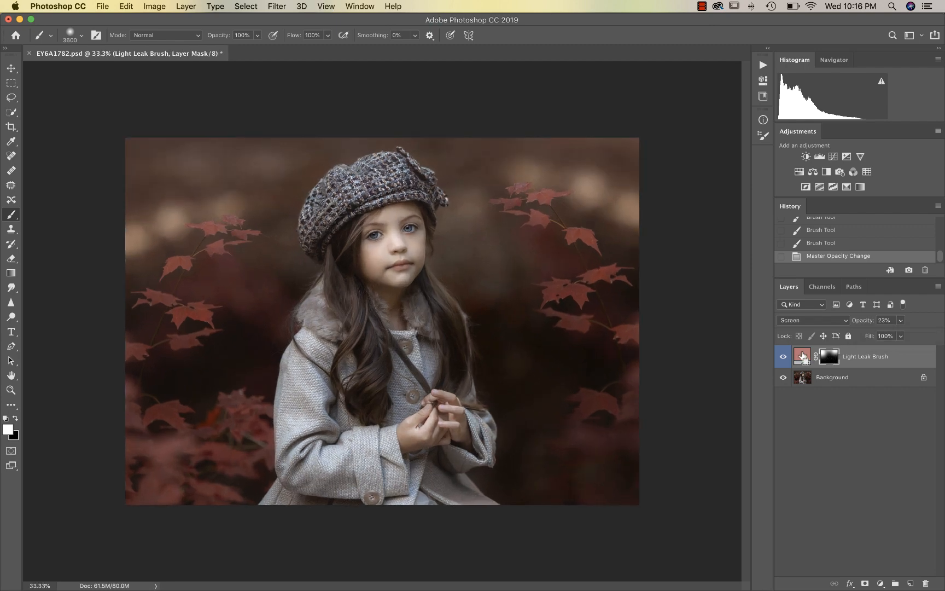
scroll(526, 301, up, 3)
scroll(525, 301, left, 1)
key(bracketleft)
key(bracketleft)
key(bracketleft)
key(bracketleft)
key(bracketleft)
key(bracketleft)
key(bracketleft)
key(bracketleft)
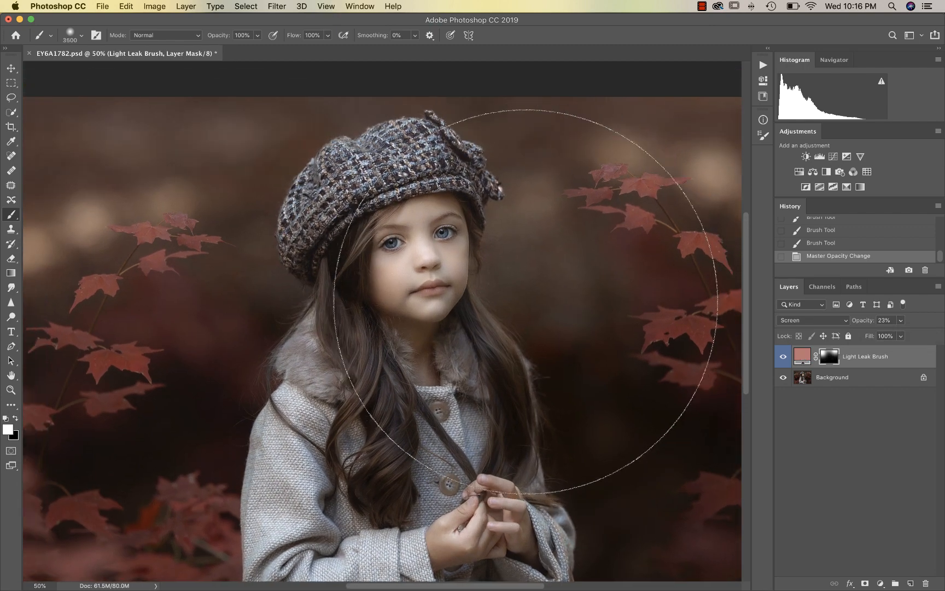
key(bracketleft)
key(bracketleft)
key(bracketleft)
key(bracketleft)
key(bracketleft)
key(bracketleft)
key(bracketleft)
key(bracketleft)
key(bracketleft)
key(bracketleft)
key(bracketleft)
key(bracketleft)
key(bracketleft)
key(bracketleft)
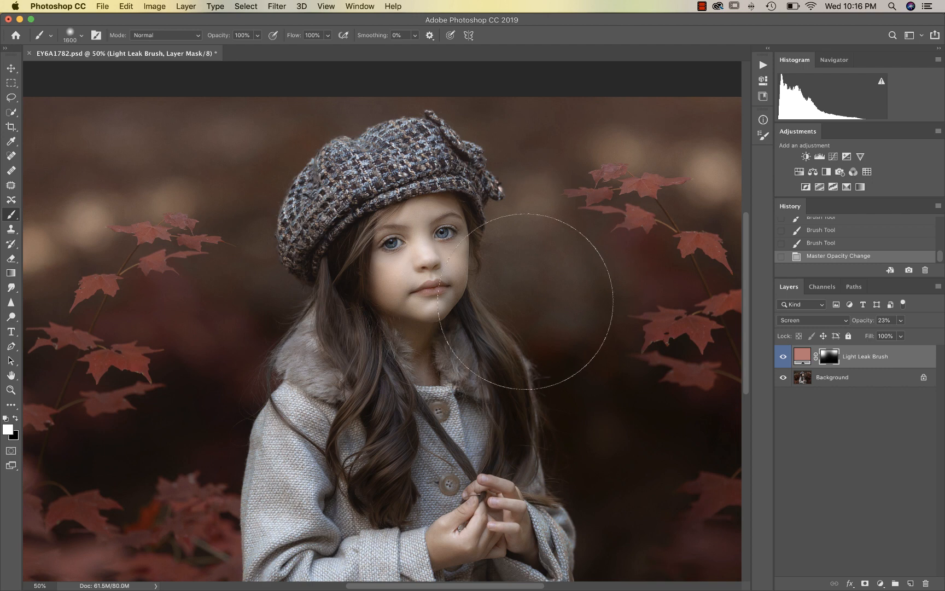
key(x)
key(bracketleft)
key(bracketleft)
key(bracketleft)
key(bracketleft)
key(bracketleft)
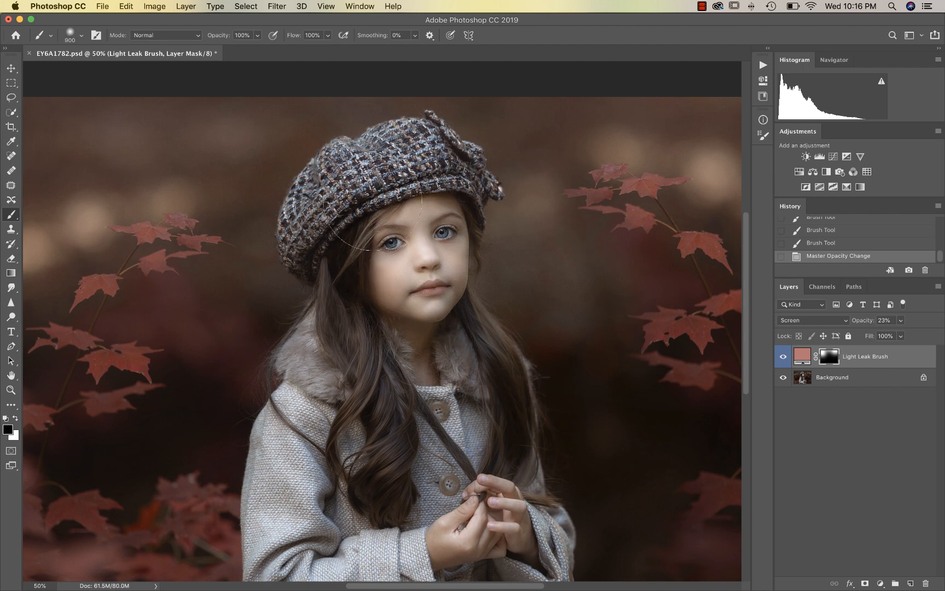
mouse_move(405, 175)
mouse_down()
mouse_move(389, 255)
mouse_move(400, 408)
mouse_move(384, 433)
mouse_move(477, 488)
mouse_up()
key(super+minus)
key(super+minus)
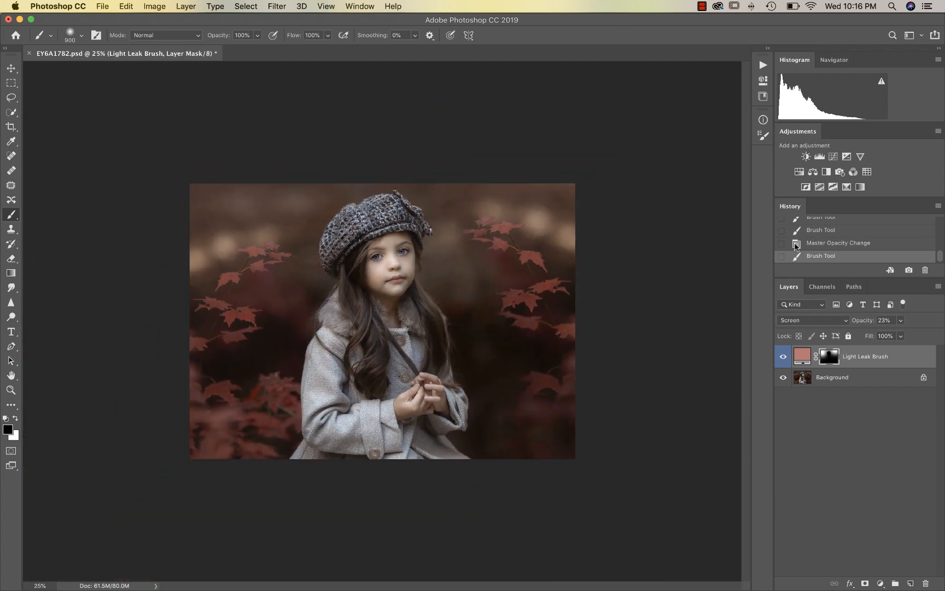
click(761, 66)
click(783, 357)
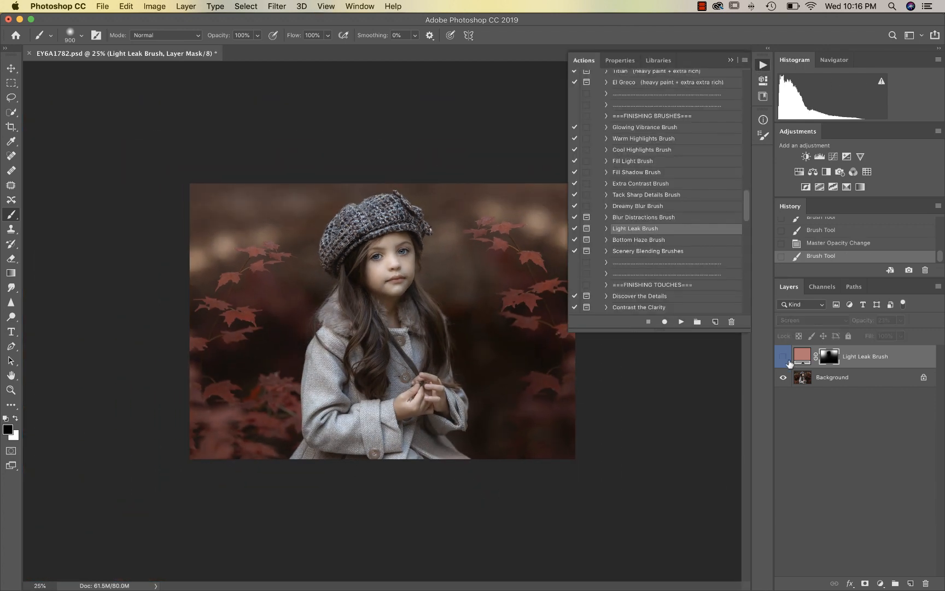
click(783, 357)
click(788, 359)
click(789, 359)
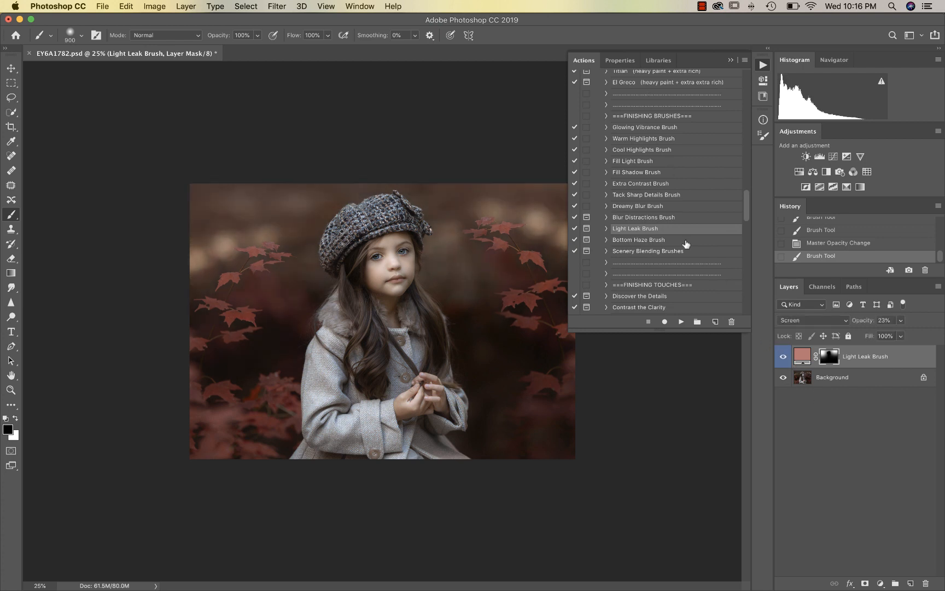
- Run the Light Leak Brush action again, sampling the dark red 53201c from the leaves at the photo's lower left as its color
click(684, 322)
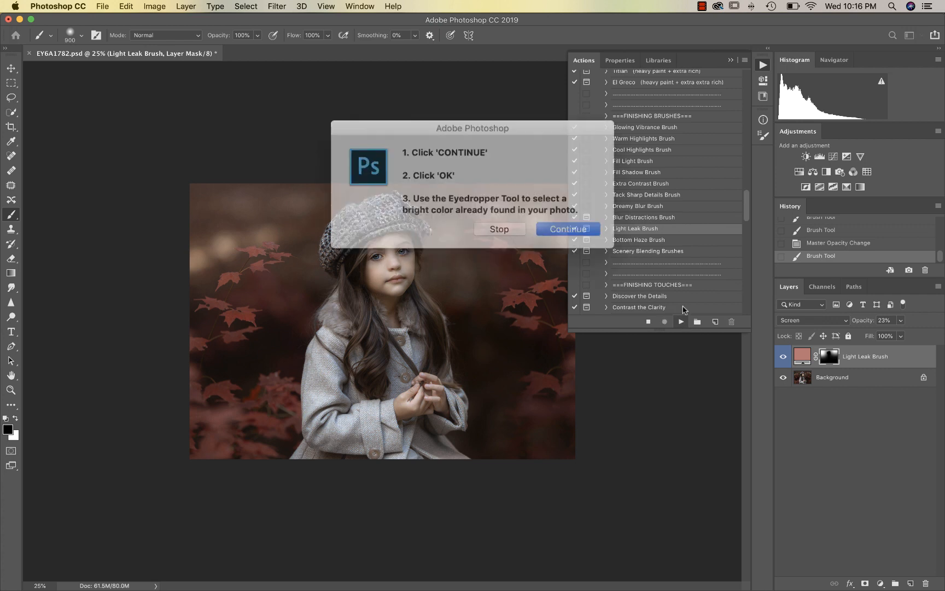
click(559, 224)
click(567, 265)
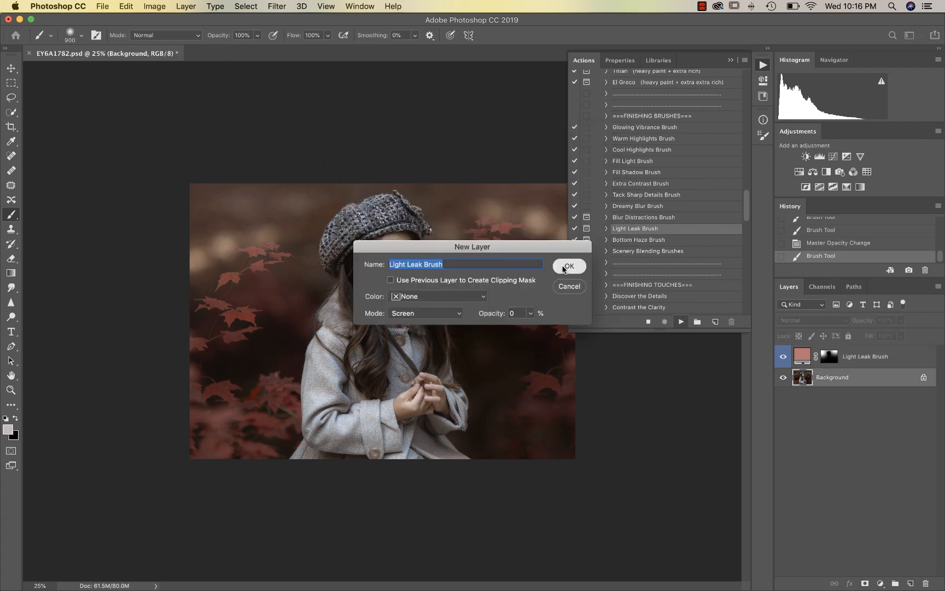
click(224, 382)
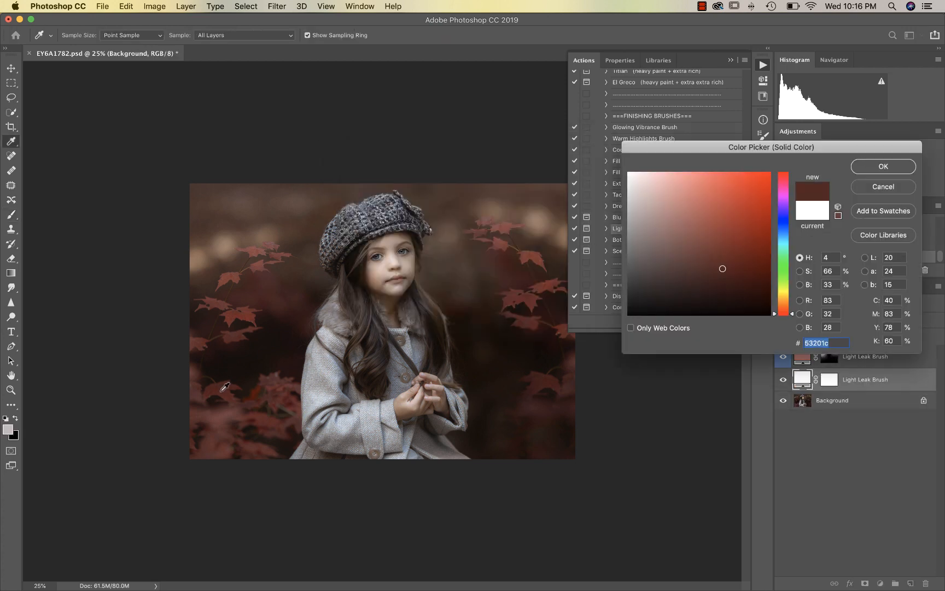
click(885, 173)
click(547, 207)
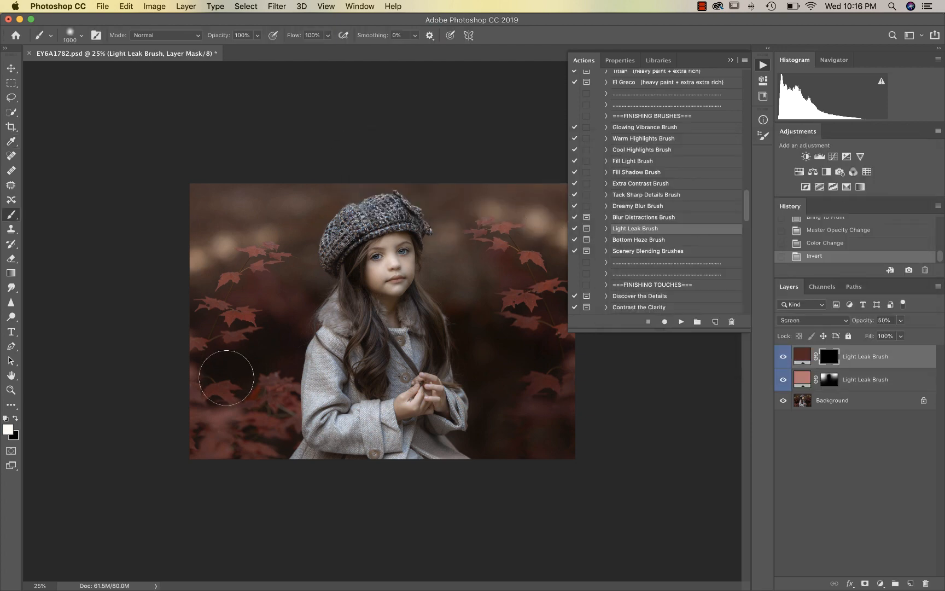
- Paint the dark red light leak over the photo's lower left and right sides with a 3600 px white brush and set its opacity to 32%
key(bracketright)
key(bracketright)
key(bracketright)
key(bracketright)
key(bracketright)
key(bracketright)
key(bracketright)
key(bracketright)
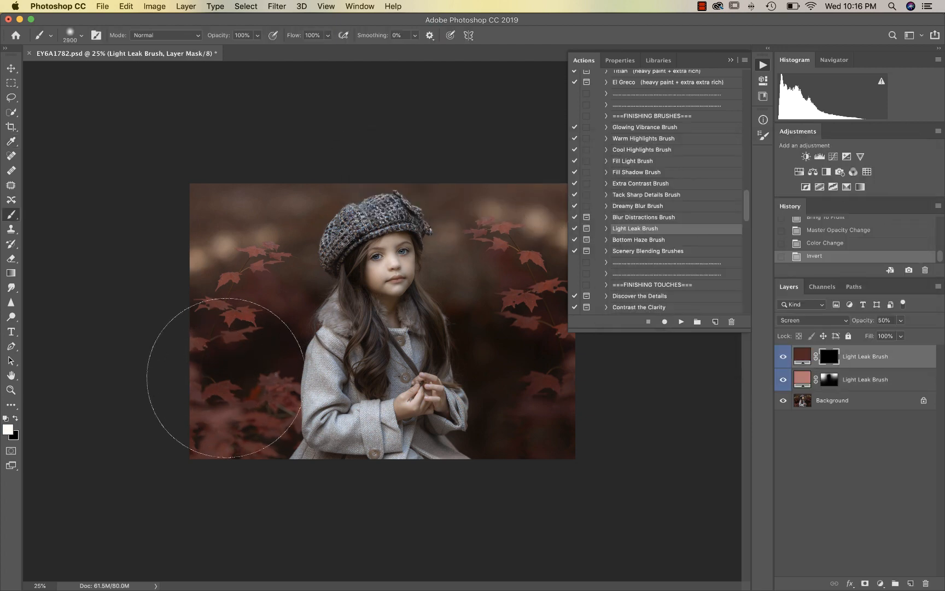
key(bracketright)
key(bracketright)
key(bracketright)
key(bracketright)
key(bracketright)
key(bracketright)
key(bracketright)
drag(171, 380, 198, 364)
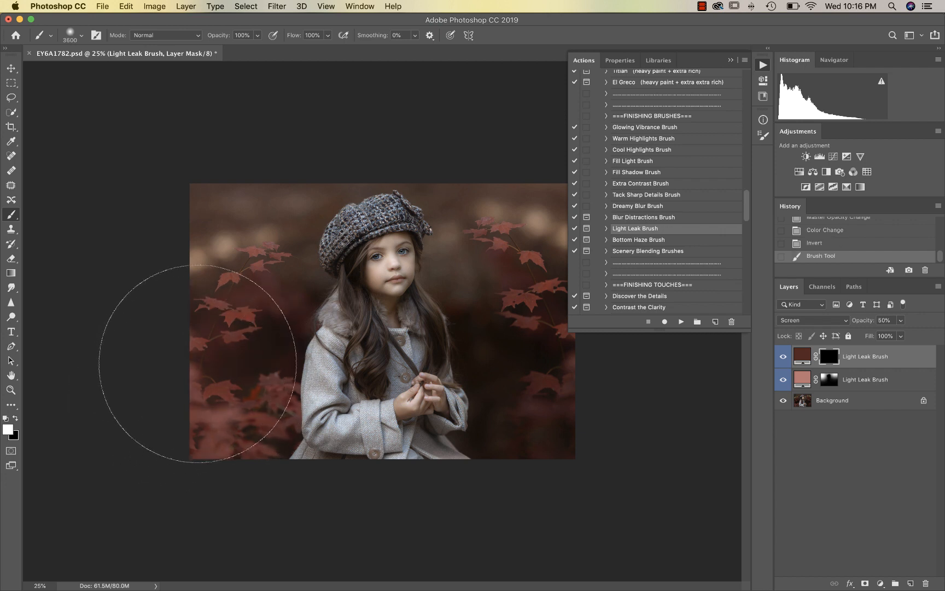
drag(216, 487, 243, 498)
drag(556, 374, 610, 382)
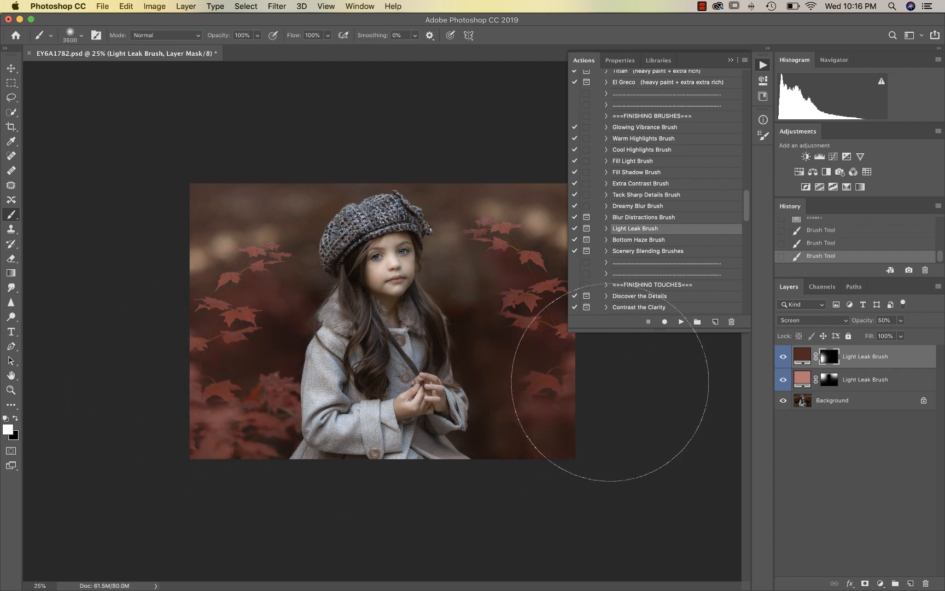
click(549, 308)
click(570, 436)
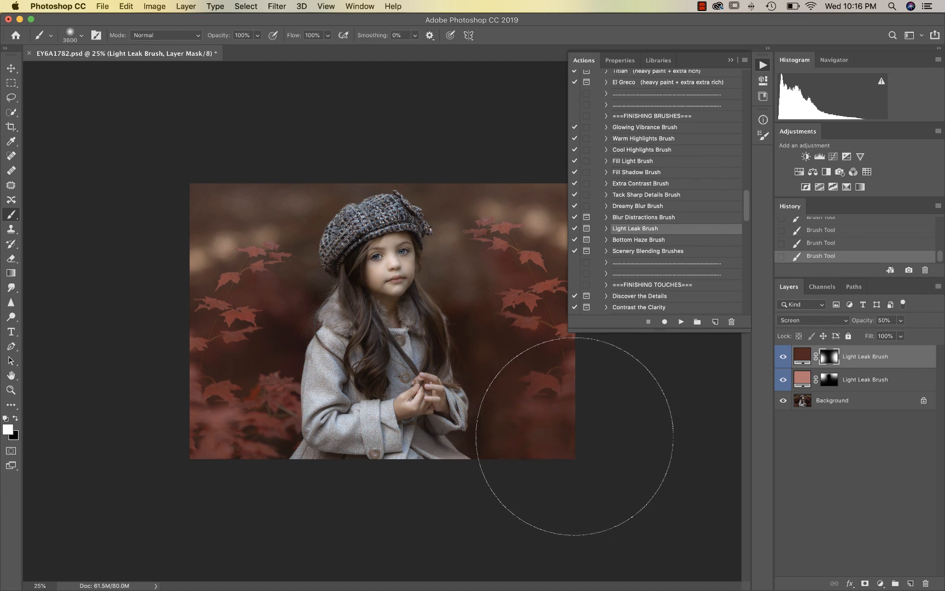
click(901, 321)
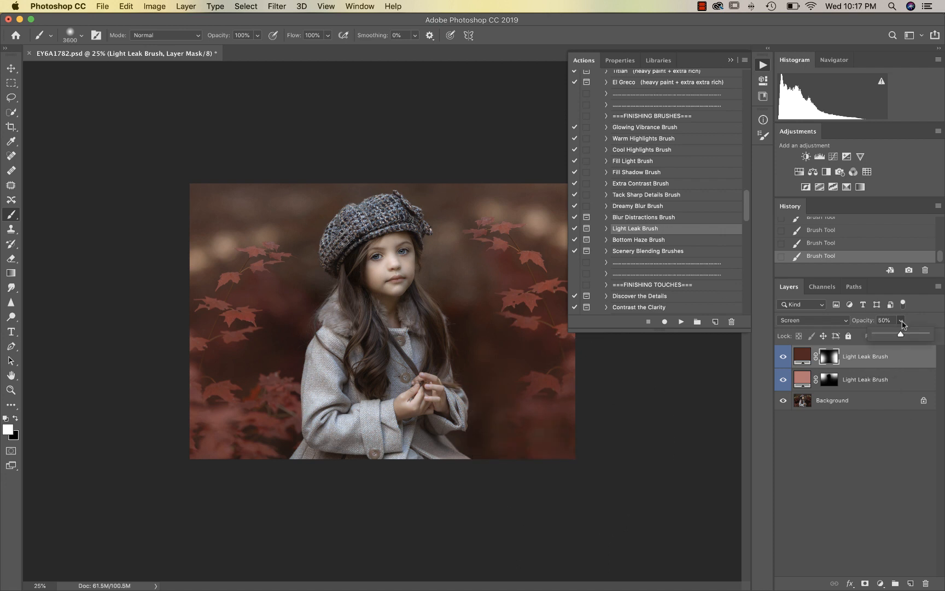
click(892, 335)
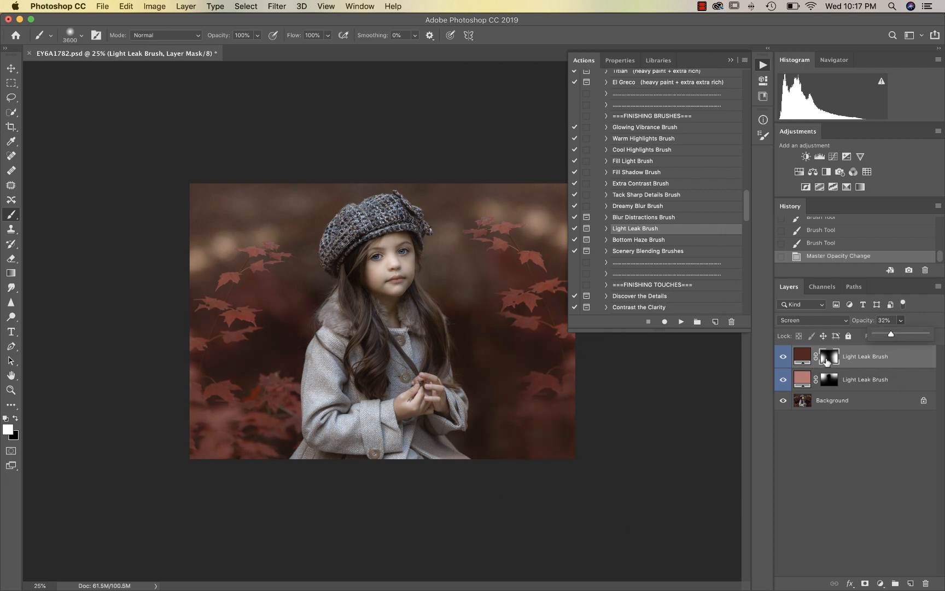
- Paint the dark red light leak off the girl's coat and hair with a 1200 px black brush and compare with the layer hidden
key(super+plus)
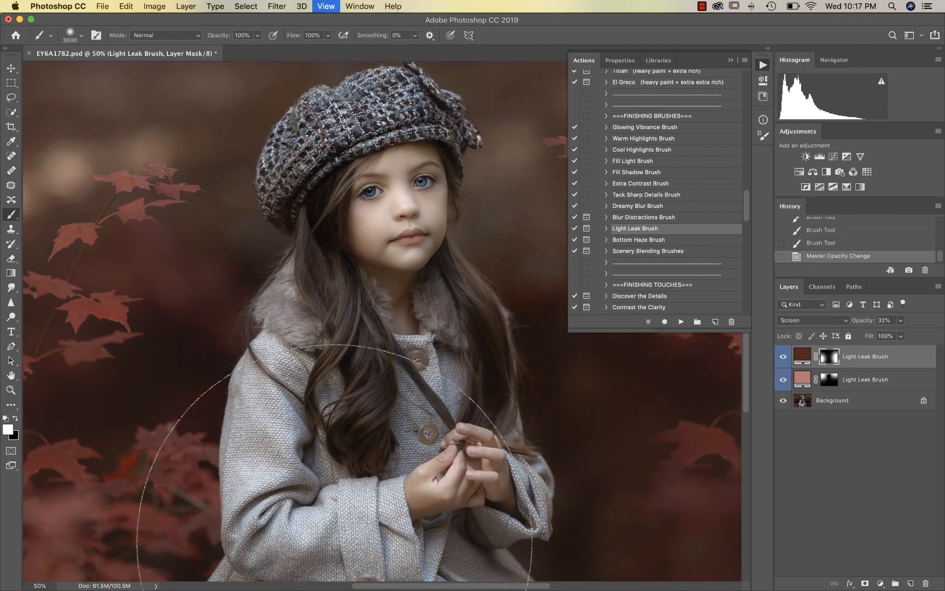
scroll(335, 542, down, 5)
key(bracketleft)
key(bracketleft)
key(bracketleft)
key(bracketleft)
key(bracketleft)
key(bracketleft)
key(bracketleft)
key(bracketleft)
key(bracketleft)
key(bracketleft)
key(bracketleft)
key(bracketleft)
key(bracketleft)
key(bracketleft)
key(bracketleft)
key(bracketleft)
key(bracketleft)
key(bracketleft)
key(bracketleft)
key(bracketleft)
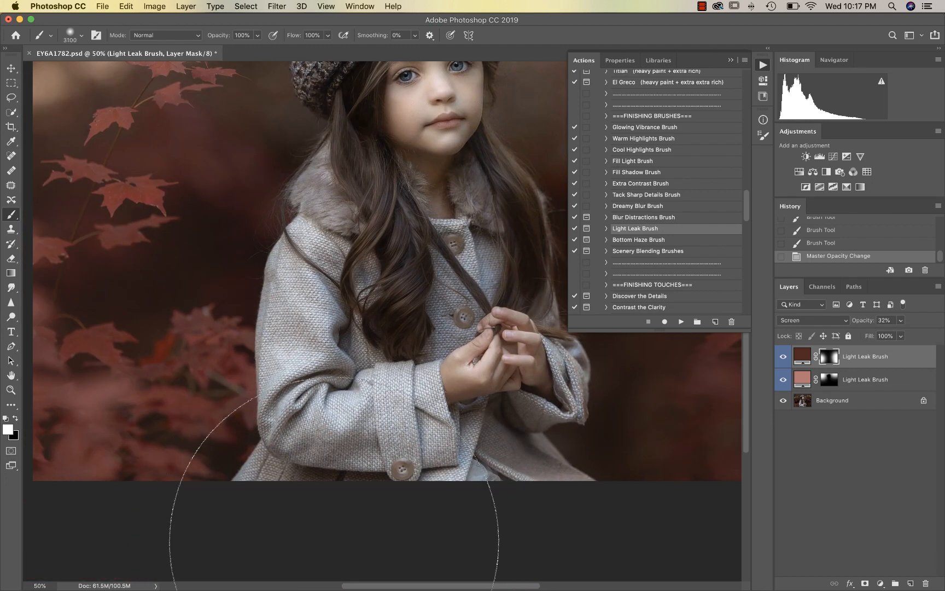
key(x)
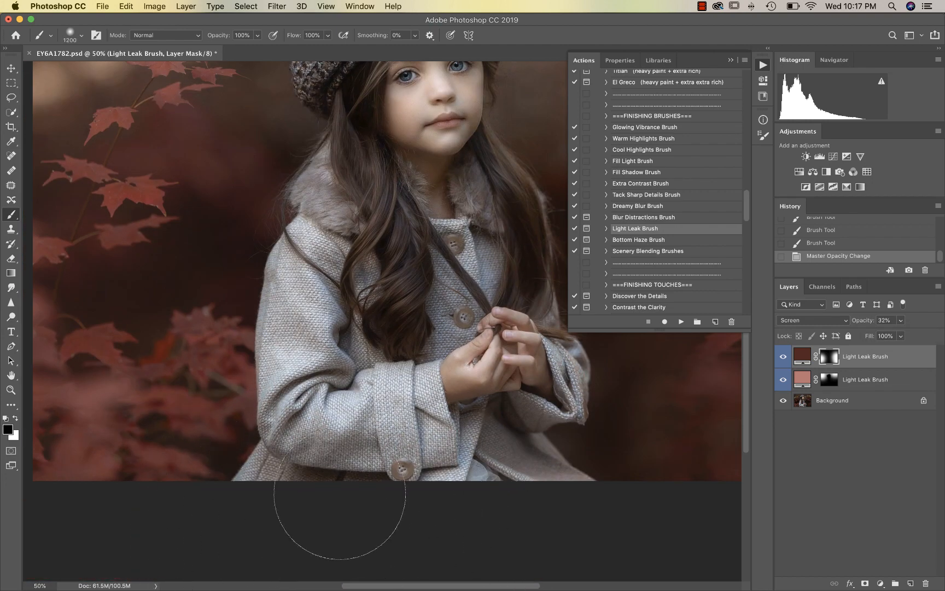
key(bracketleft)
mouse_move(477, 397)
mouse_down()
mouse_move(522, 373)
mouse_move(484, 292)
mouse_move(495, 261)
mouse_move(391, 210)
mouse_move(402, 206)
mouse_move(334, 278)
mouse_move(367, 270)
mouse_up()
key(super+minus)
key(super+minus)
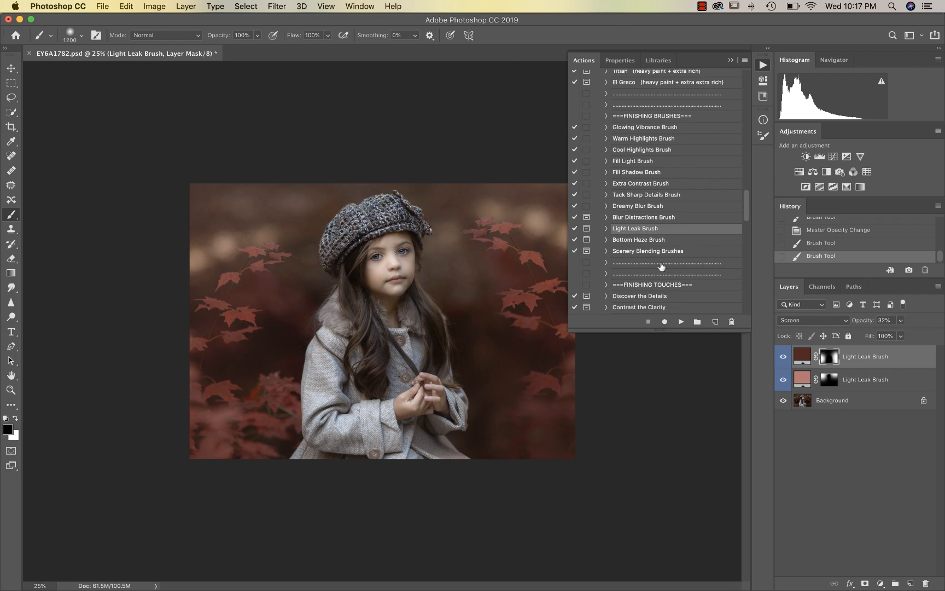
click(783, 358)
click(783, 358)
click(782, 359)
click(783, 359)
- Flatten the image and run the Scenery Blending Brushes action, continuing to its first background tone
key(super+shift+f)
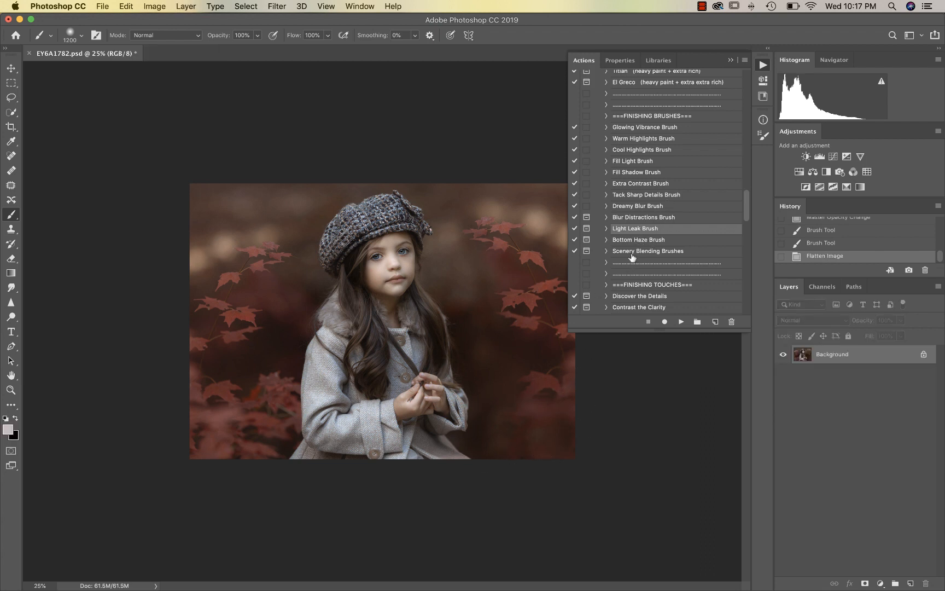
click(637, 242)
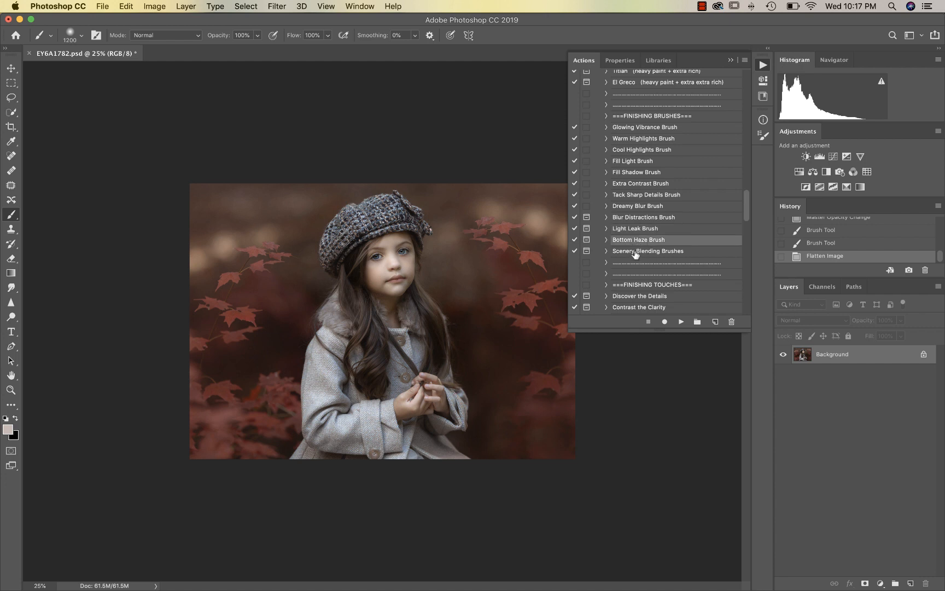
click(636, 252)
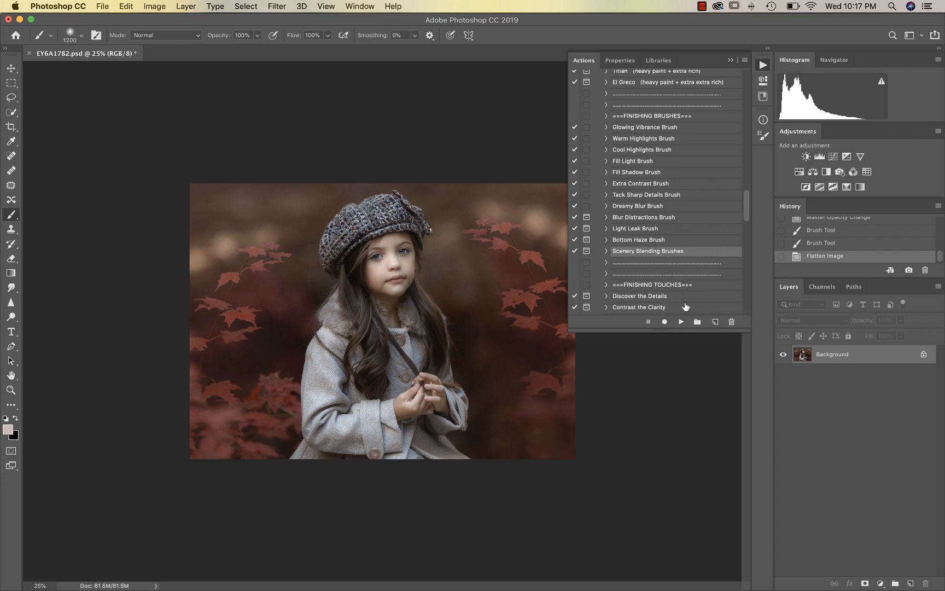
click(681, 322)
click(553, 244)
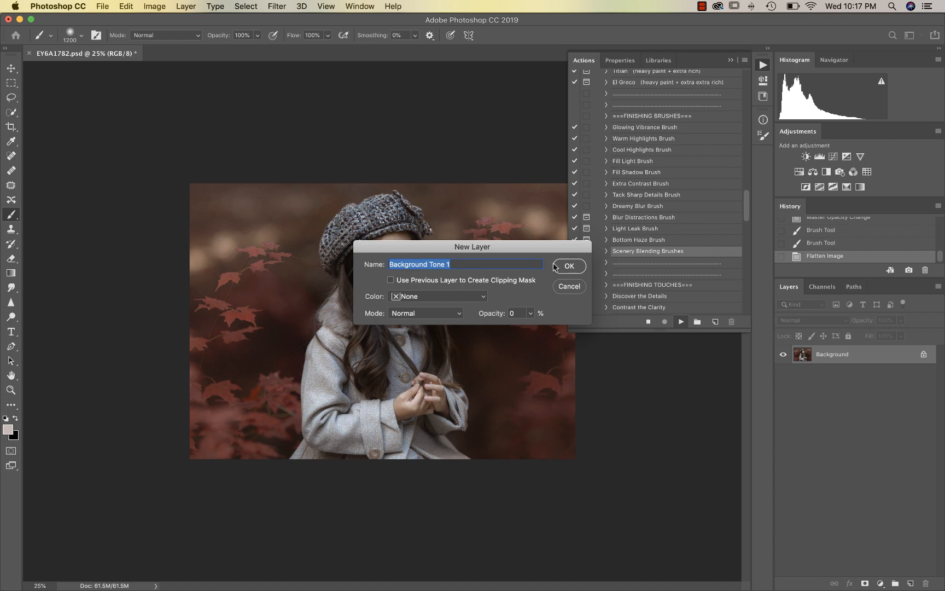
- Create the Background Tone 1 layer with the dark brown 2f150c sampled from the background beside the coat's lower right edge
click(570, 266)
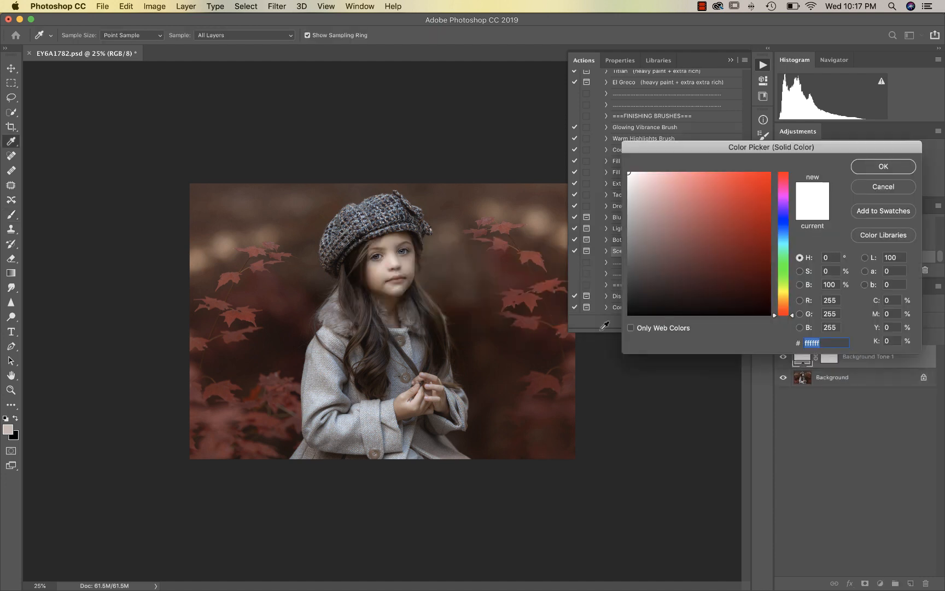
click(498, 449)
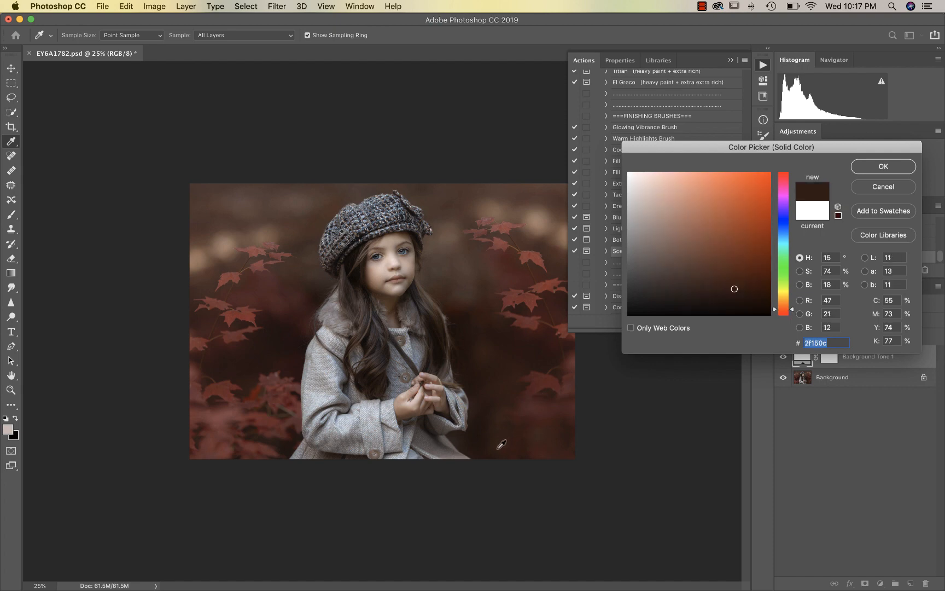
click(882, 167)
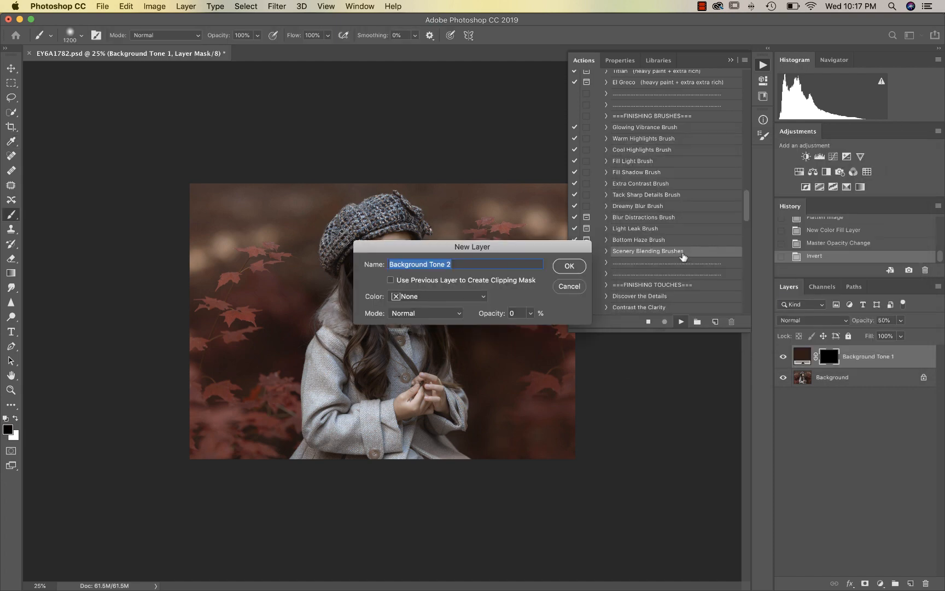
- Create the Background Tone 2 layer with the red 622423 sampled from the leaves to the right of the girl
click(569, 267)
click(529, 319)
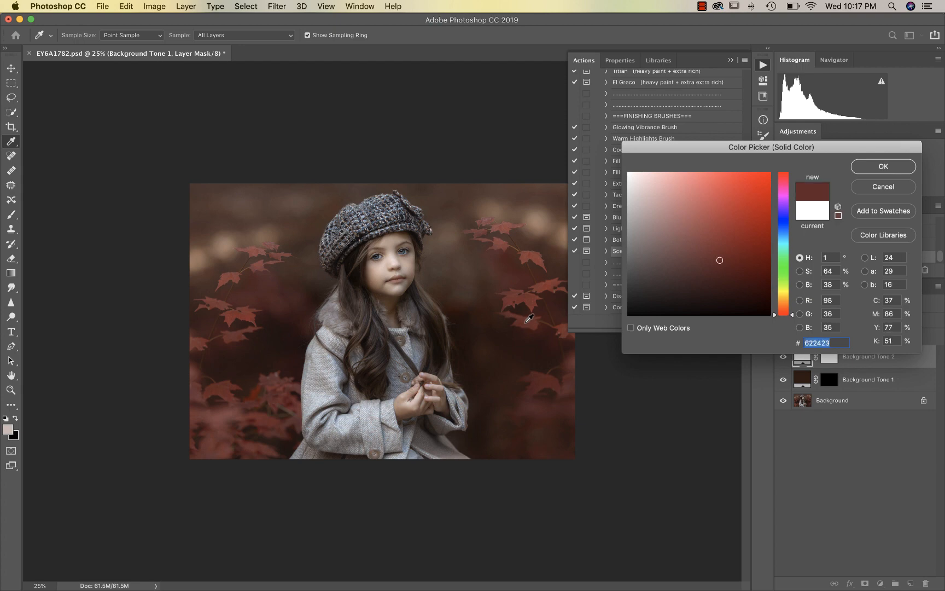
click(875, 167)
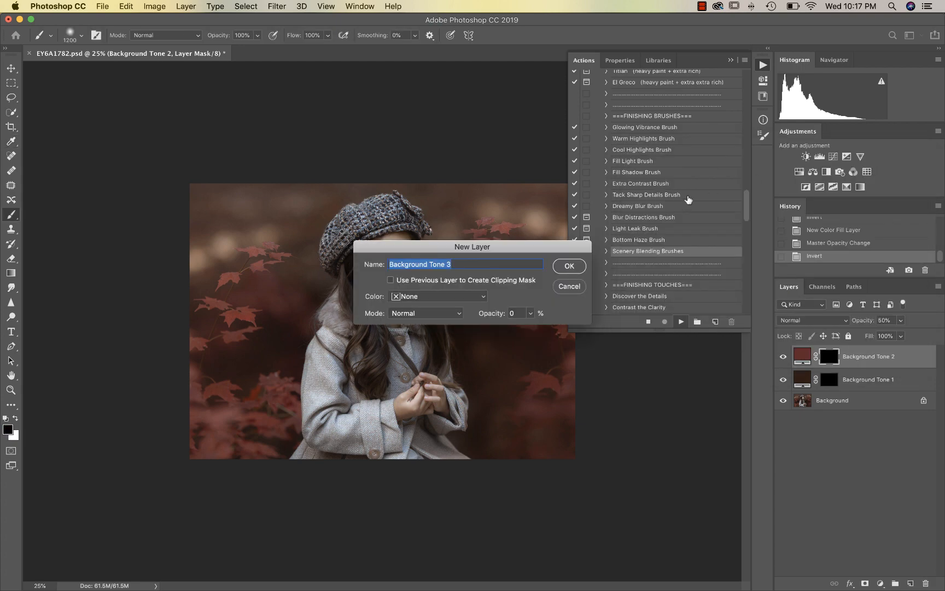
- Create the Background Tone 3 layer with the muted brown 4b332a sampled from the background to the right of the girl's head
click(563, 267)
click(472, 259)
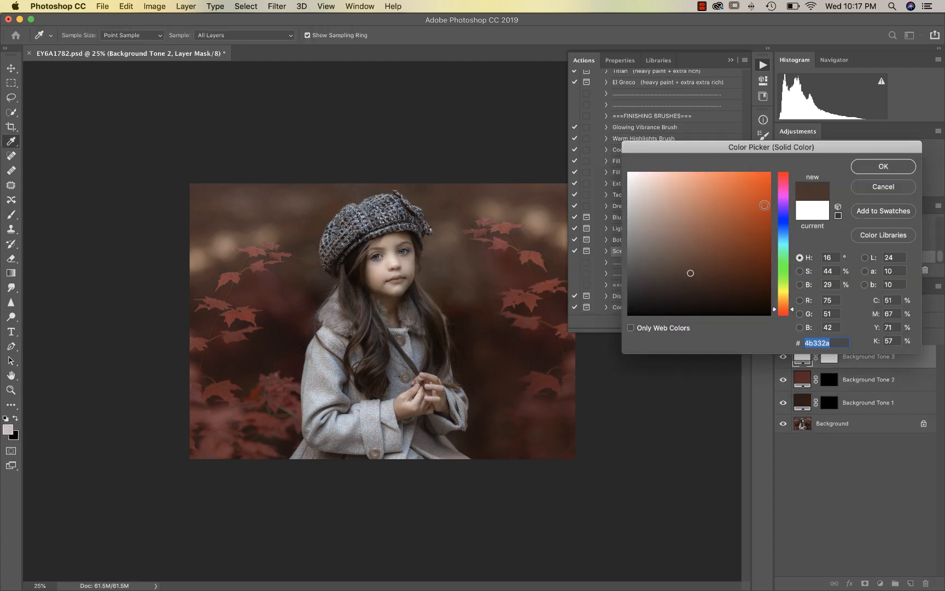
key(Return)
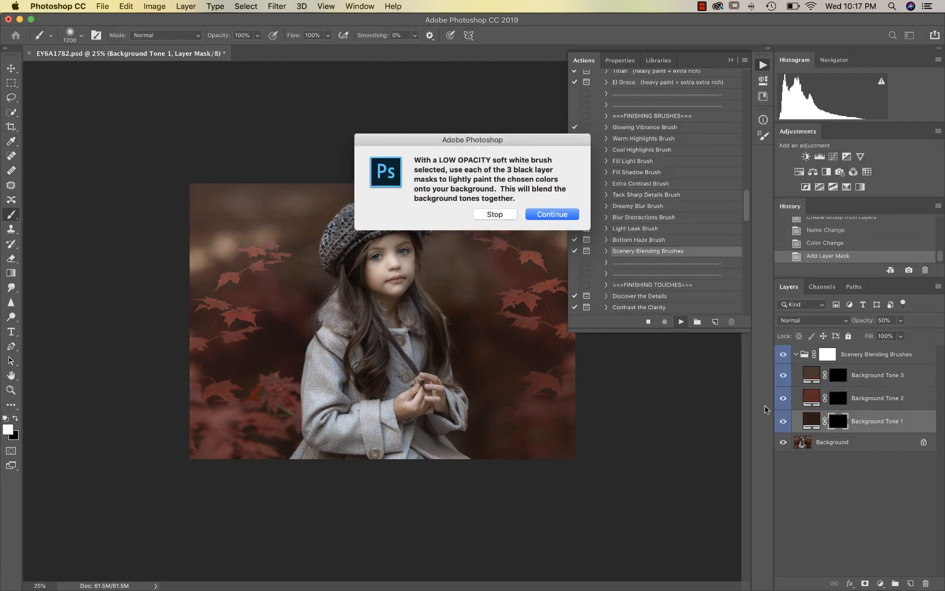
- Paint Background Tone 1 onto the lower right background with an 1800 px soft white brush at 40% opacity
click(573, 218)
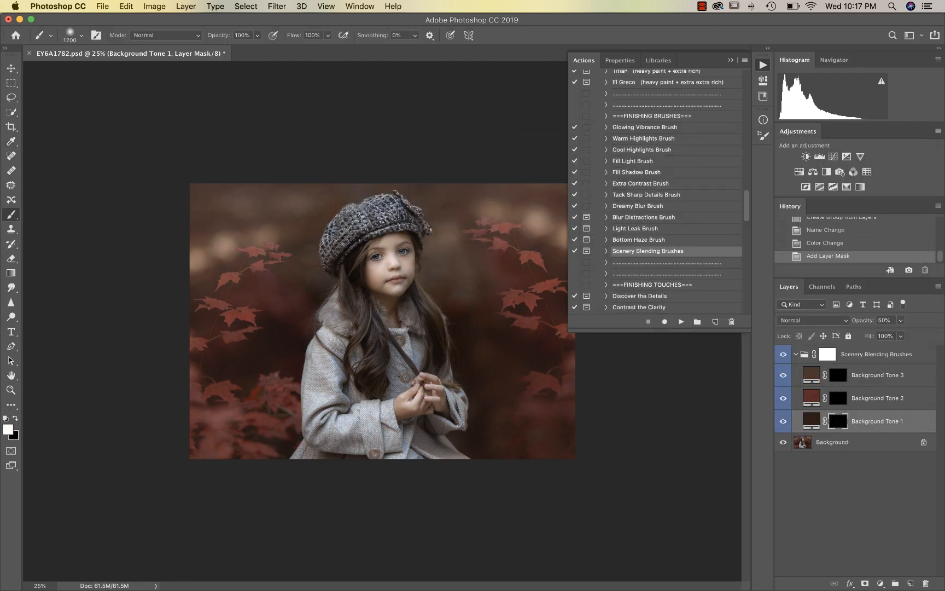
key(bracketright)
key(bracketright)
key(bracketright)
key(bracketright)
click(257, 35)
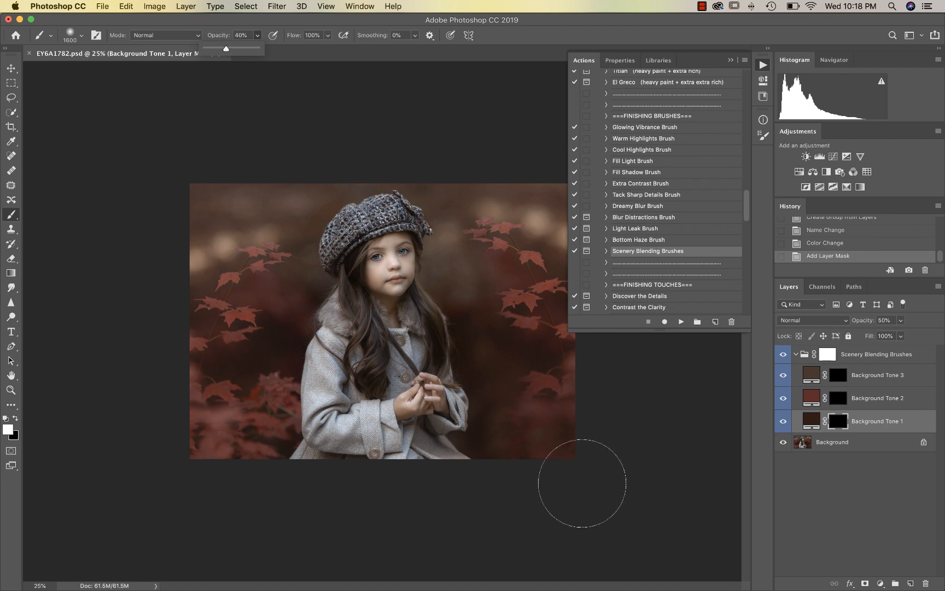
key(bracketright)
key(bracketright)
click(533, 428)
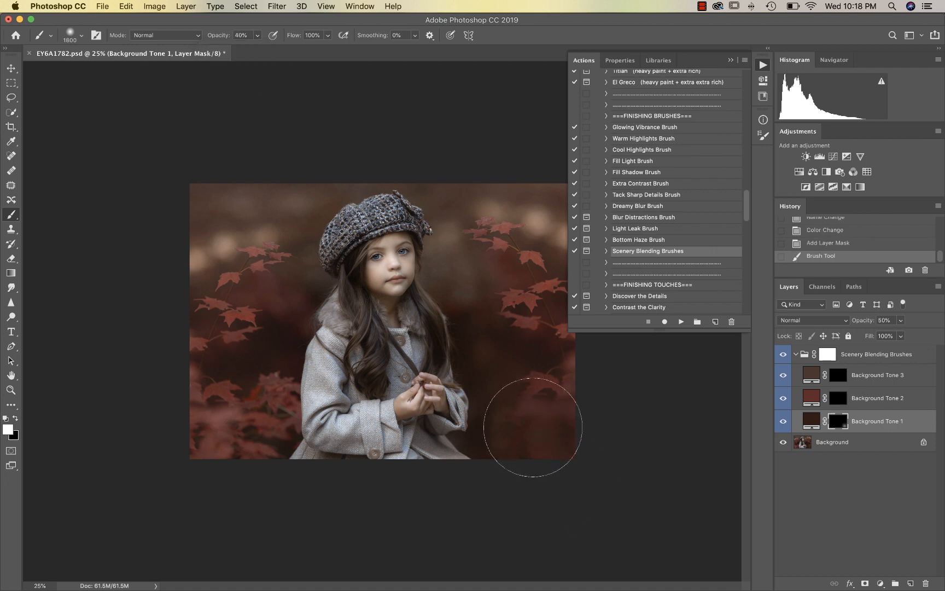
click(516, 433)
click(550, 398)
click(523, 379)
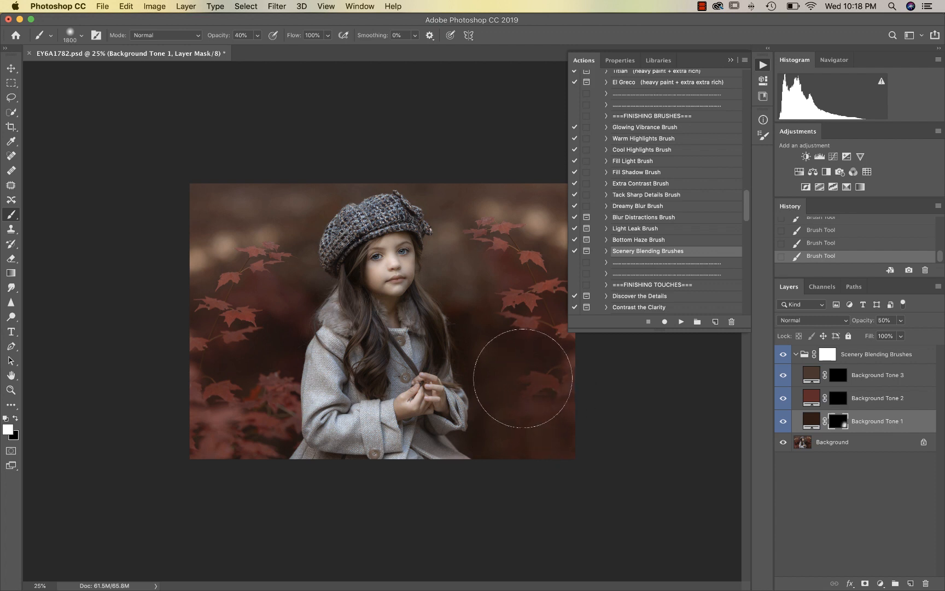
click(566, 375)
click(567, 419)
- Paint Background Tone 2 over the leaves at the image's lower left and Background Tone 3 across the upper background at 40% opacity
click(839, 402)
mouse_move(280, 421)
mouse_down()
mouse_move(201, 422)
mouse_move(242, 412)
mouse_move(248, 428)
mouse_move(257, 357)
mouse_move(189, 359)
mouse_move(269, 359)
mouse_up()
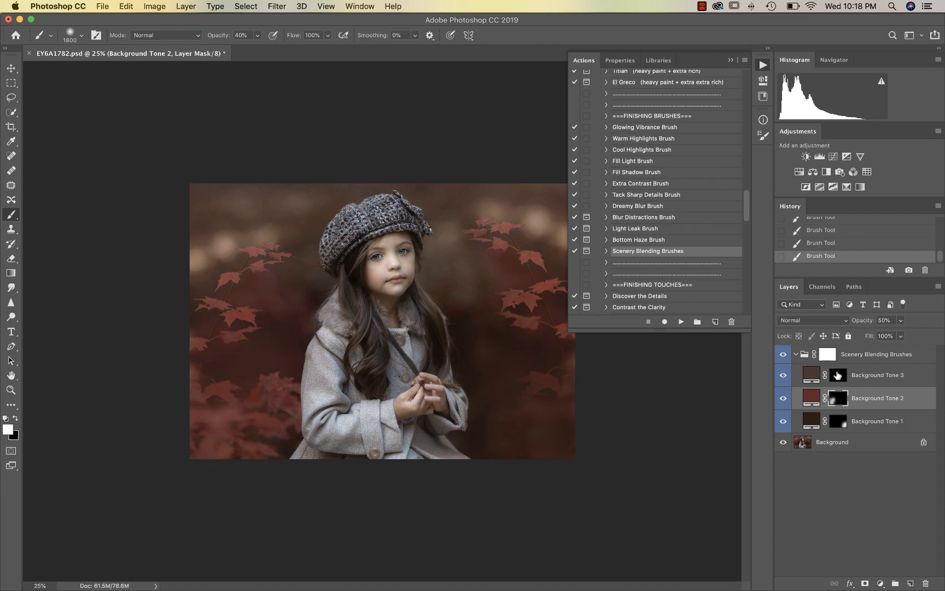
click(838, 375)
mouse_move(235, 280)
mouse_down()
mouse_move(232, 204)
mouse_move(264, 222)
mouse_move(274, 268)
mouse_move(274, 179)
mouse_move(481, 190)
mouse_move(468, 215)
mouse_move(475, 272)
mouse_move(495, 236)
mouse_up()
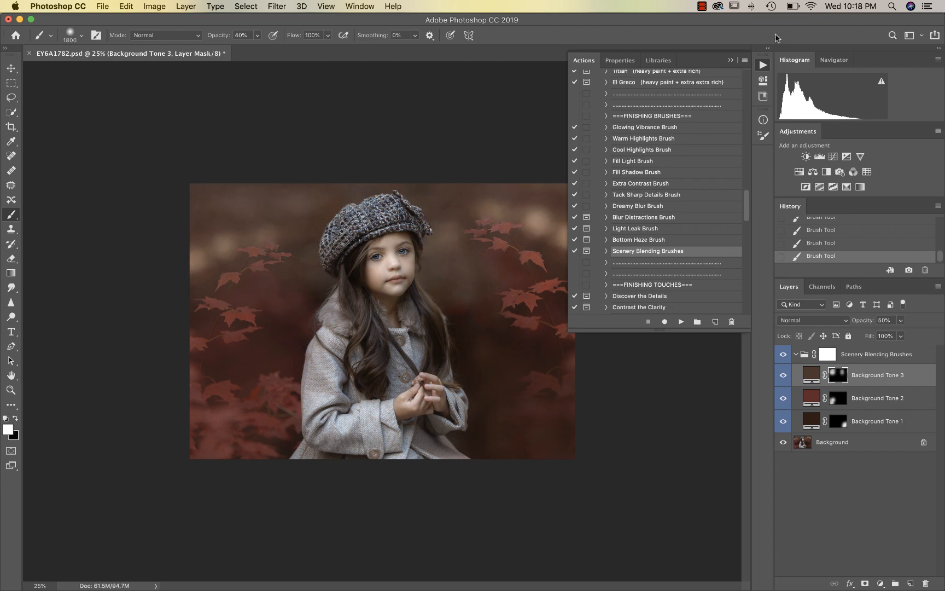
- Compare the portrait with the Scenery Blending Brushes group hidden and shown
click(730, 61)
key(super+equal)
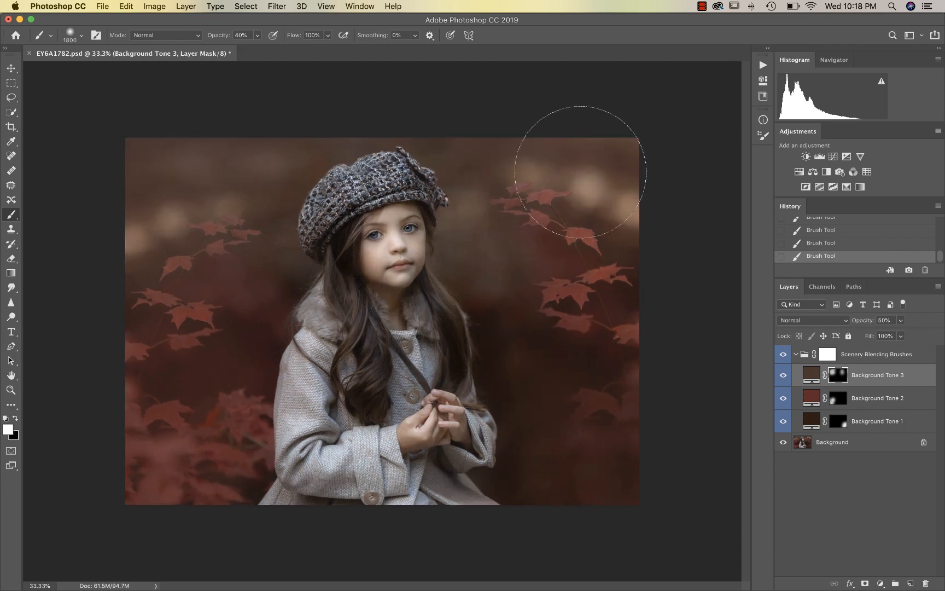
click(784, 355)
click(783, 355)
click(783, 354)
click(783, 355)
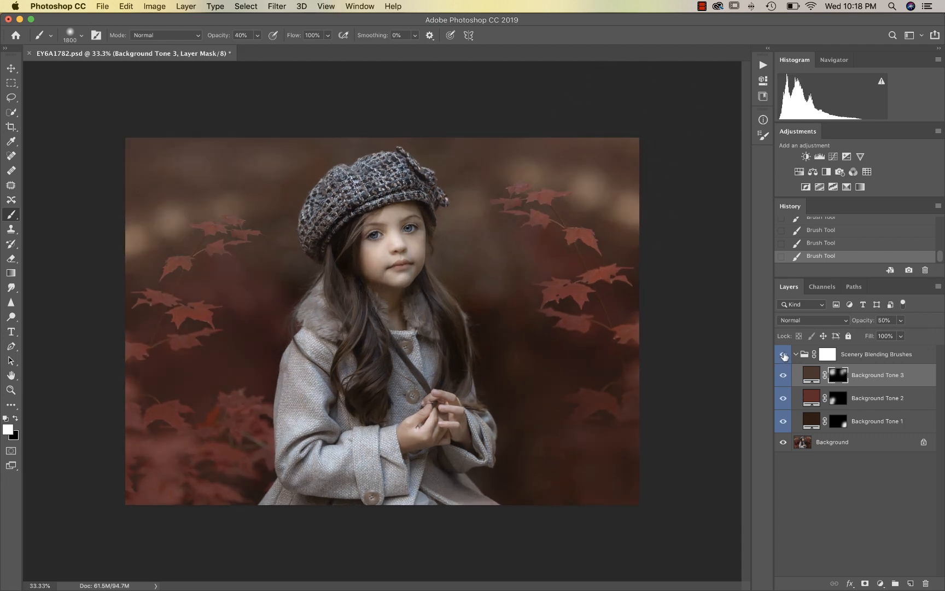
click(783, 354)
click(783, 355)
- Mask the girl out of the Scenery Blending Brushes group with a 250 px black brush at 100% opacity, then compare before and after
click(828, 355)
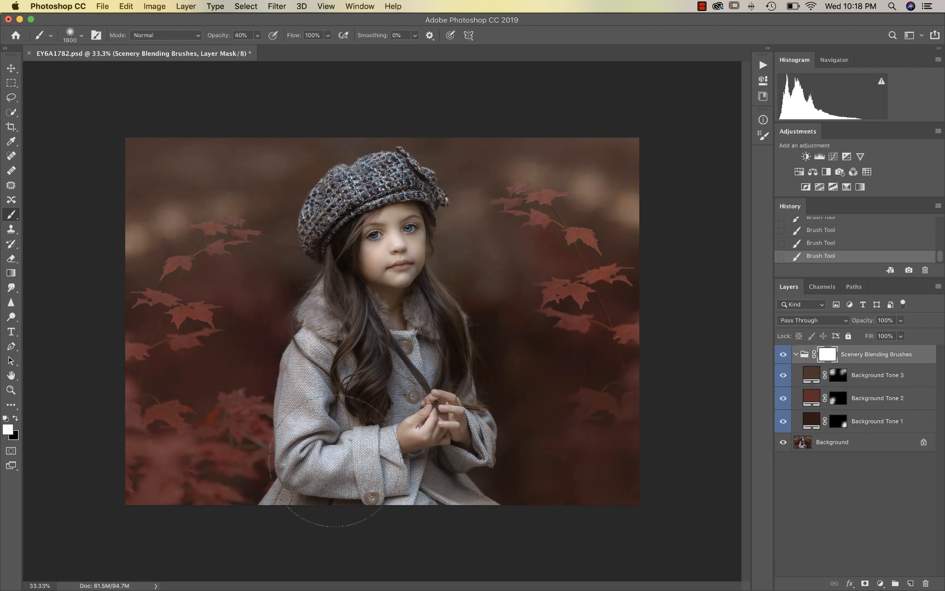
key(bracketleft)
key(bracketleft)
key(bracketleft)
key(bracketleft)
key(bracketleft)
key(bracketleft)
key(bracketleft)
key(bracketleft)
key(bracketleft)
key(bracketleft)
key(bracketleft)
key(bracketleft)
key(bracketleft)
key(bracketleft)
key(bracketleft)
key(bracketleft)
key(x)
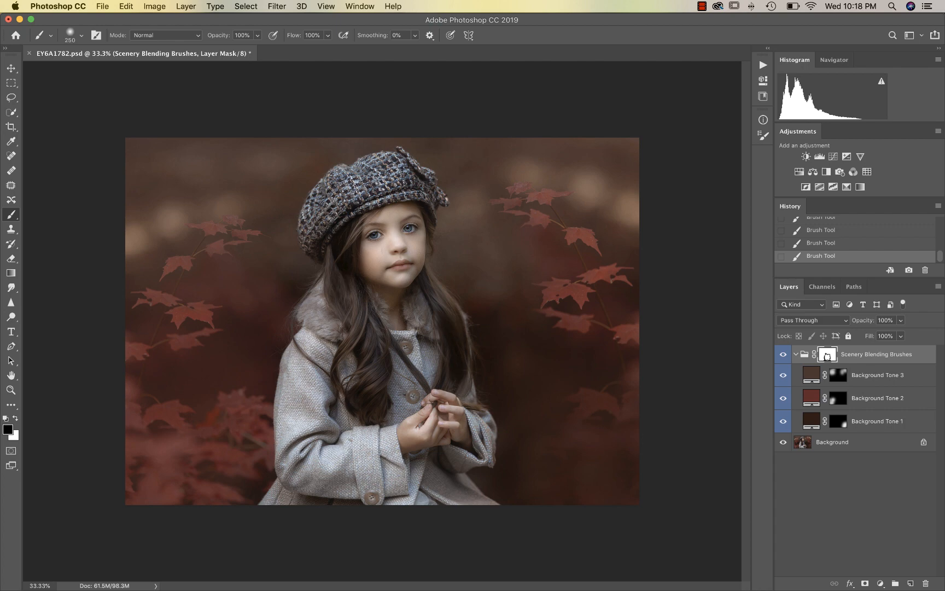
key(super+minus)
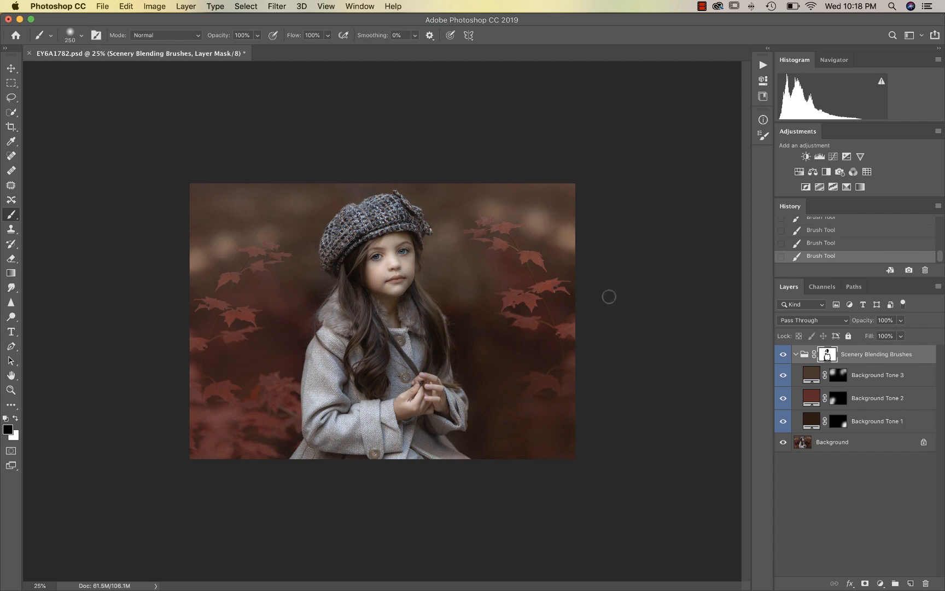
click(784, 356)
click(784, 356)
- Flatten the image and run the Contrast the Clarity action
click(762, 68)
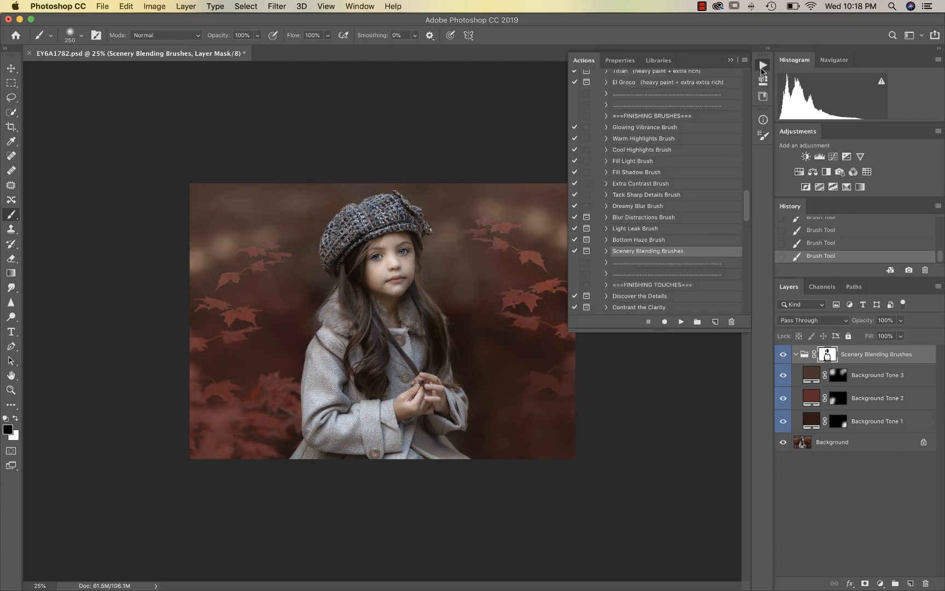
scroll(631, 187, down, 4)
key(super+shift+f)
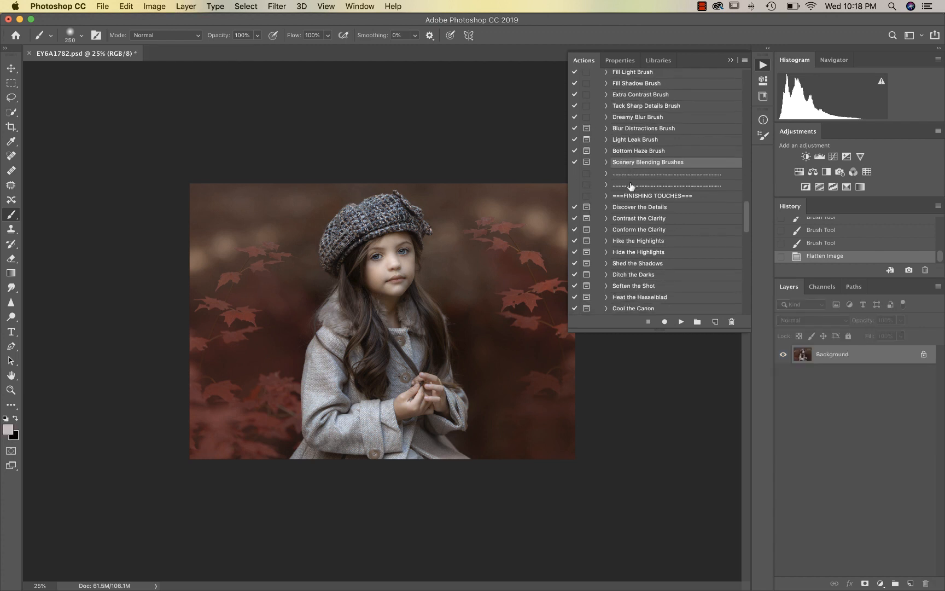
click(638, 220)
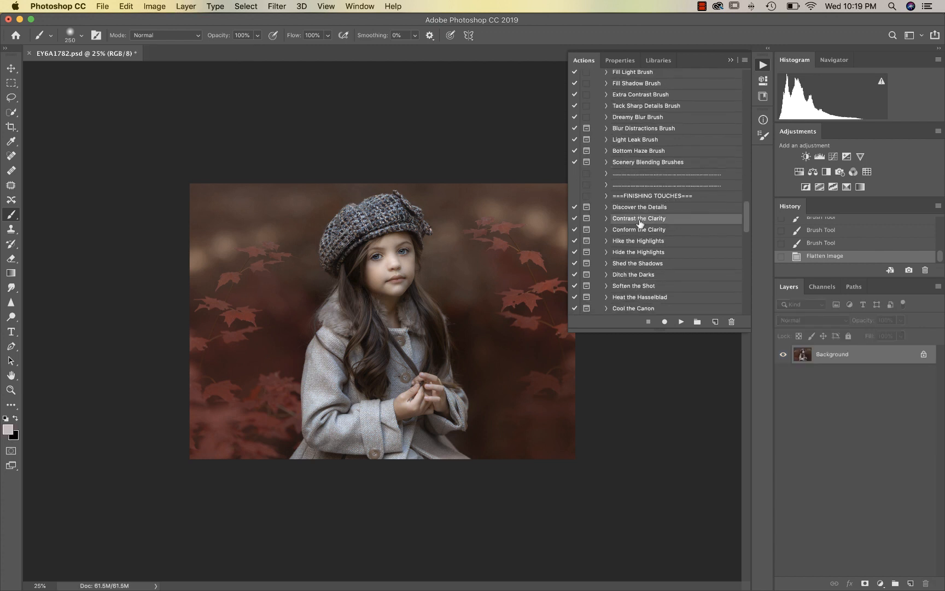
click(681, 322)
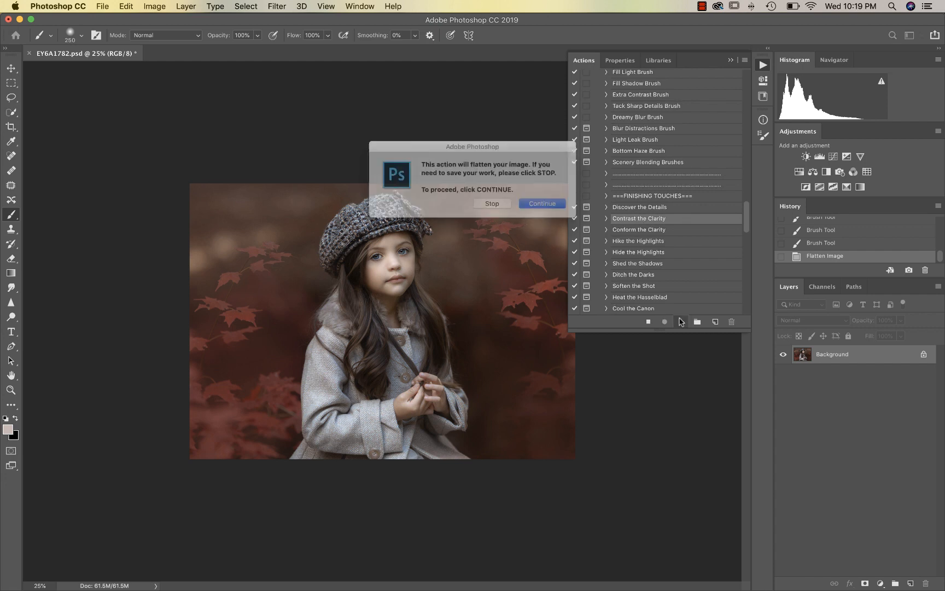
click(567, 207)
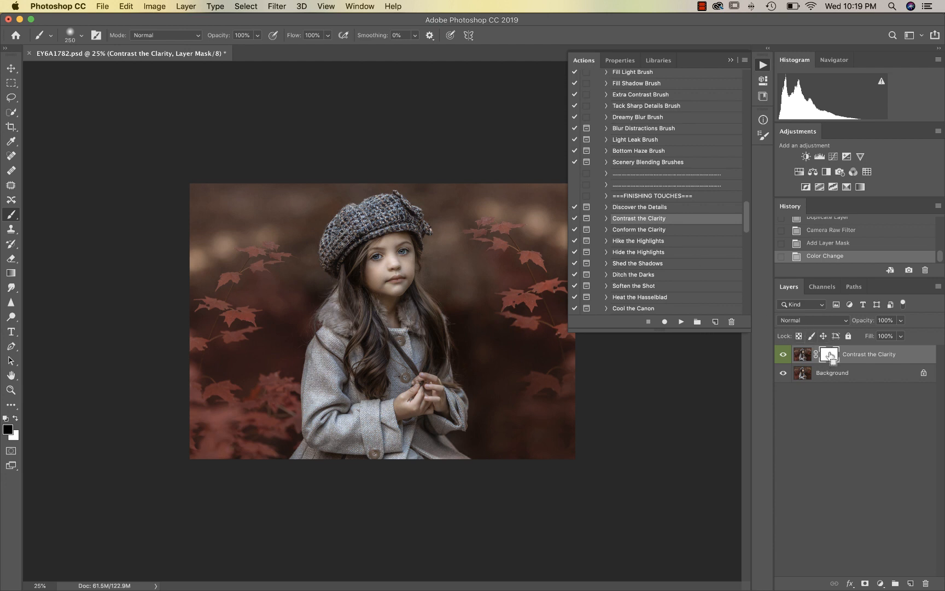
- Invert the Contrast the Clarity mask and paint the effect onto the girl with a large white brush at 100% opacity
key(super+i)
key(bracketright)
key(bracketright)
key(bracketright)
key(bracketright)
key(bracketright)
key(bracketright)
key(bracketright)
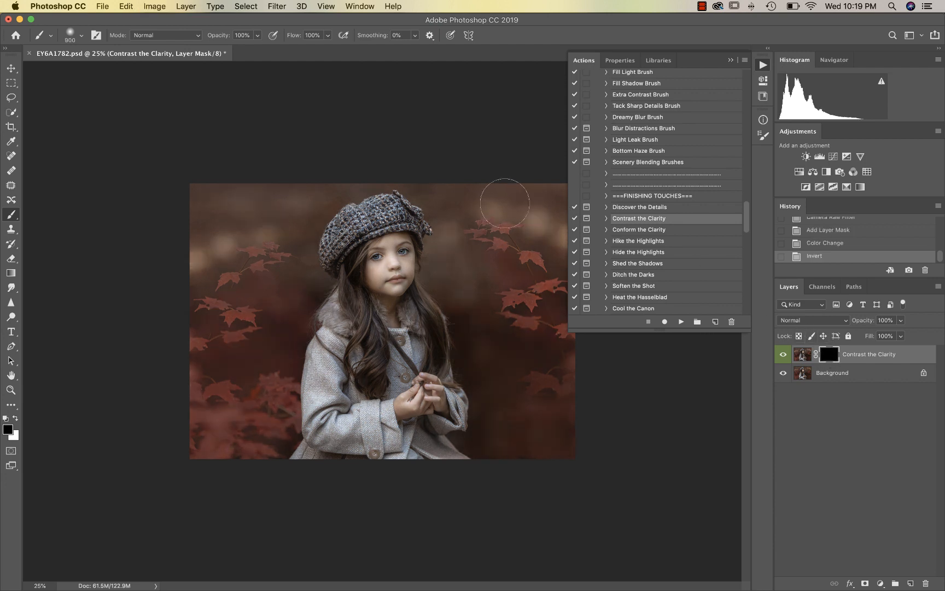
key(x)
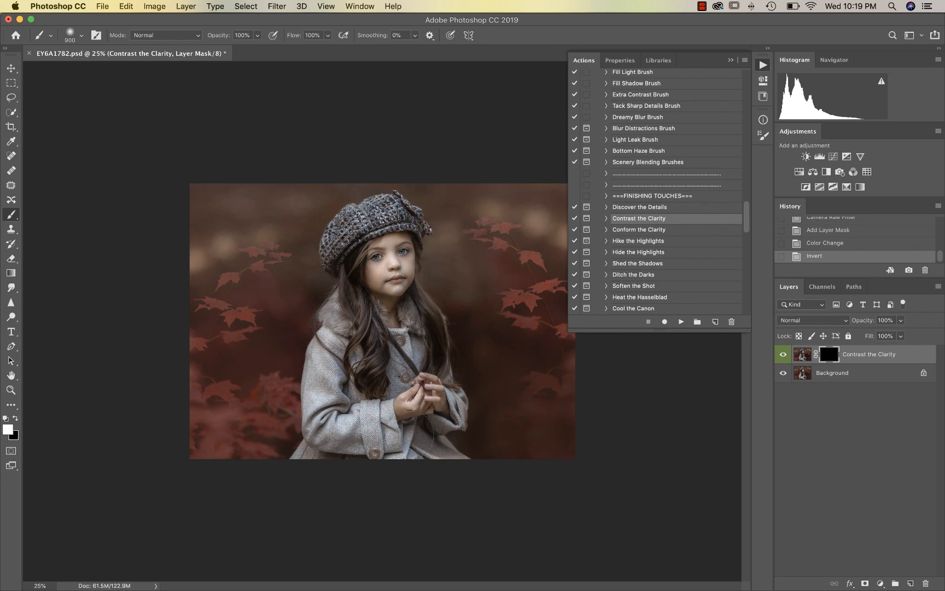
drag(409, 435, 396, 423)
key(super+plus)
key(super+plus)
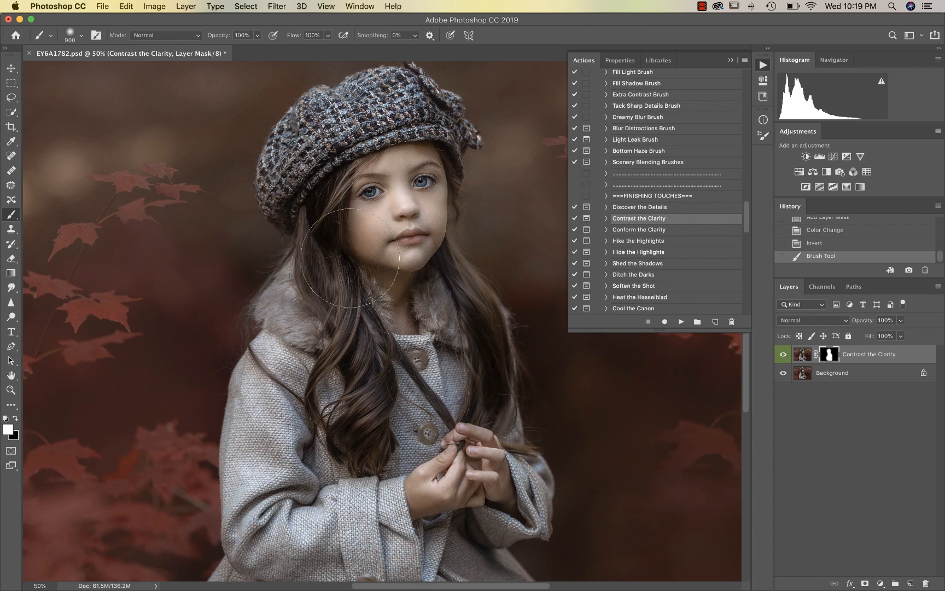
- Set the Contrast the Clarity layer's opacity to 45% and compare the portrait with and without it
click(901, 321)
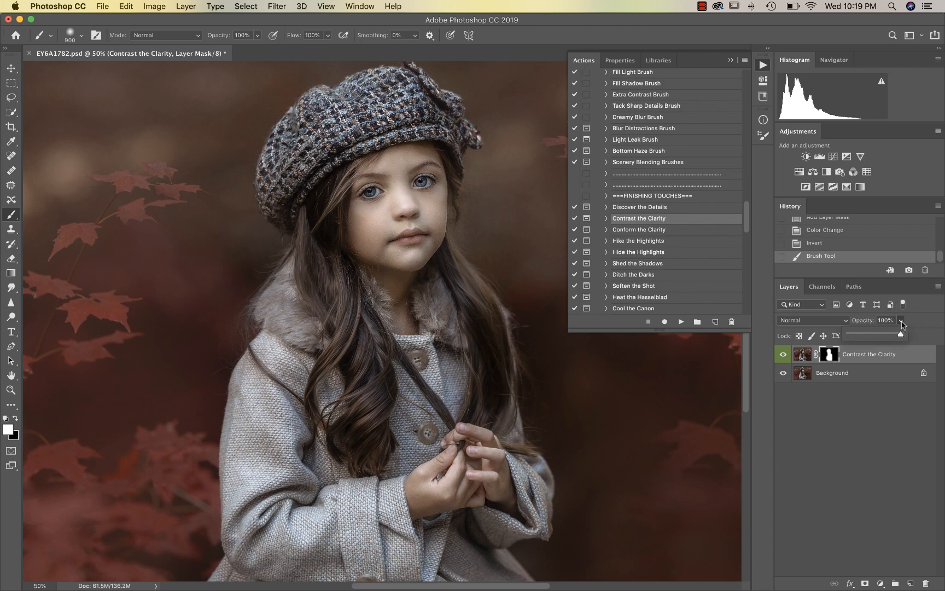
click(877, 334)
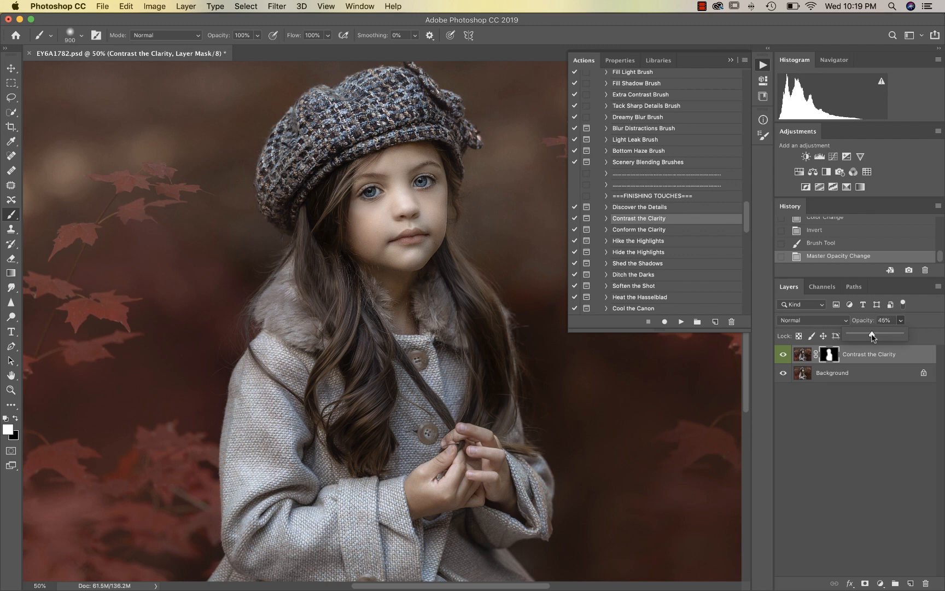
click(793, 363)
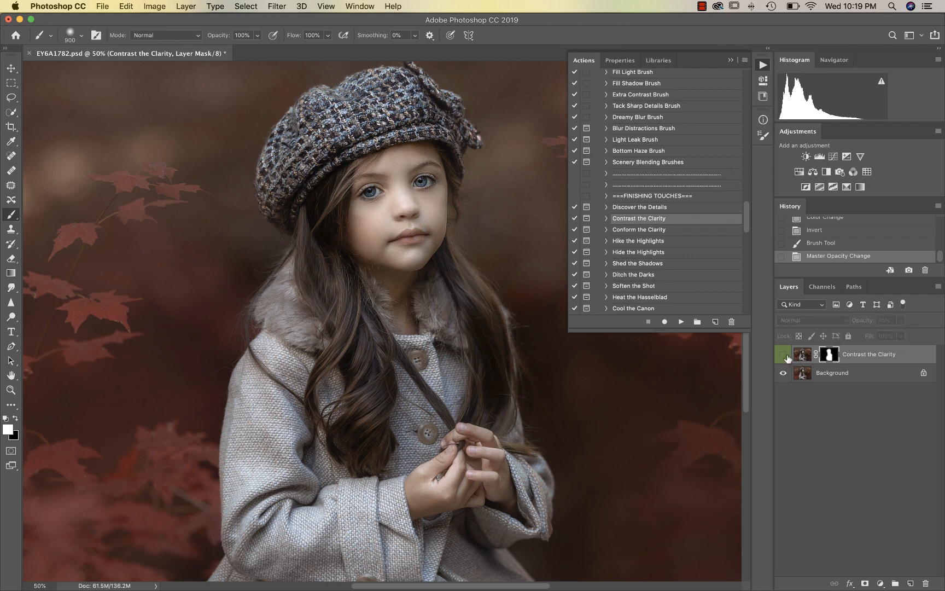
- Run the Hike the Highlights action, letting it flatten the image
scroll(633, 260, down, 2)
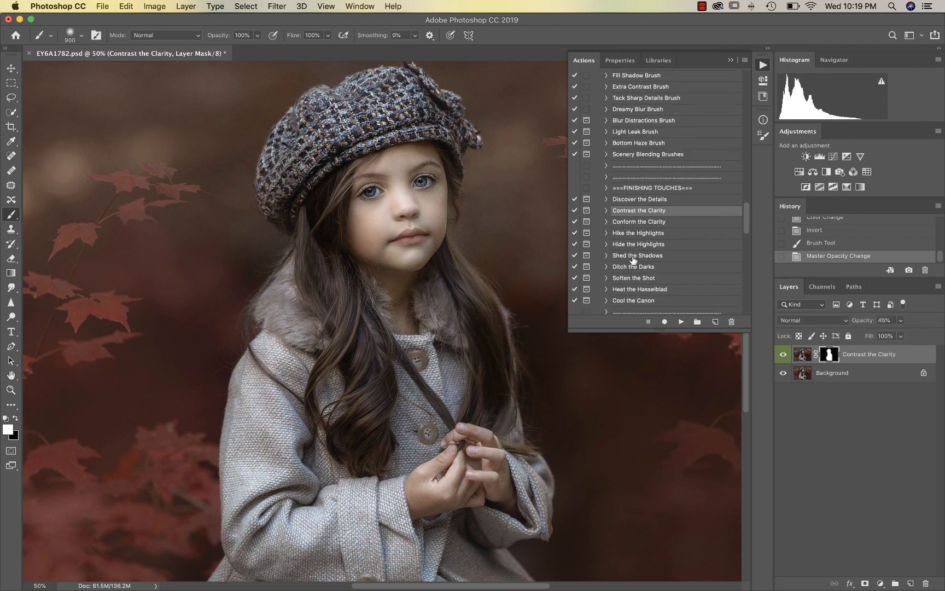
click(639, 226)
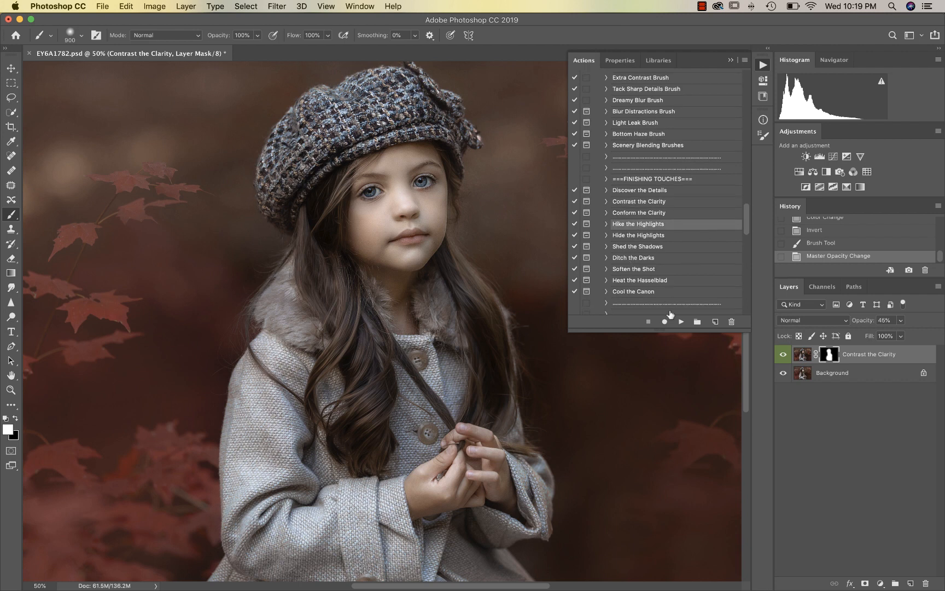
click(681, 322)
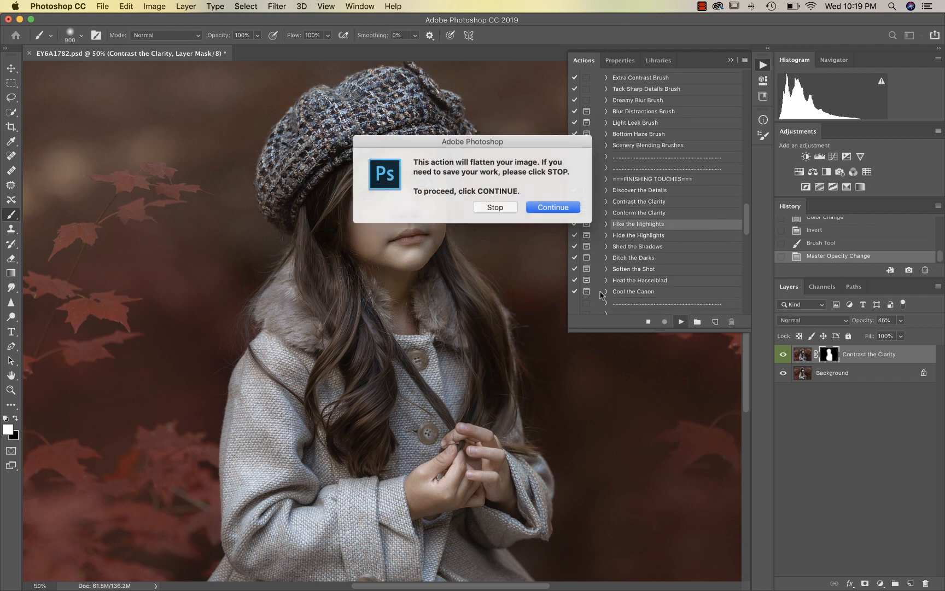
click(554, 207)
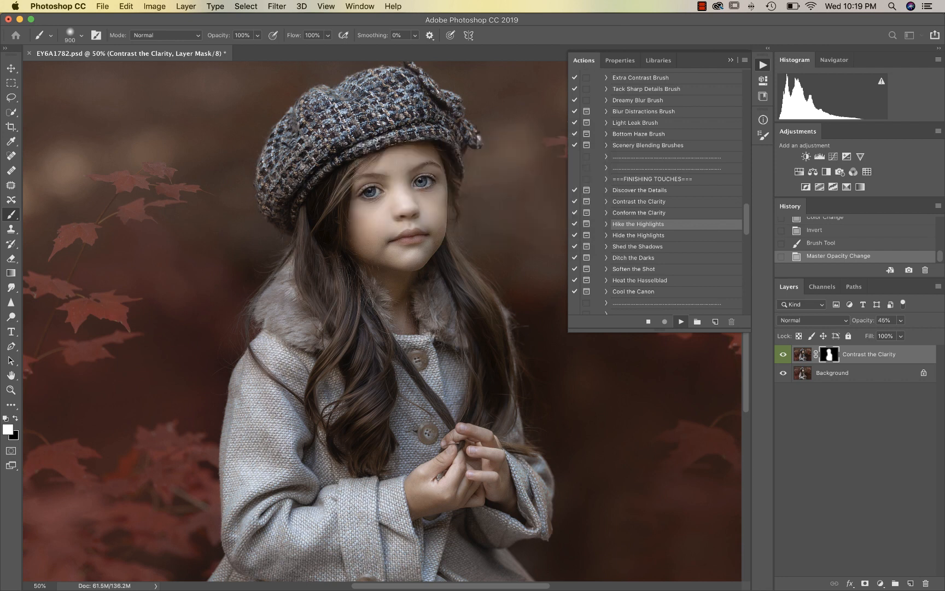
- Invert the Hike the Highlights mask and paint highlights along the girl's hair strands with a 70 px white brush
key(super+i)
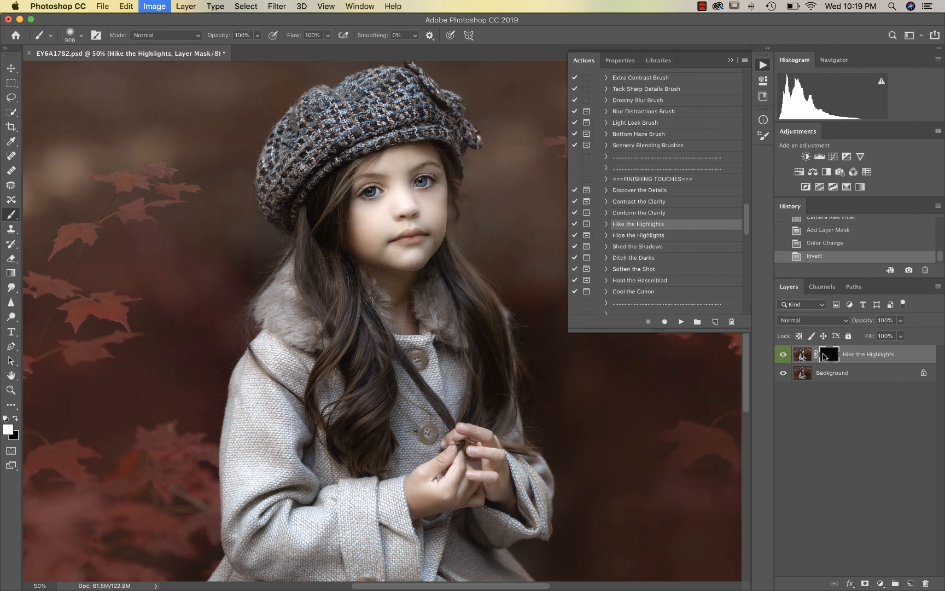
key(bracketleft)
key(bracketleft)
key(bracketleft)
key(bracketleft)
key(bracketleft)
key(bracketleft)
key(bracketleft)
key(bracketleft)
key(bracketleft)
key(bracketleft)
key(bracketleft)
key(bracketleft)
key(bracketleft)
key(bracketleft)
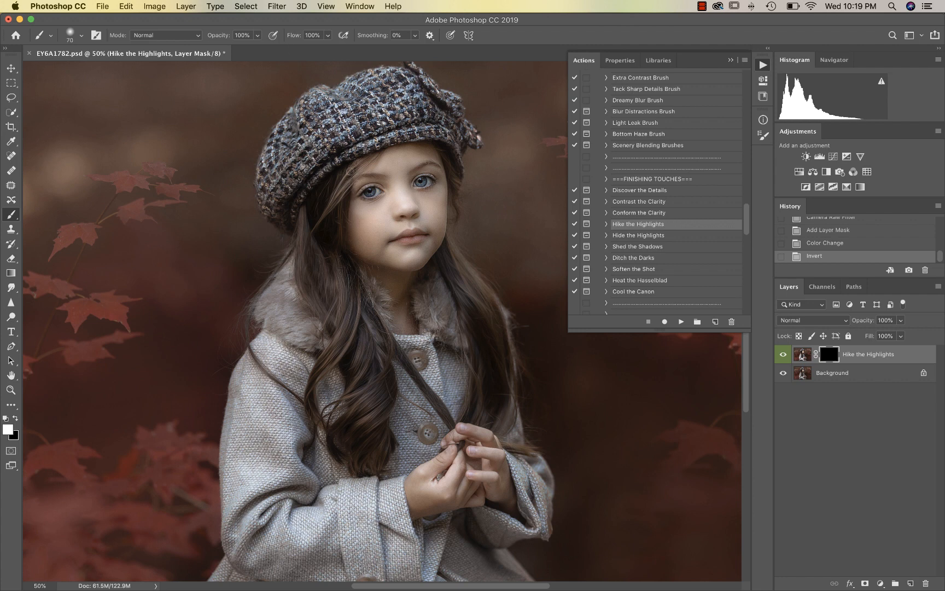
drag(350, 174, 319, 218)
drag(314, 375, 360, 302)
drag(365, 343, 367, 367)
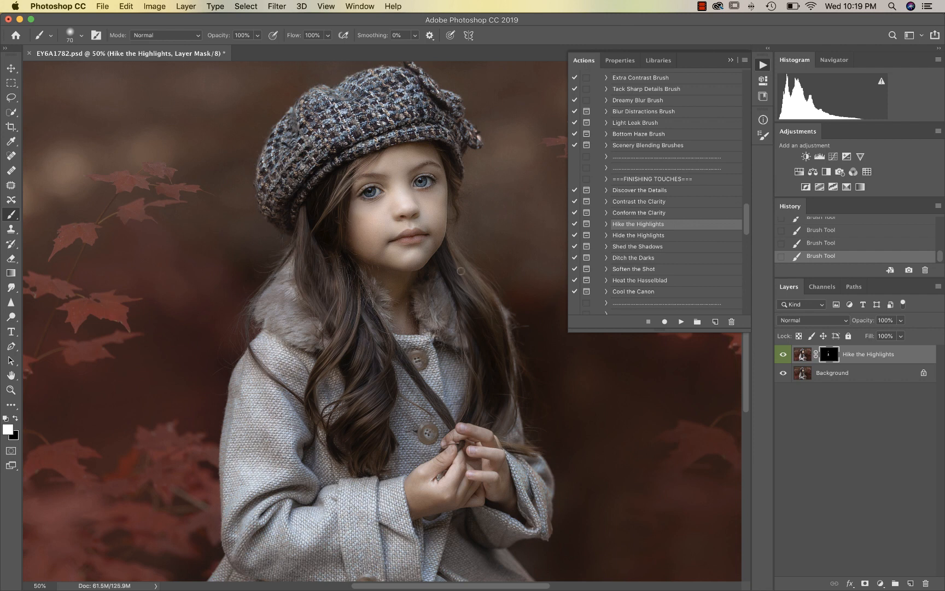
- Brush the Hike the Highlights effect into the upper background with a 1600 px white brush
key(super+minus)
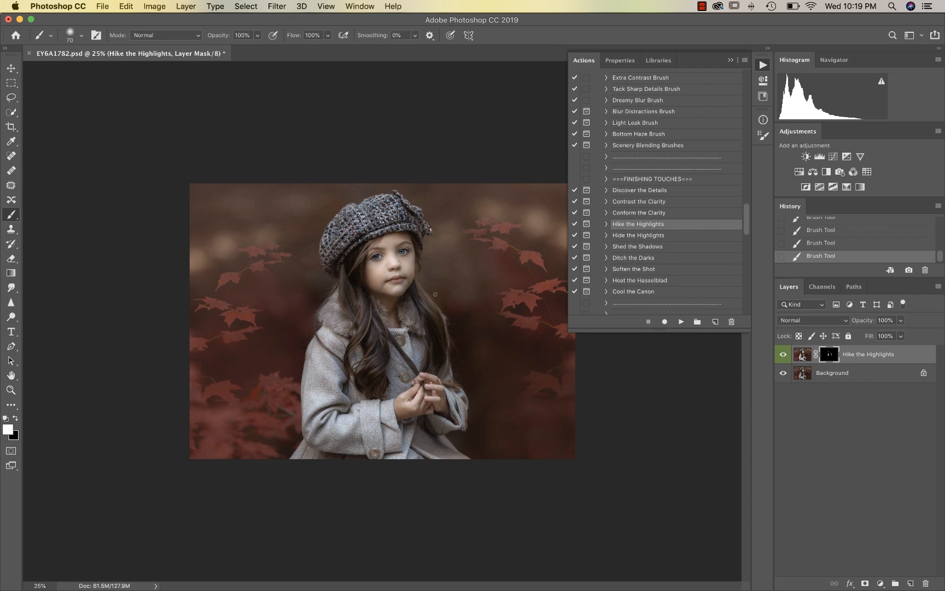
key(bracketright)
key(bracketright)
key(bracketright)
key(bracketright)
key(bracketright)
key(bracketright)
key(bracketright)
key(bracketright)
key(bracketright)
key(bracketright)
key(bracketright)
key(bracketright)
key(bracketright)
key(bracketright)
key(bracketright)
key(bracketright)
key(bracketright)
key(bracketright)
key(bracketright)
key(bracketright)
- Run the Soften the Shot action, letting it flatten the image
scroll(677, 229, down, 2)
scroll(652, 234, down, 1)
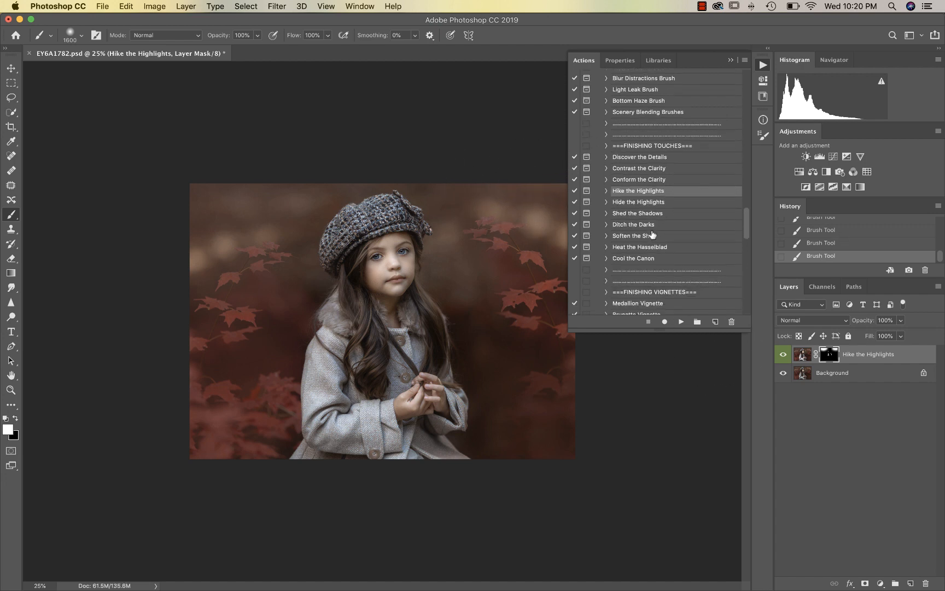
click(652, 235)
click(681, 321)
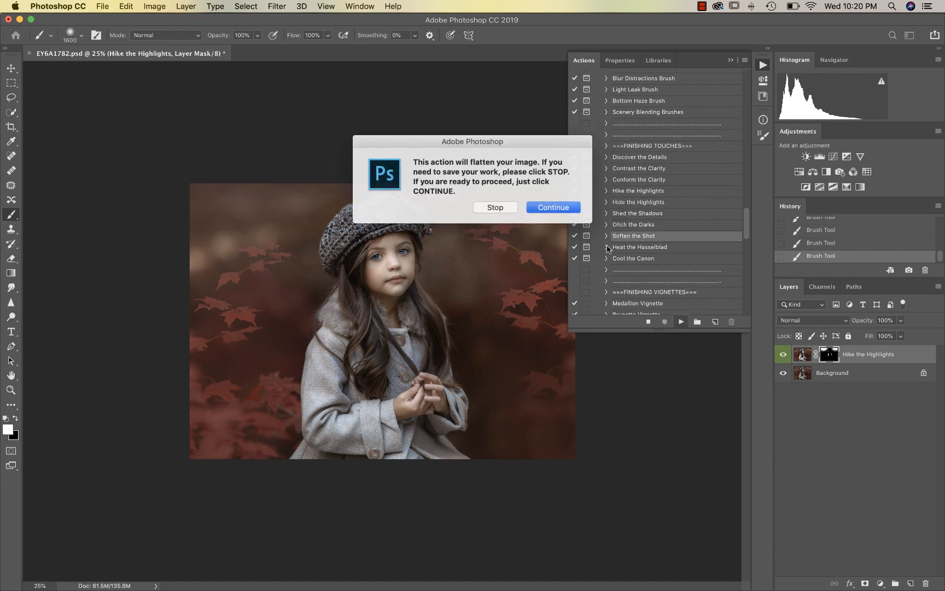
click(564, 207)
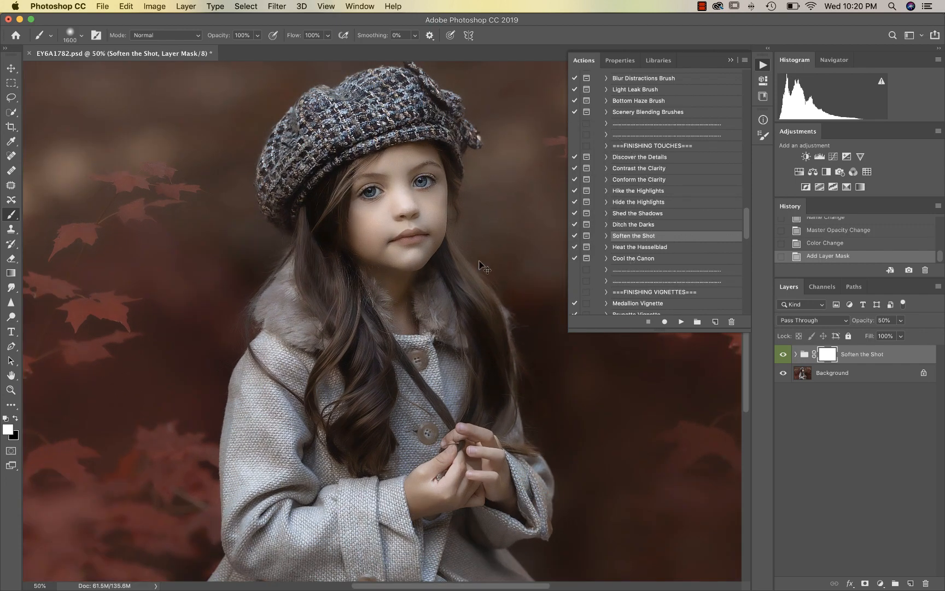
- Mask the Soften the Shot effect off the girl's eye area with a 150 px black brush at 100% opacity
key(super+plus)
scroll(475, 261, up, 3)
key([)
key([)
key([)
key([)
key([)
key([)
key([)
key([)
key([)
key([)
key([)
key([)
key([)
key([)
key([)
key([)
key([)
key([)
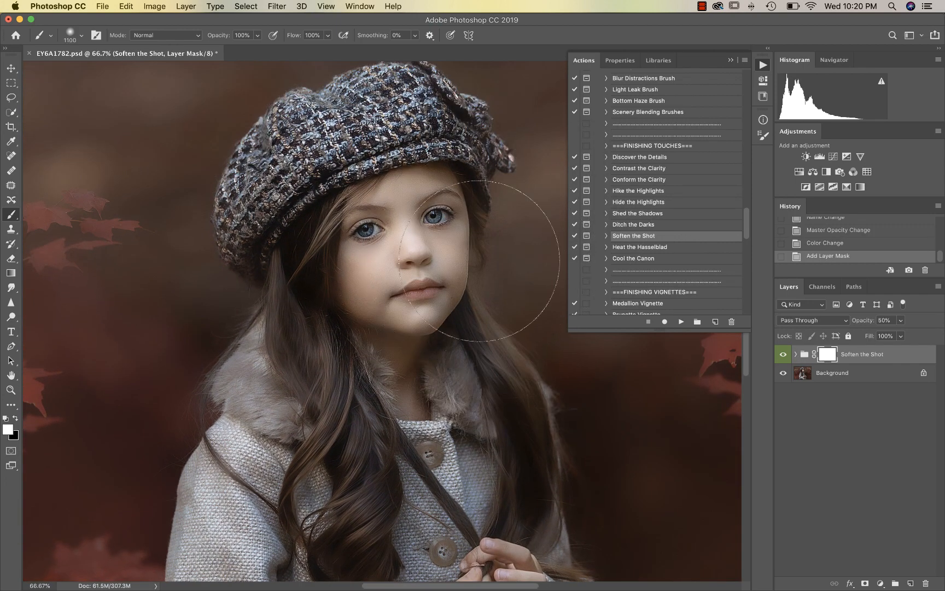
key(x)
key(bracketright)
drag(447, 212, 437, 214)
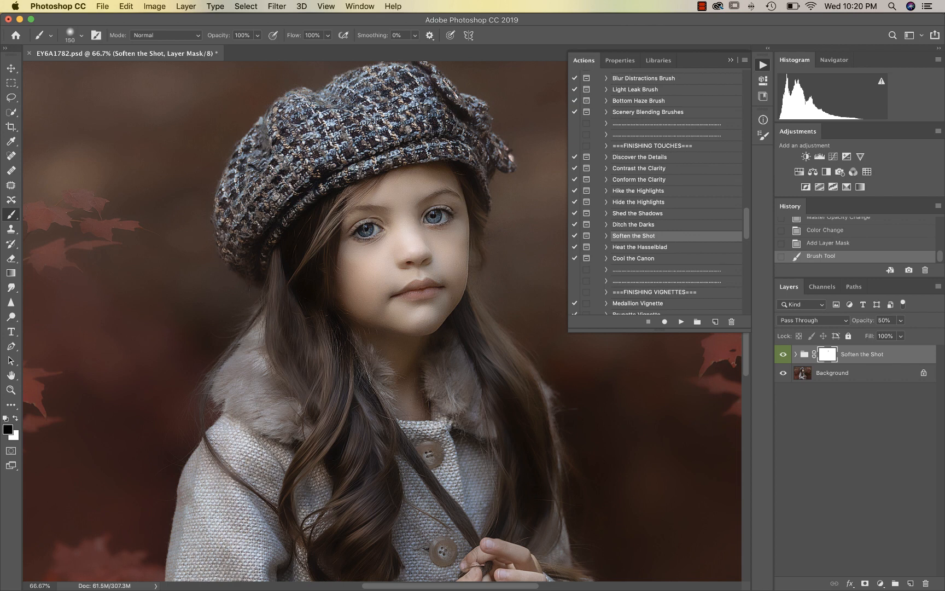
- Mask the Soften the Shot effect off the girl's eye, nose and mouth, and set the group's opacity to 32%
mouse_move(368, 227)
mouse_down()
mouse_move(356, 234)
mouse_move(363, 229)
mouse_up()
mouse_move(413, 273)
mouse_down()
mouse_move(425, 252)
mouse_move(409, 225)
mouse_up()
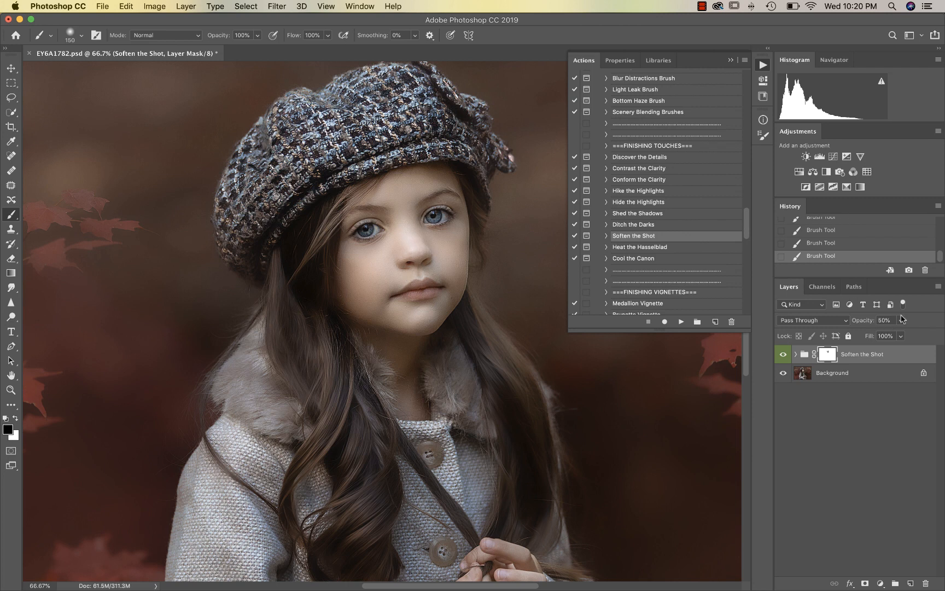
click(901, 320)
drag(901, 333, 893, 335)
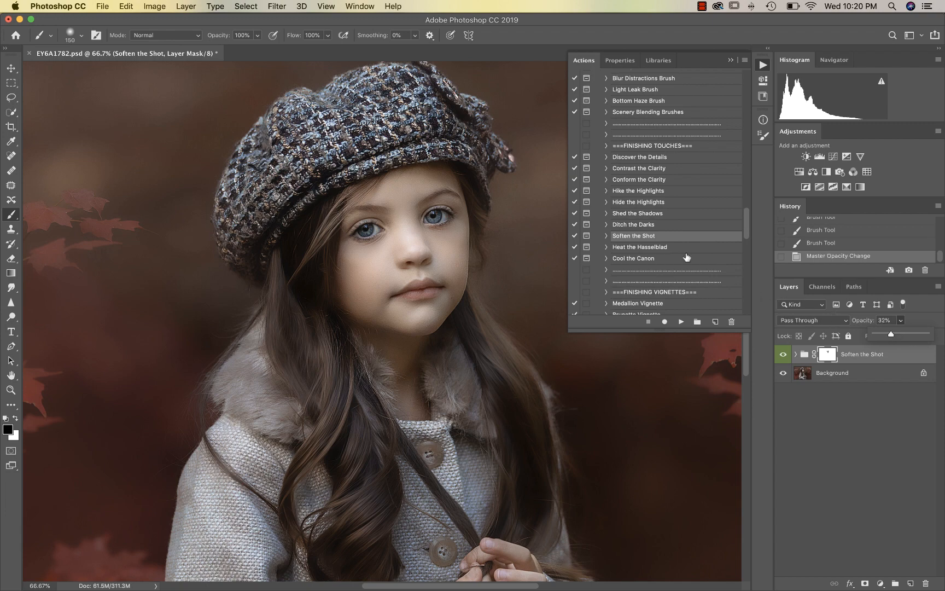
- Flatten the image and run the Heat the Hasselblad action, letting it proceed
key(super+minus)
key(super+minus)
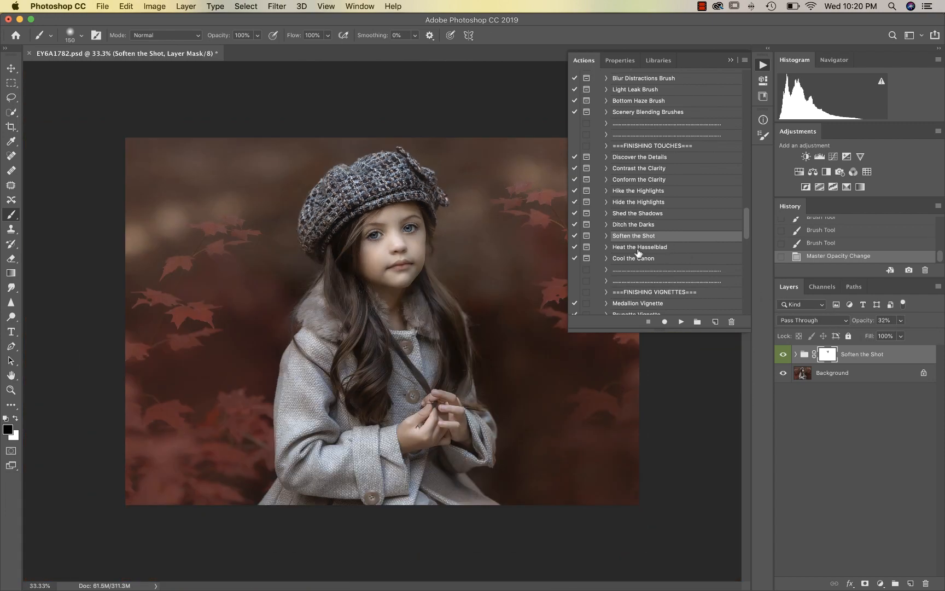
key(super+shift+e)
click(638, 250)
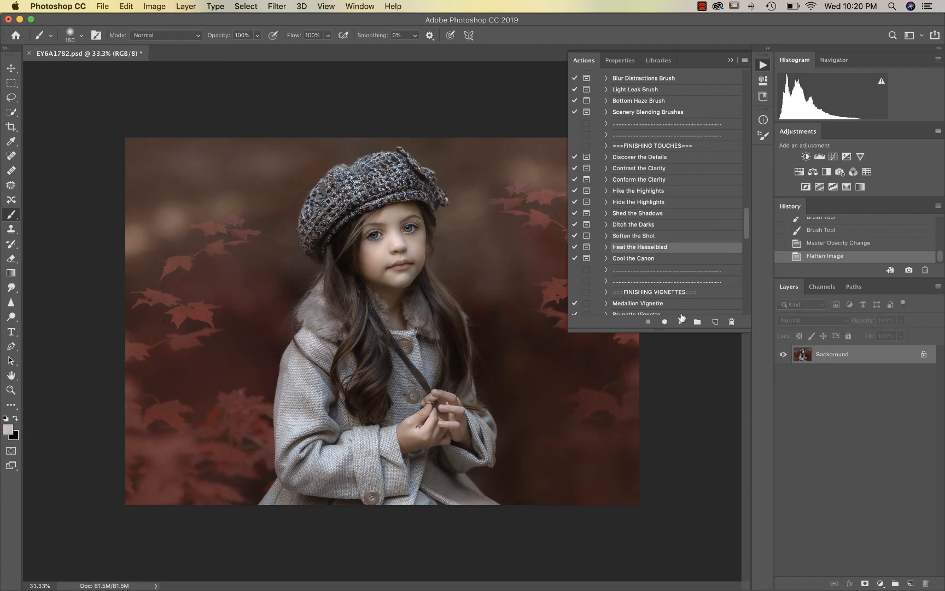
click(681, 324)
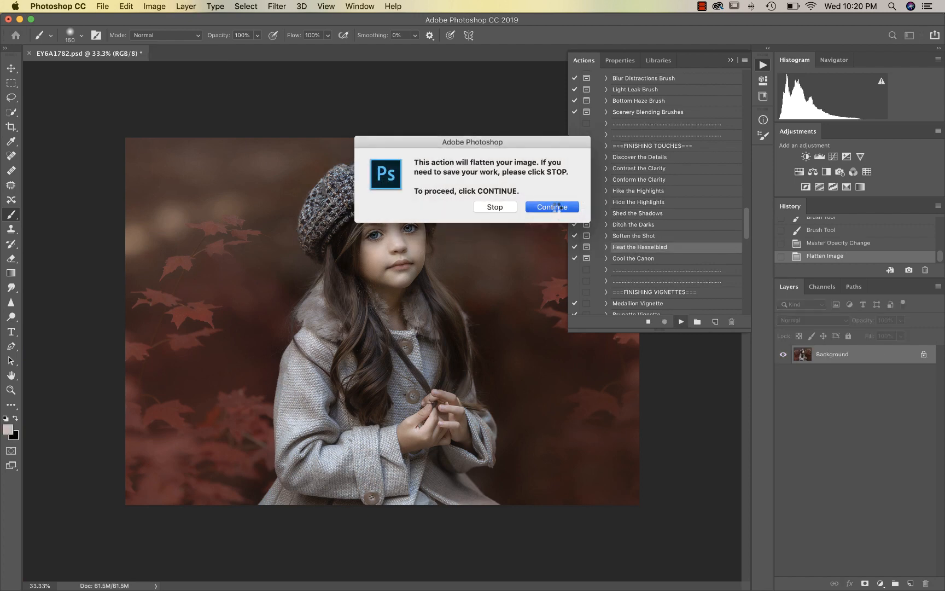
click(553, 206)
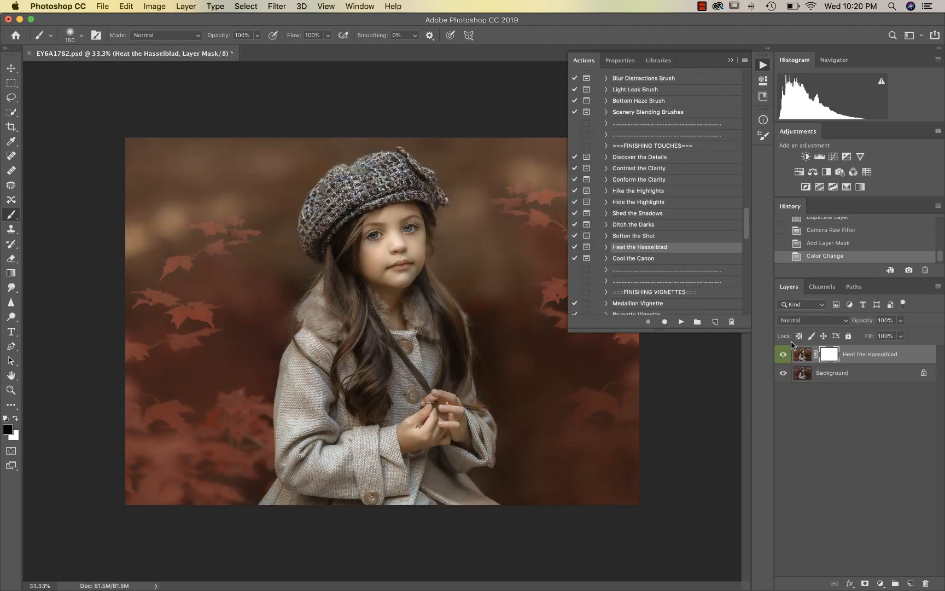
- Set the Heat the Hasselblad layer's opacity to 15% and flatten the image
click(901, 321)
click(859, 335)
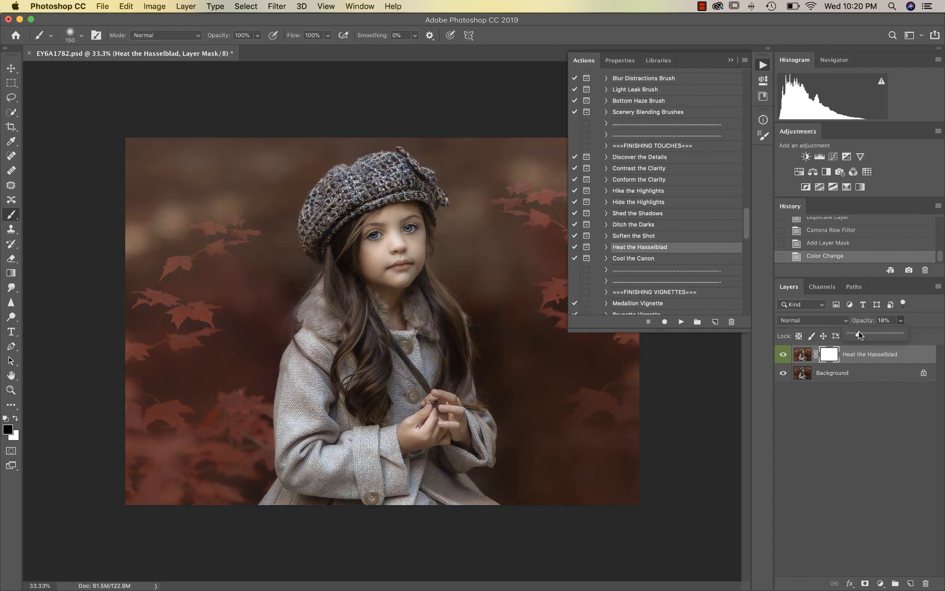
drag(859, 335, 857, 335)
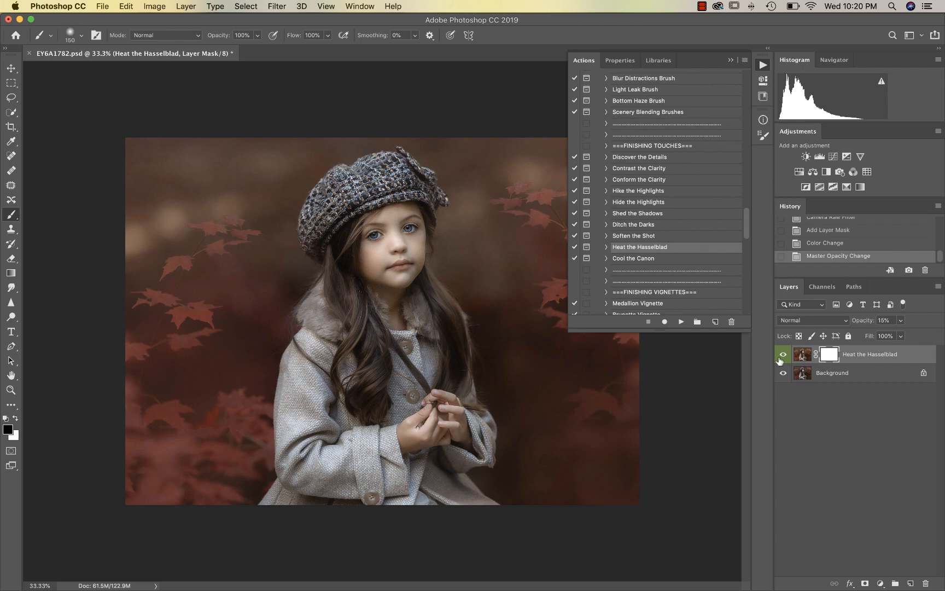
scroll(673, 263, down, 3)
scroll(673, 263, down, 4)
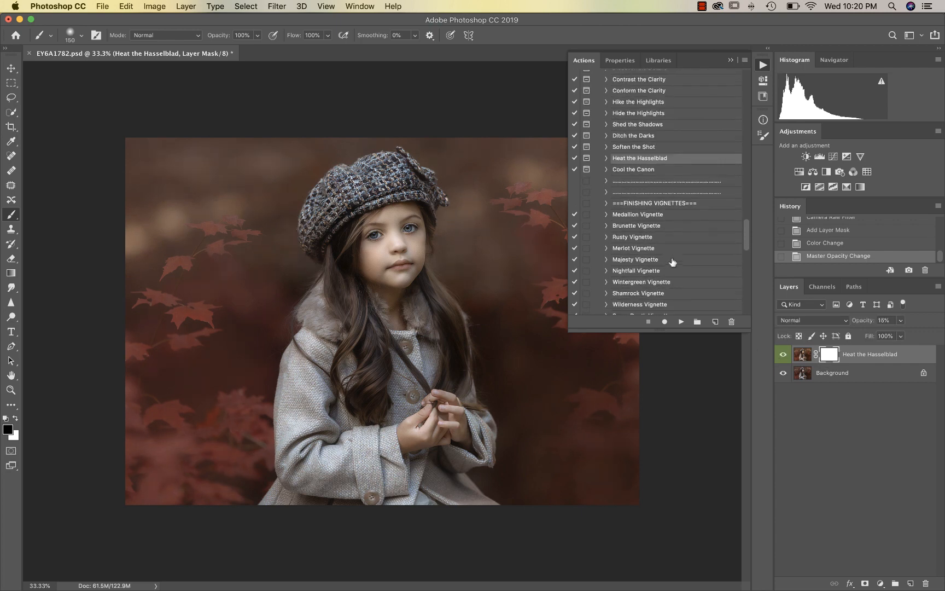
key(super+shift+f)
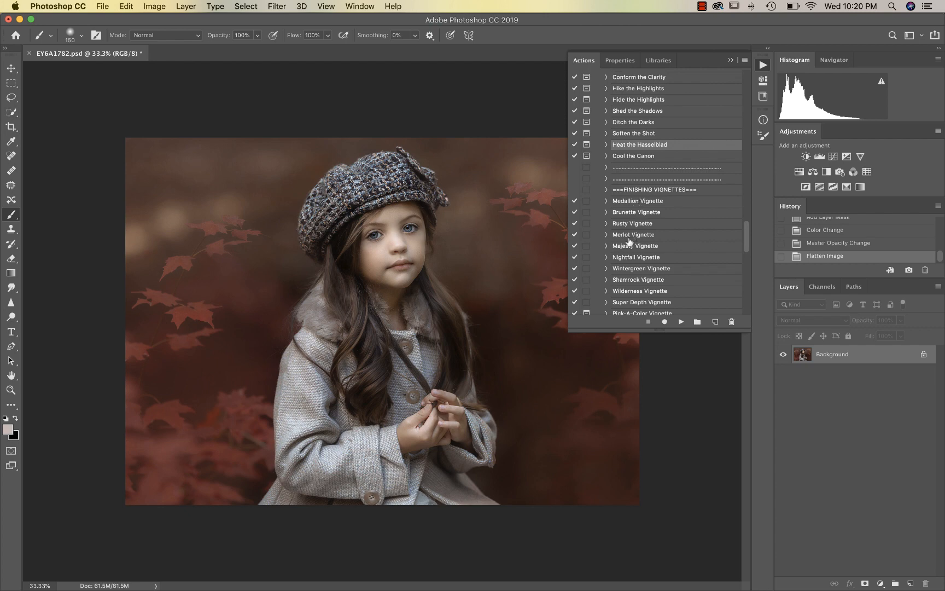
- Run the Rusty Vignette action and set its layer's opacity to 20%
click(637, 224)
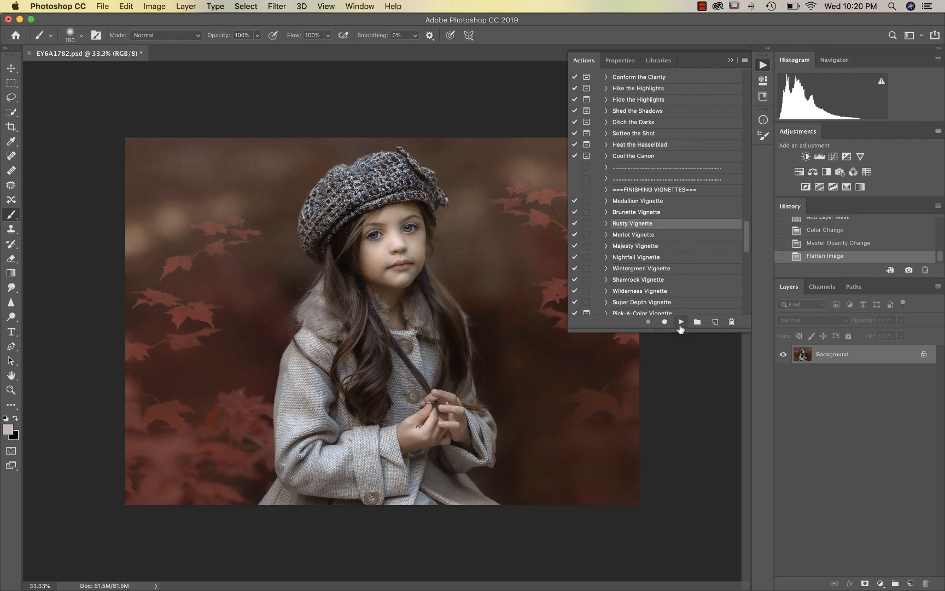
click(681, 321)
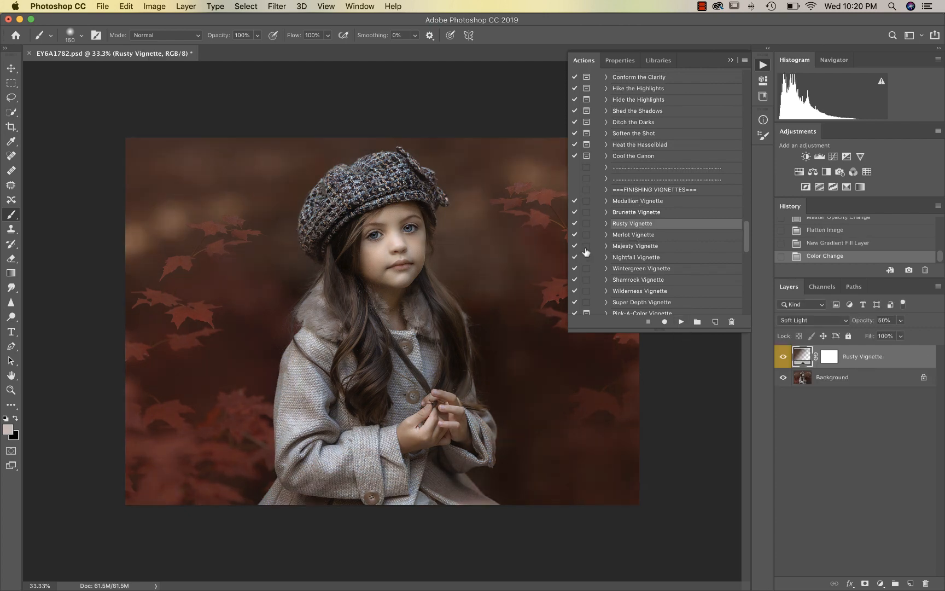
click(900, 320)
drag(901, 334, 886, 336)
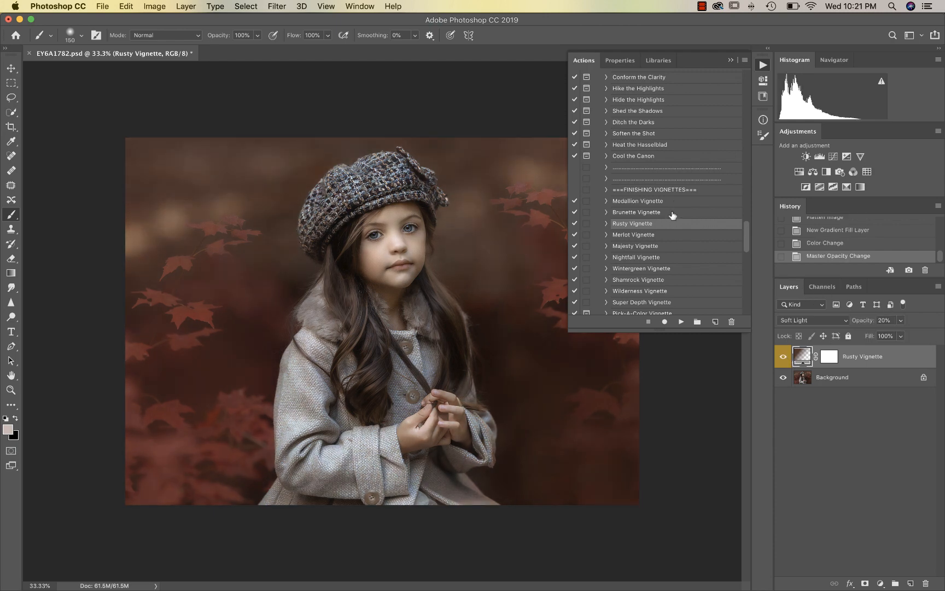
- Run the Romanticism {pure clean} finishing tone action, letting it flatten the image
scroll(668, 227, down, 6)
scroll(641, 270, down, 1)
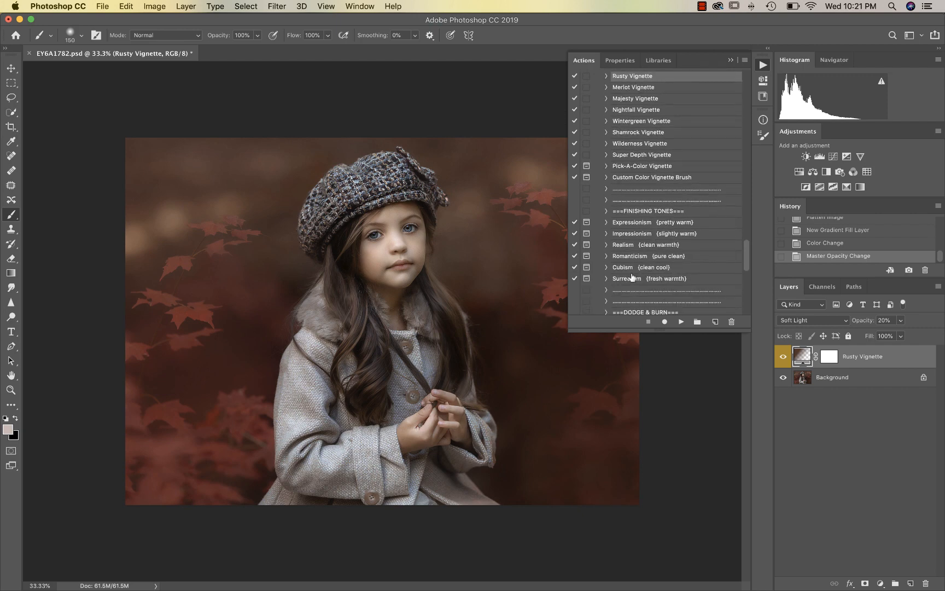
click(643, 257)
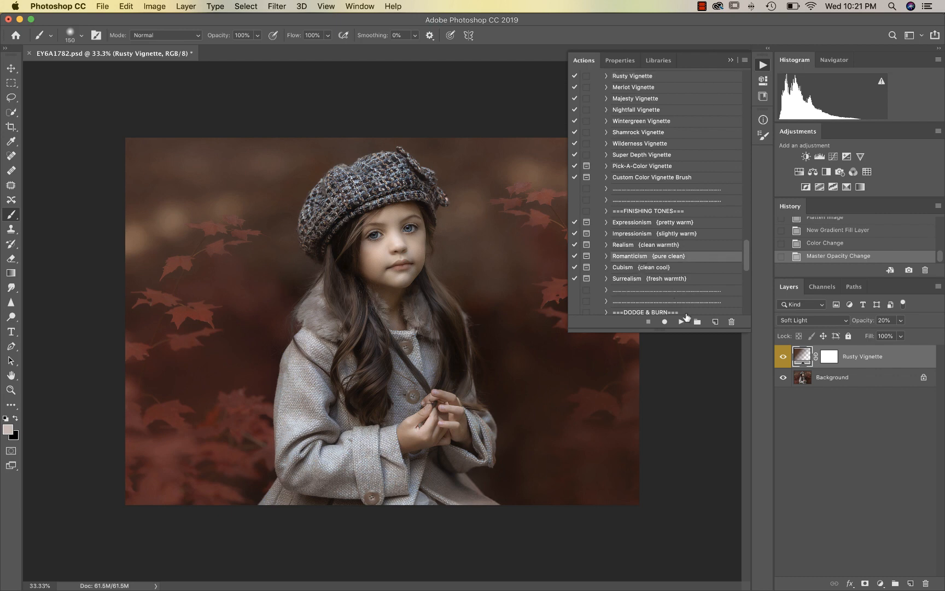
click(683, 320)
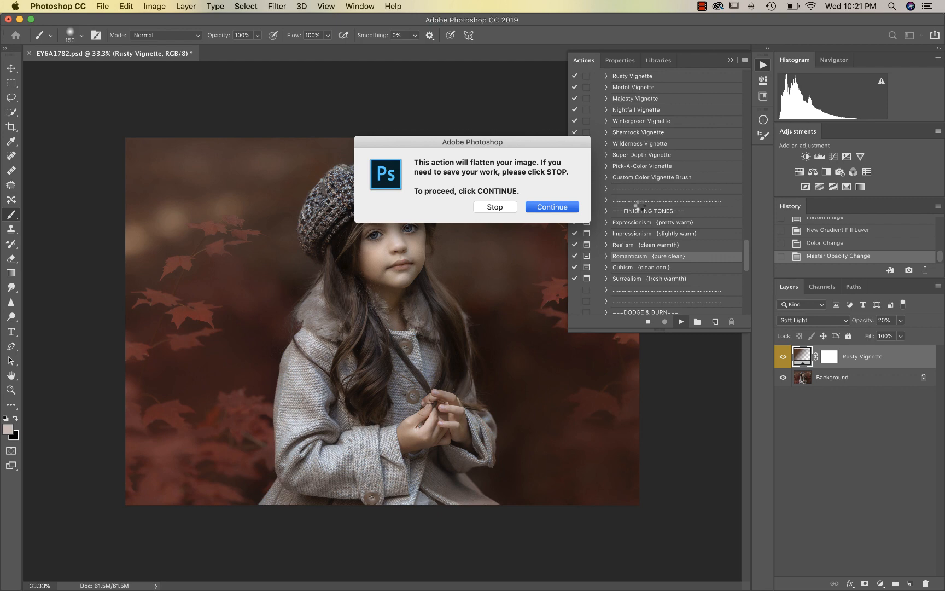
key(Return)
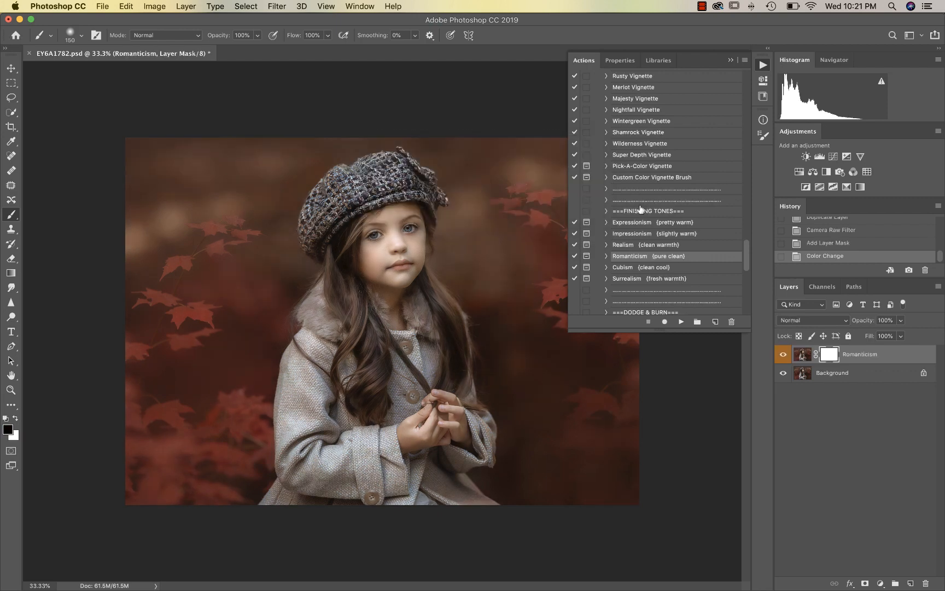
- Set the Romanticism layer's opacity to 37% and flatten the image
click(900, 320)
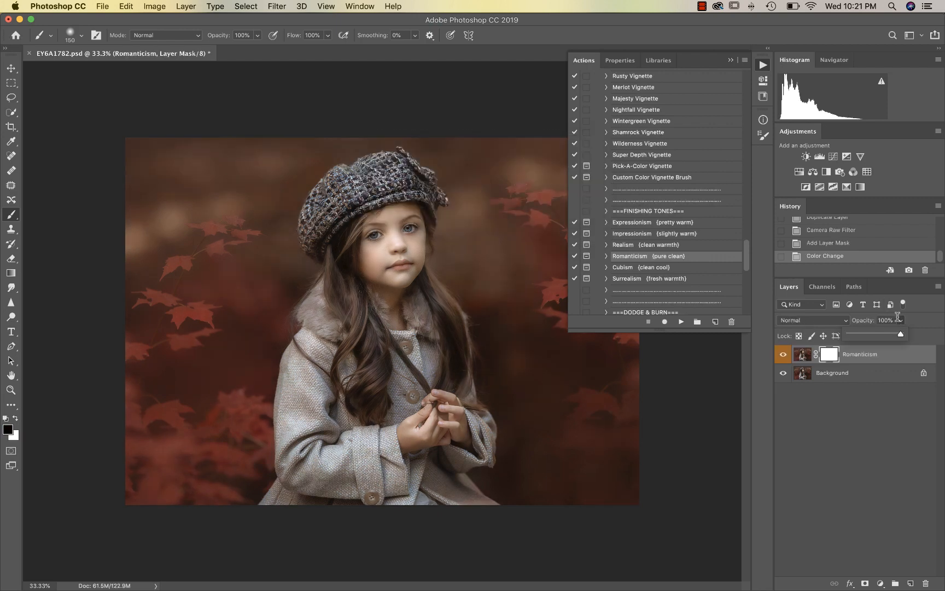
click(869, 334)
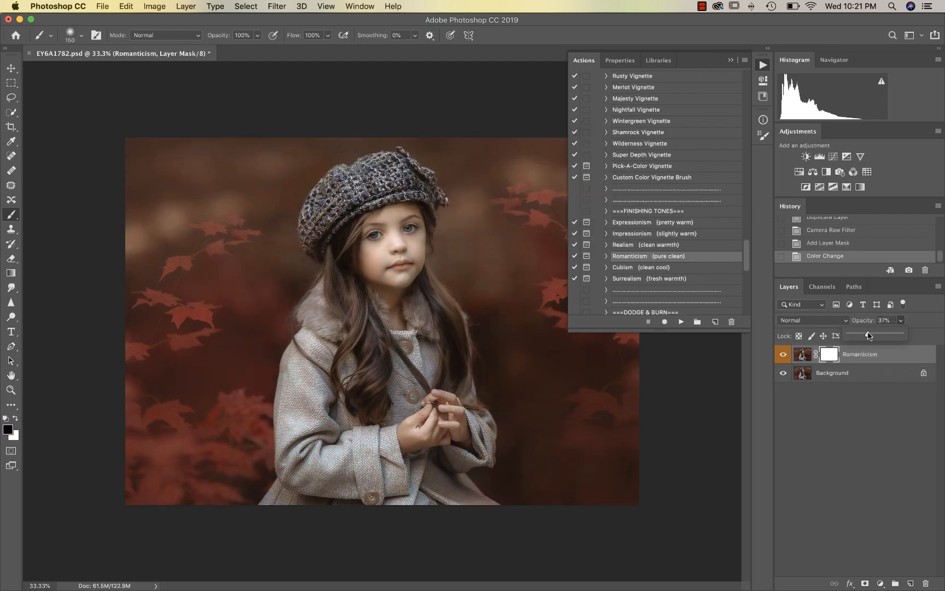
click(782, 355)
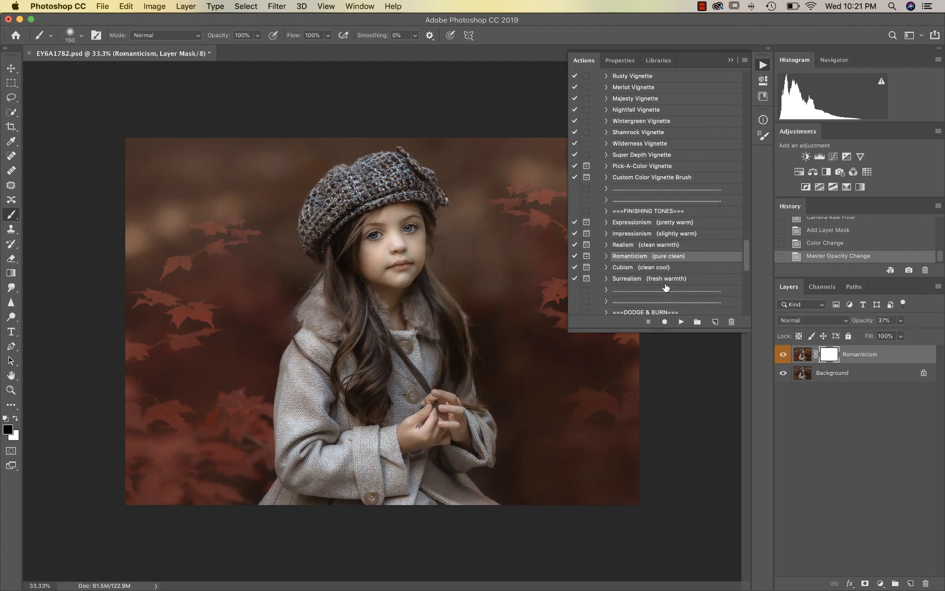
scroll(664, 284, down, 5)
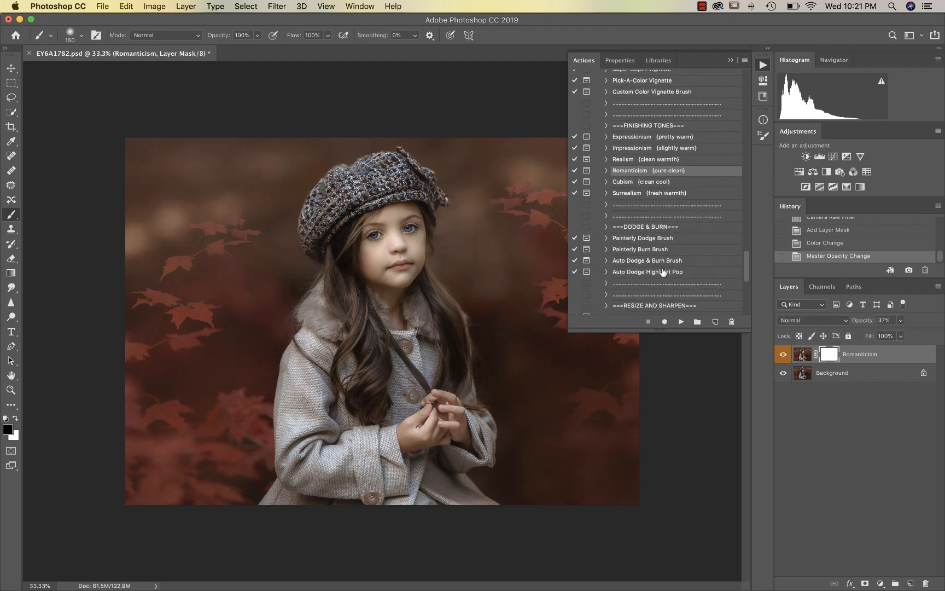
key(super+shift+e)
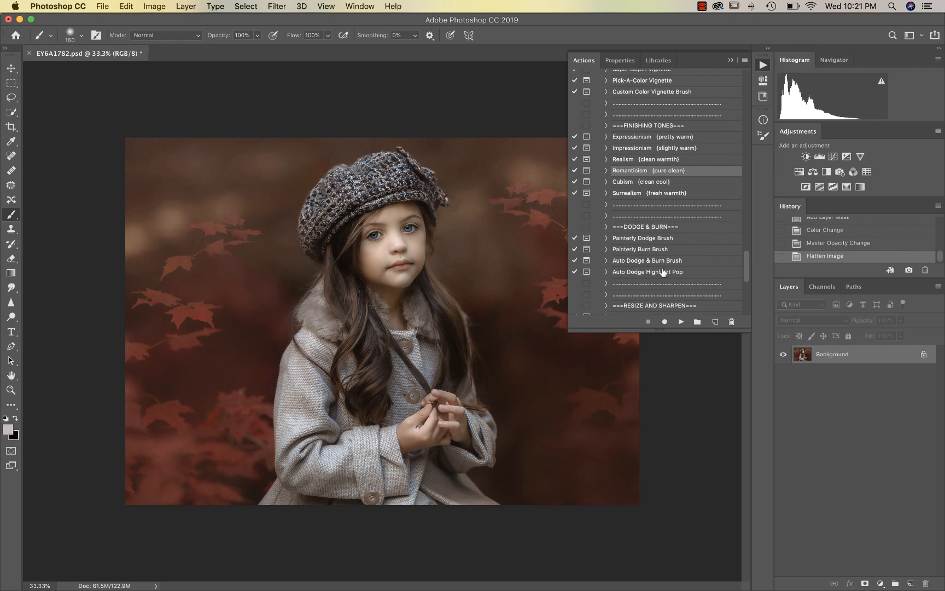
- Run the Painterly Dodge Brush action and accept its prompts to start dodging
scroll(660, 257, down, 1)
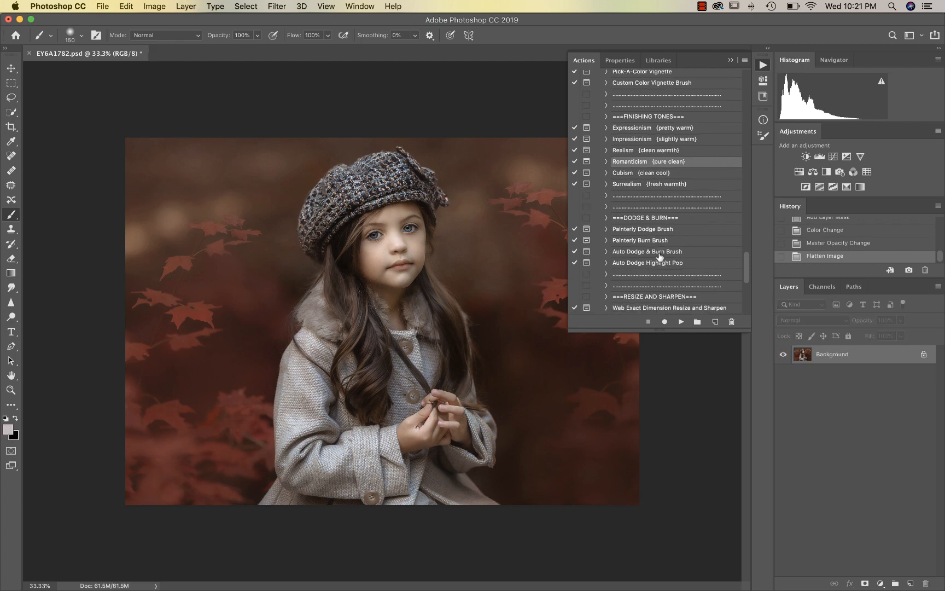
click(656, 230)
click(681, 321)
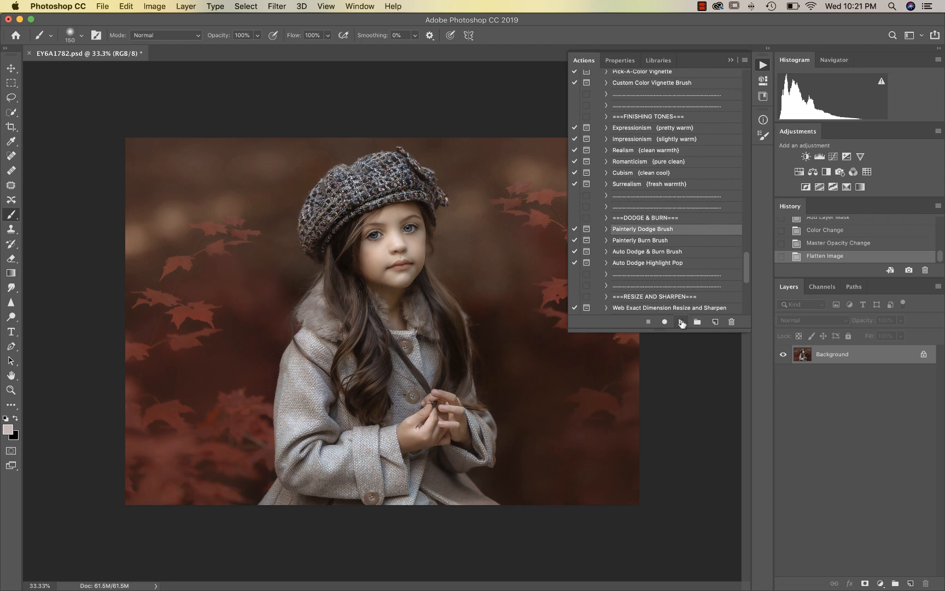
click(551, 207)
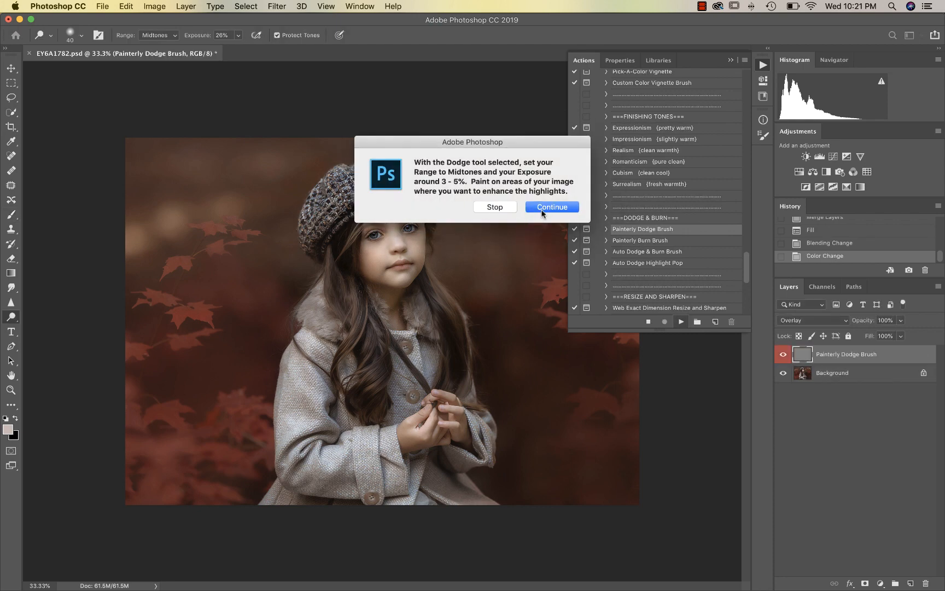
click(545, 208)
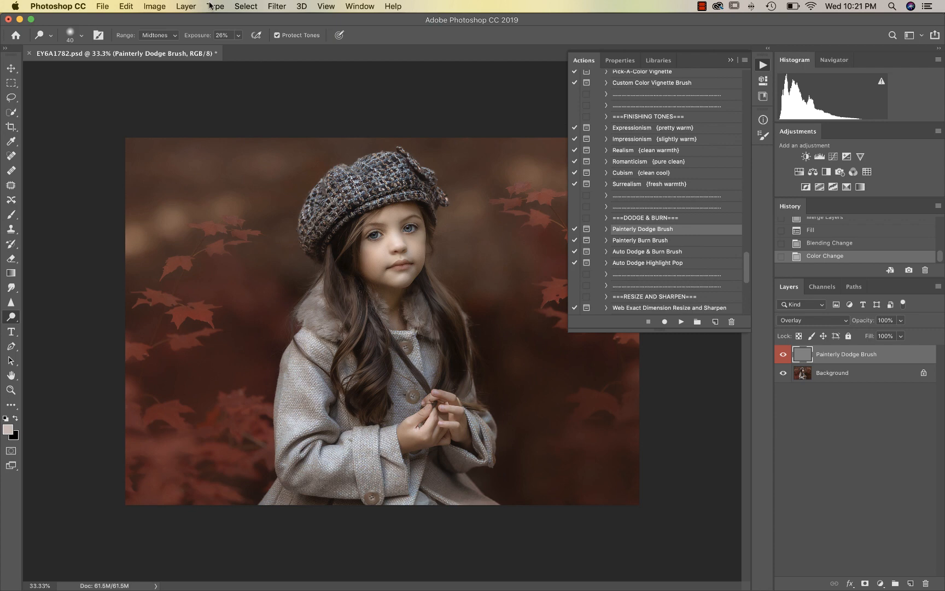
- Enlarge the Dodge brush and brighten the girl's forehead at 26% exposure with the Midtones range
key(super+plus)
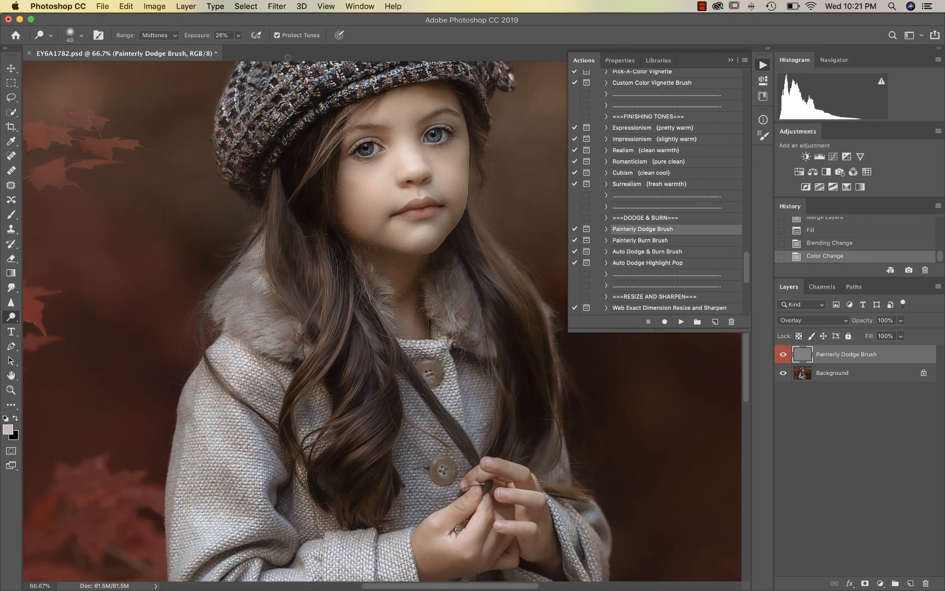
key(super+plus)
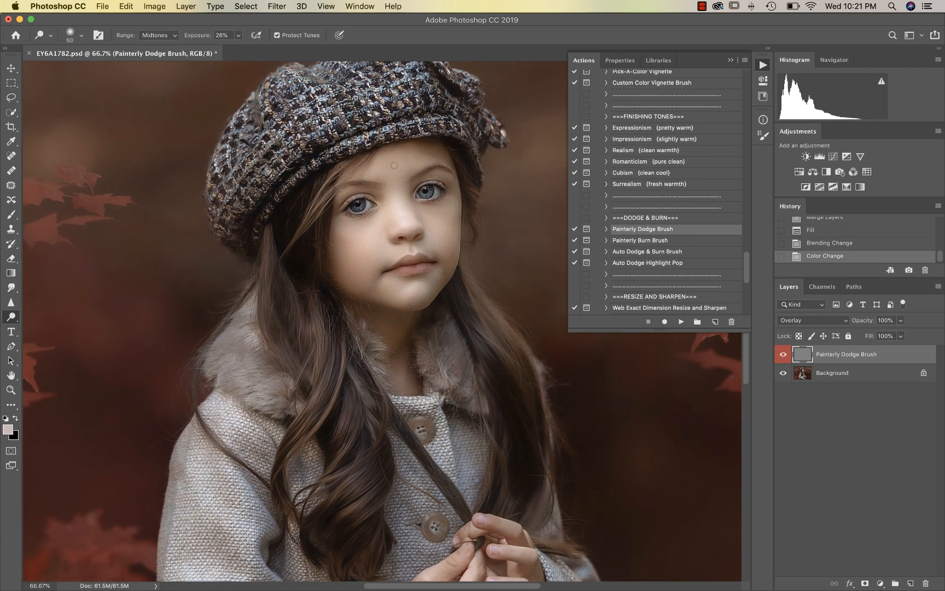
key(bracketright)
key(bracketright)
key(bracketright)
key(bracketright)
key(bracketright)
key(bracketright)
key(bracketright)
key(bracketright)
drag(393, 166, 411, 161)
- Reduce the Dodge brush to 80 px or less and brighten the nose and the area just above the lips
key(bracketleft)
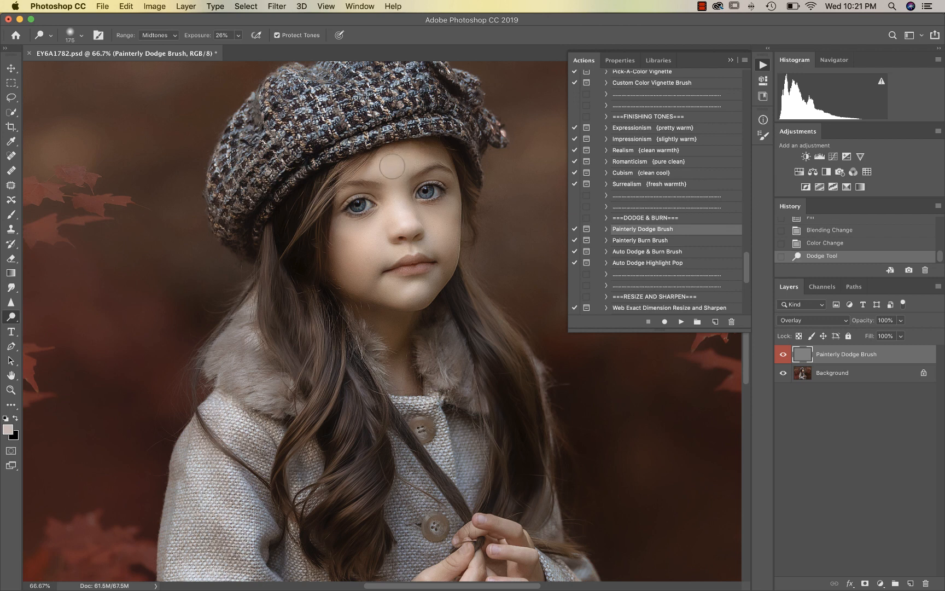
key(bracketleft)
key(bracketleft)
key(bracketleft)
drag(403, 207, 409, 229)
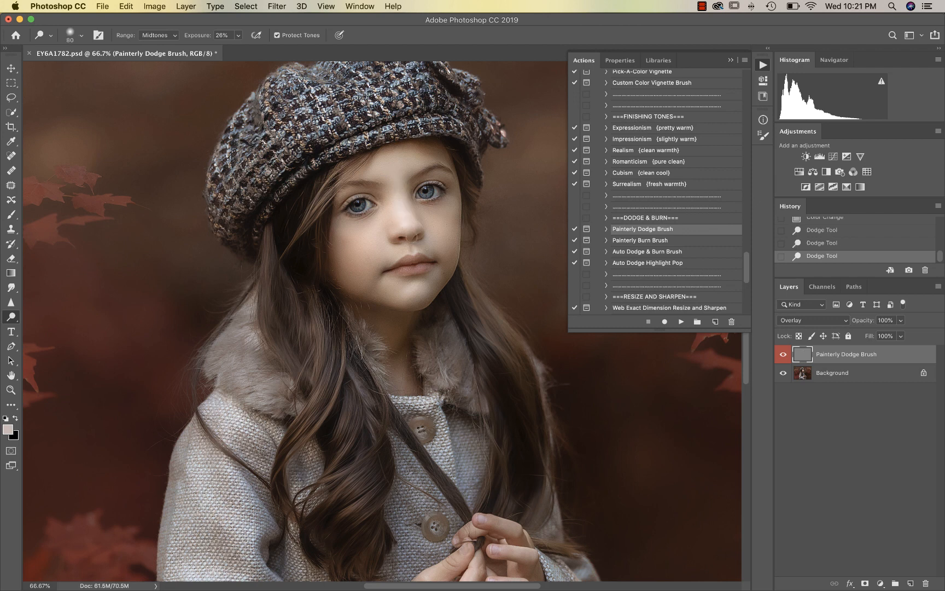
key(bracketleft)
click(408, 247)
drag(417, 250, 415, 241)
- Enlarge the Dodge brush to 175 px and brighten the girl's cheek beside the nose
key(bracketright)
key(bracketright)
key(bracketright)
key(bracketright)
key(bracketright)
key(bracketright)
key(bracketright)
key(bracketleft)
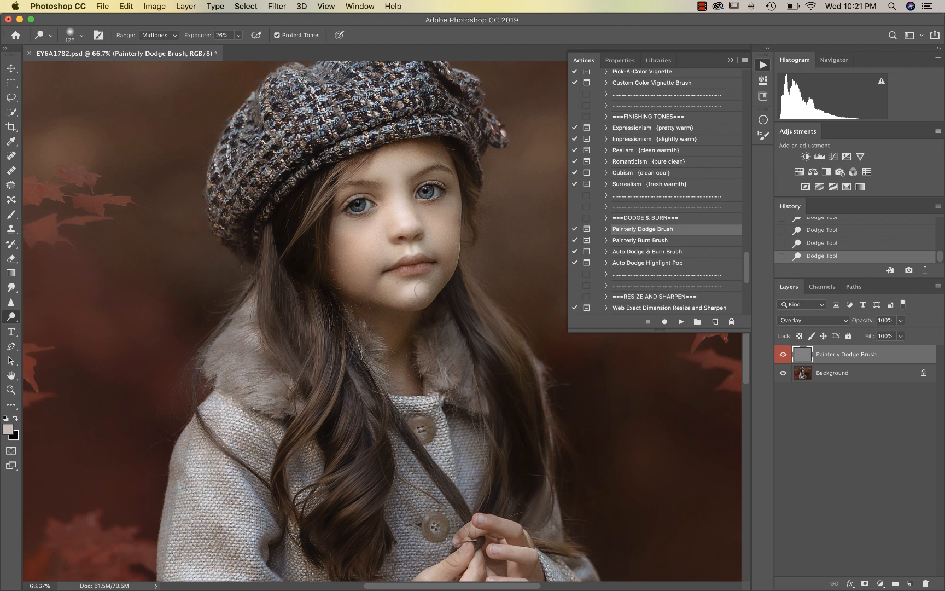
key(bracketright)
key(bracketright)
key(bracketright)
mouse_move(384, 222)
mouse_down()
mouse_move(350, 232)
mouse_move(357, 254)
mouse_up()
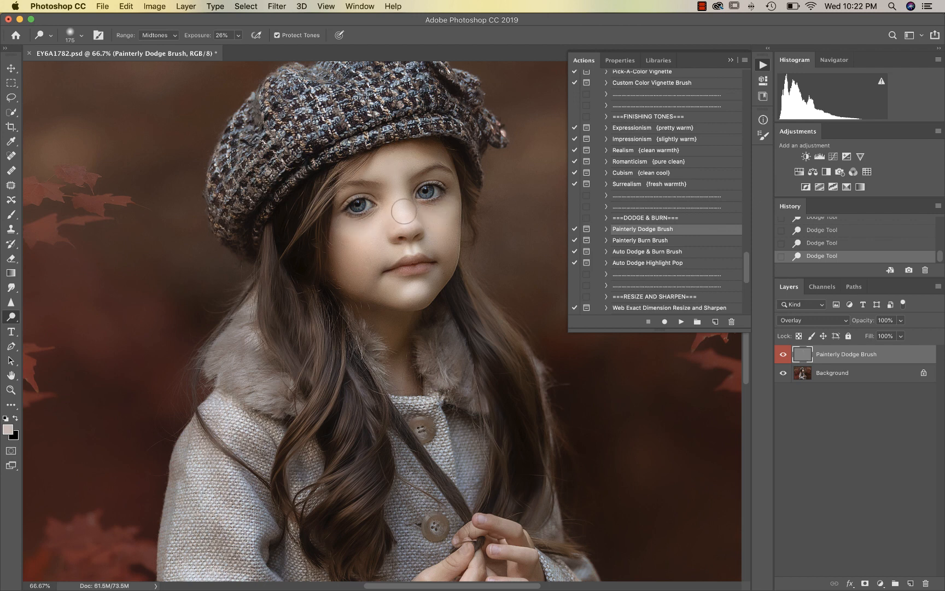
- Reduce the Dodge brush to 60 px, set the Painterly Dodge Brush layer's opacity to 70% and compare the image without it
key(bracketleft)
key(bracketleft)
key(bracketleft)
key(bracketleft)
key(bracketleft)
key(bracketleft)
key(bracketleft)
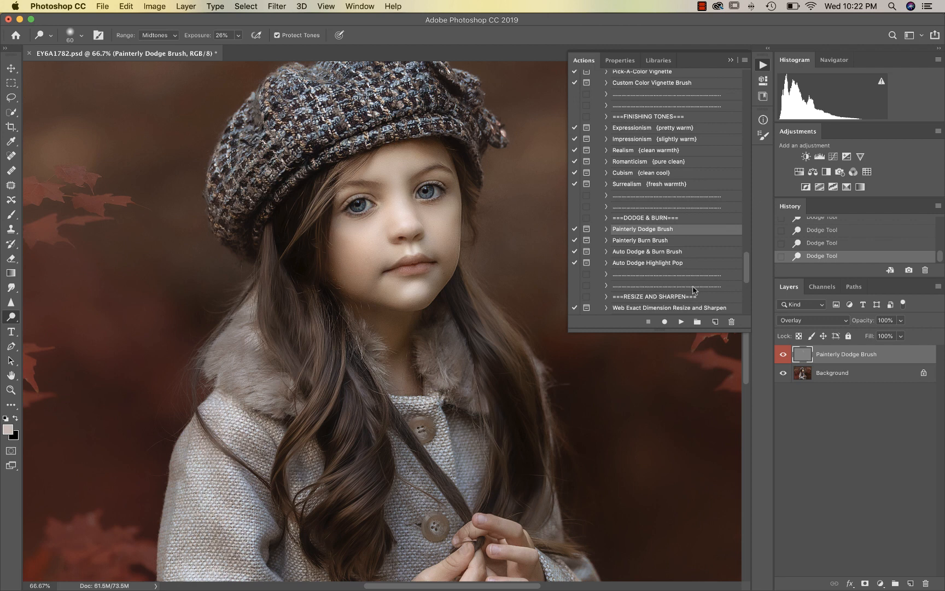
click(901, 321)
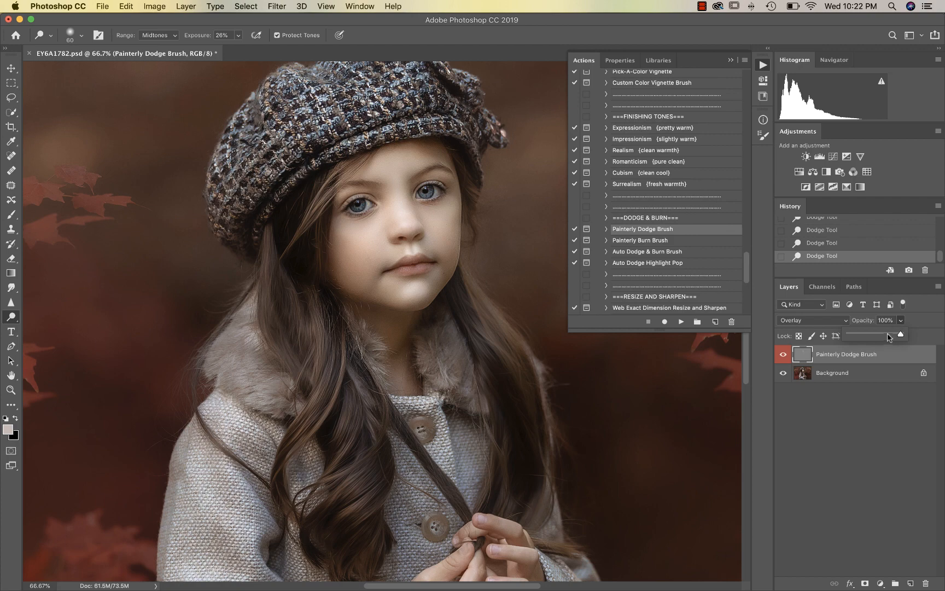
drag(900, 334, 887, 335)
click(784, 355)
click(784, 354)
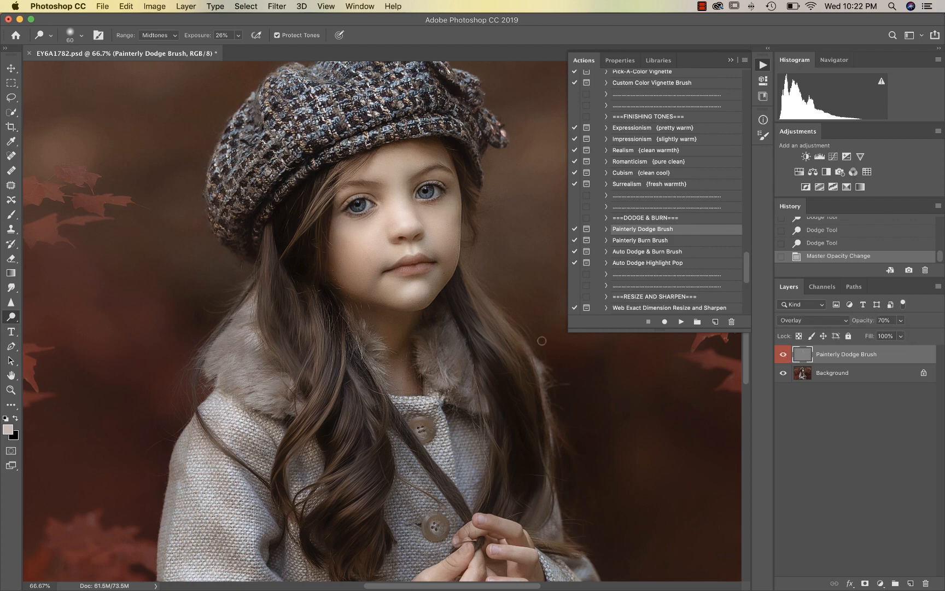
- Enlarge the Dodge brush to 100 px and brighten the backs and fingers of the girl's hands
scroll(470, 346, down, 5)
key(bracketright)
key(bracketright)
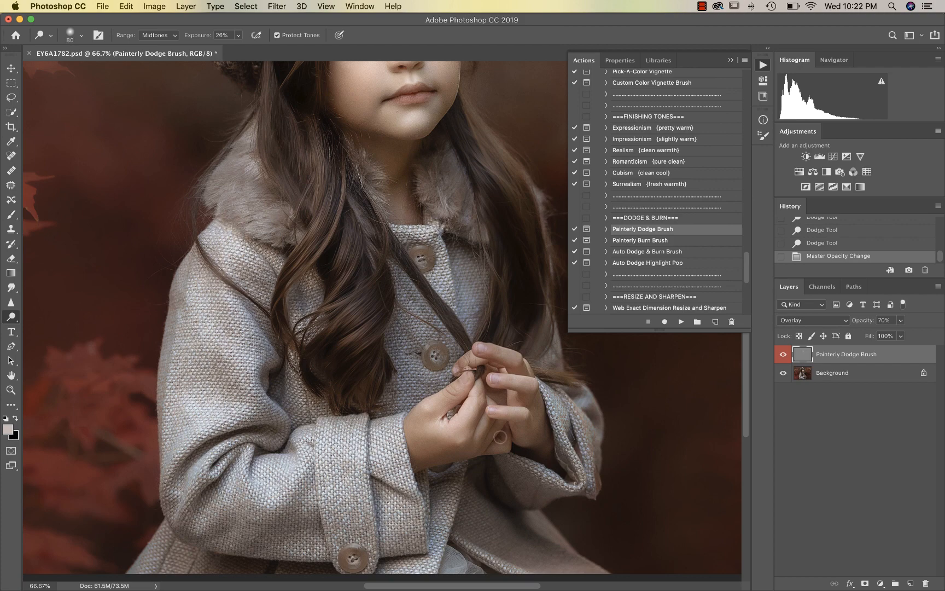
key(bracketright)
click(424, 413)
click(464, 445)
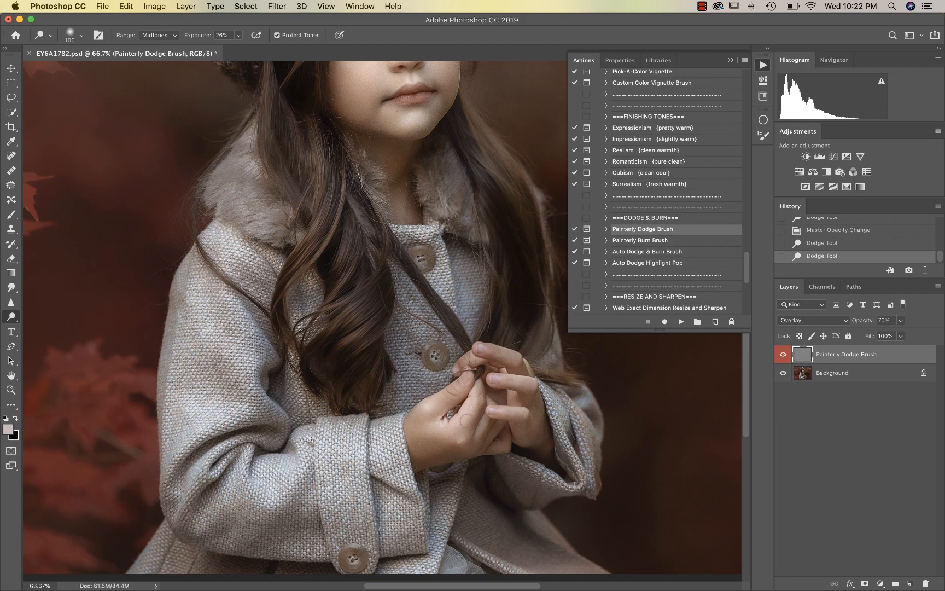
click(464, 417)
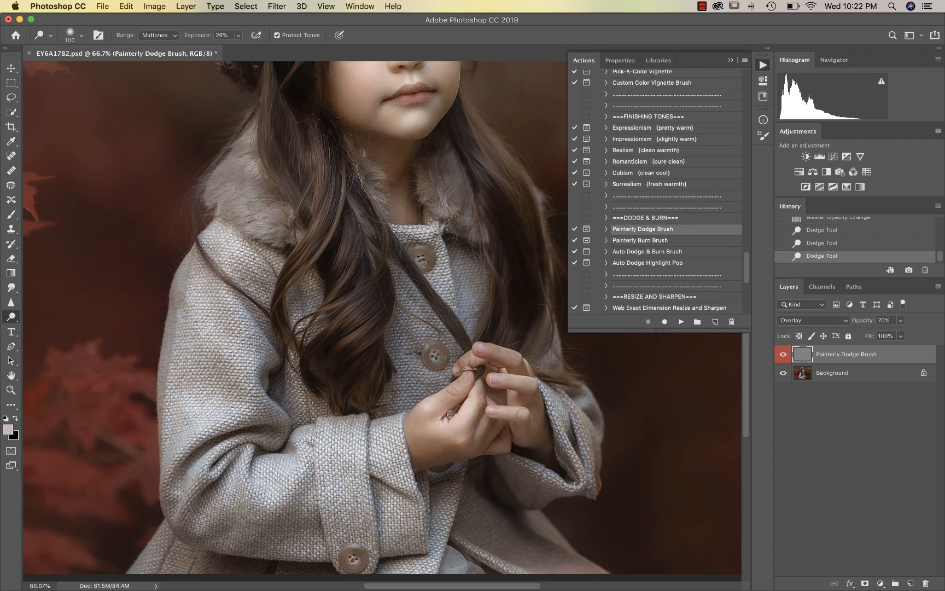
click(522, 414)
- Flatten the image and play the Painterly Burn Brush action, continuing through its messages
scroll(598, 280, down, 1)
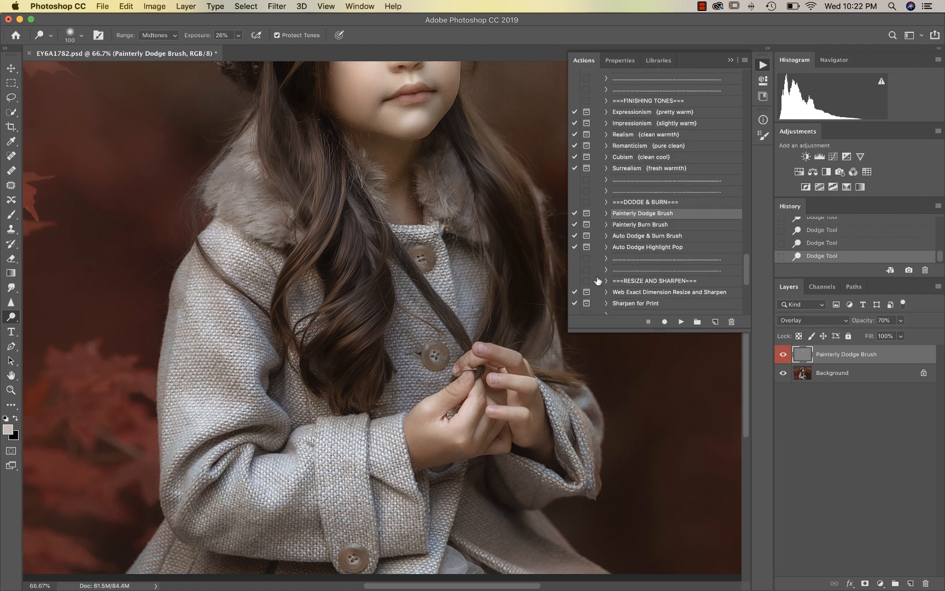
key(super+shift+e)
click(637, 225)
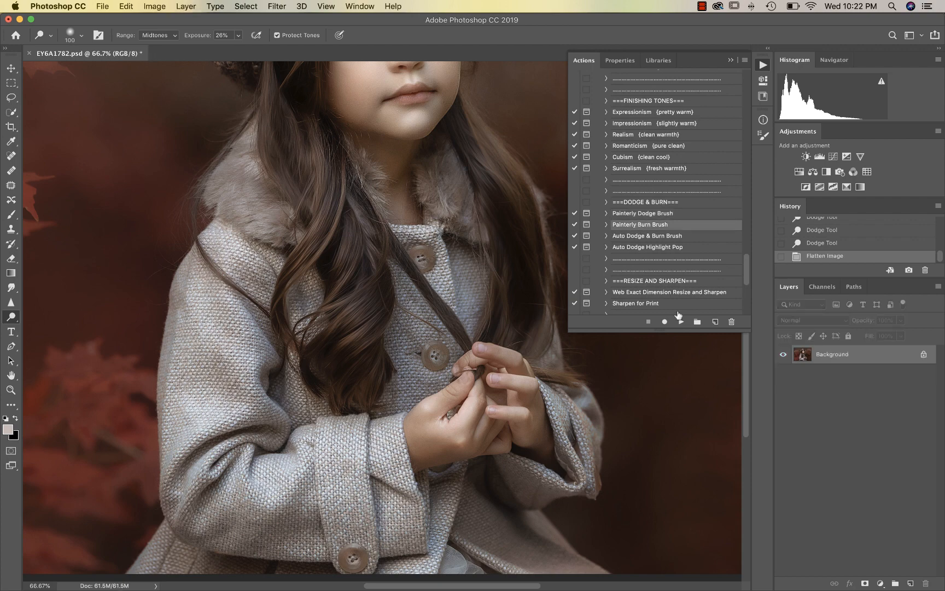
click(681, 321)
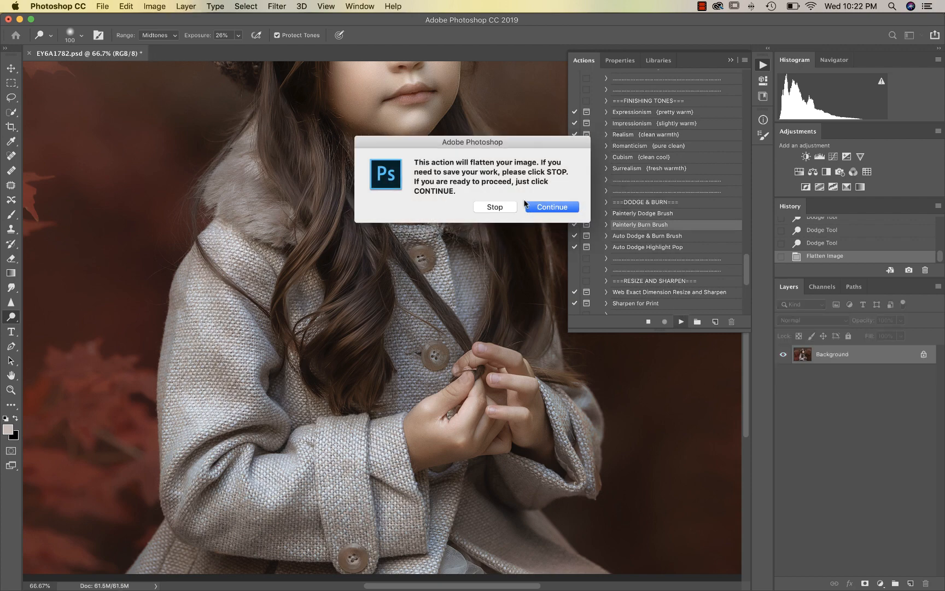
click(530, 208)
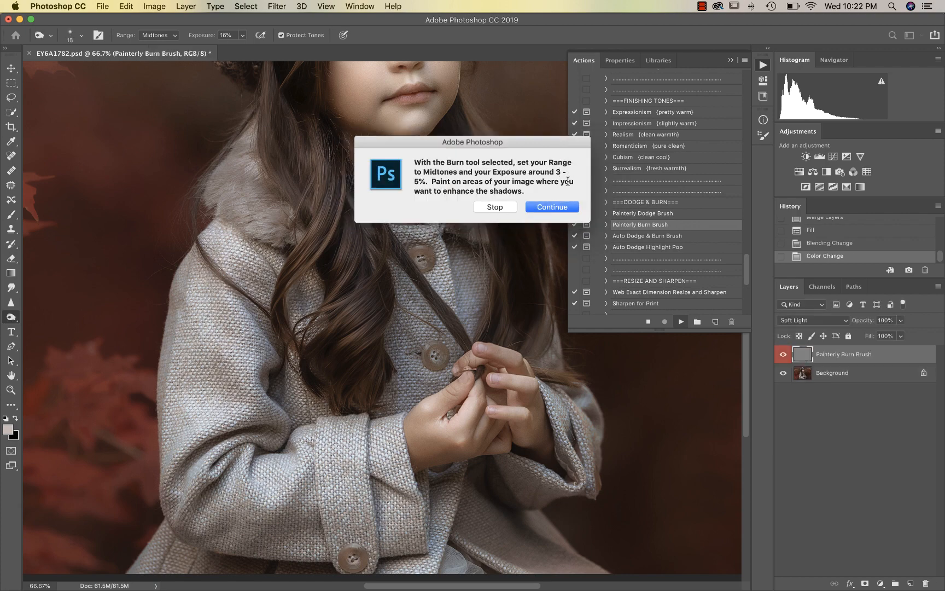
click(563, 206)
- Enlarge the Burn brush to 35 px and darken the shadows between nose and lips and below the lower lip at 16% exposure
scroll(382, 321, up, 5)
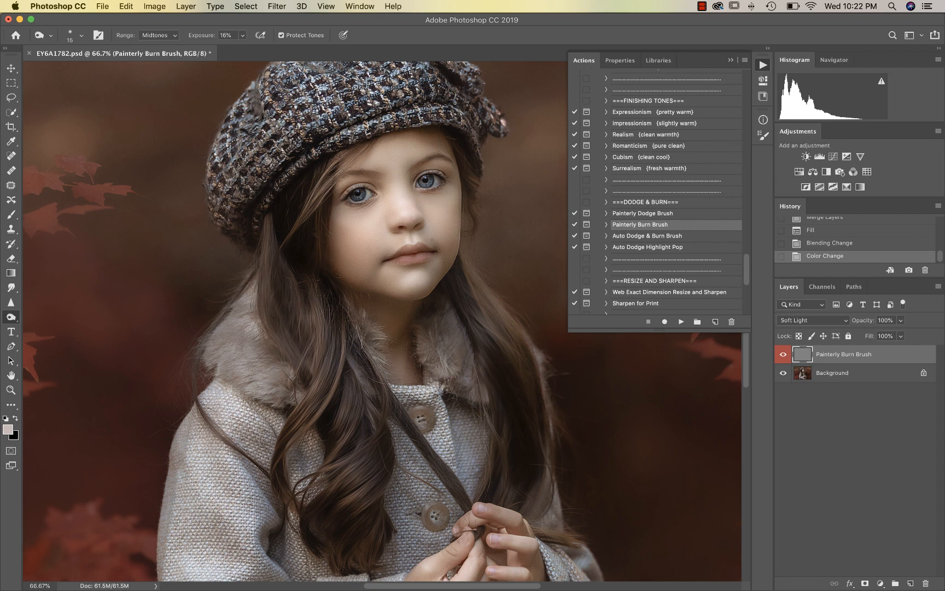
key(bracketright)
key(bracketright)
key(bracketright)
click(413, 241)
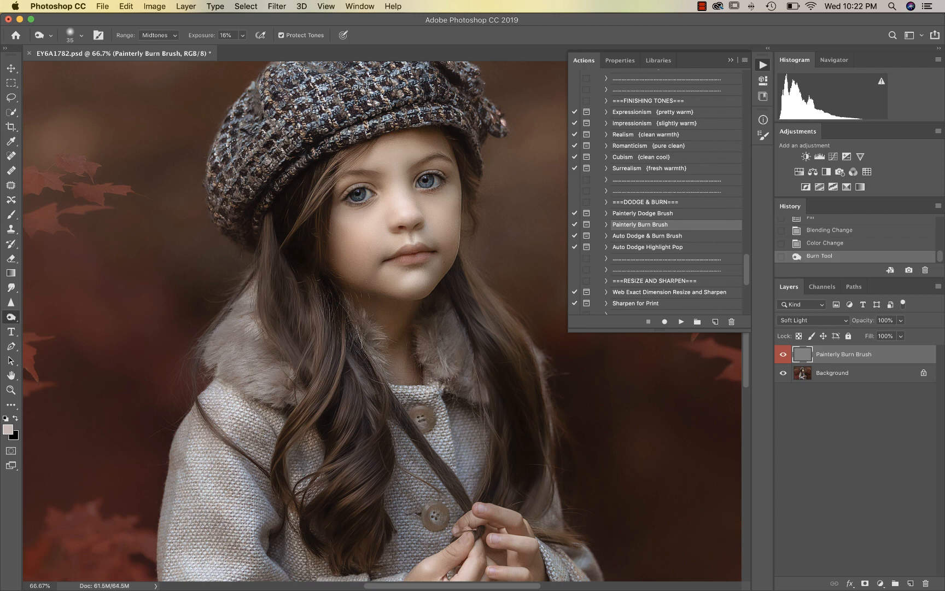
click(411, 272)
click(427, 261)
- Reduce the Burn brush and darken the shadow at the corner of the girl's mouth
key(super+equal)
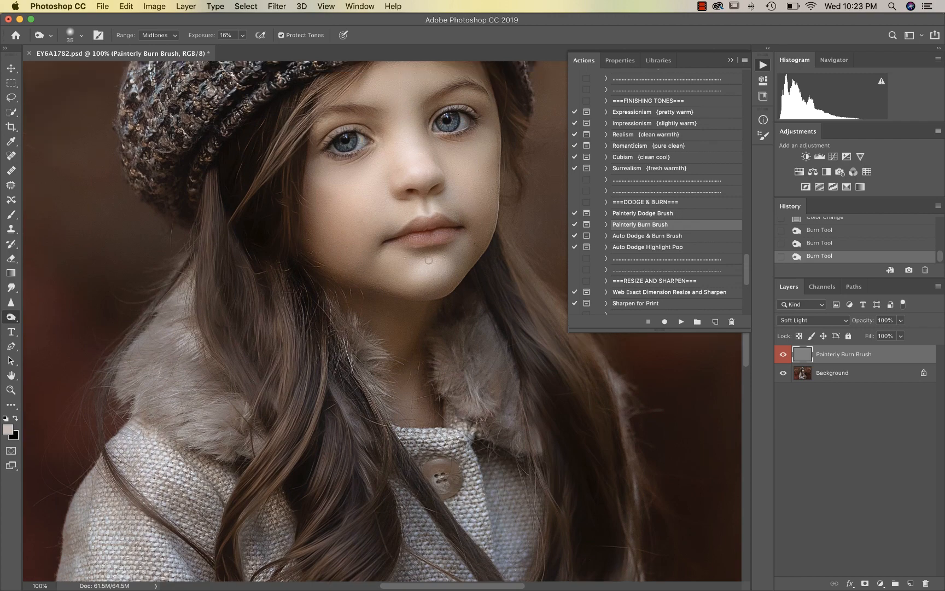
key(bracketleft)
click(470, 226)
key(bracketleft)
scroll(383, 320, up, 3)
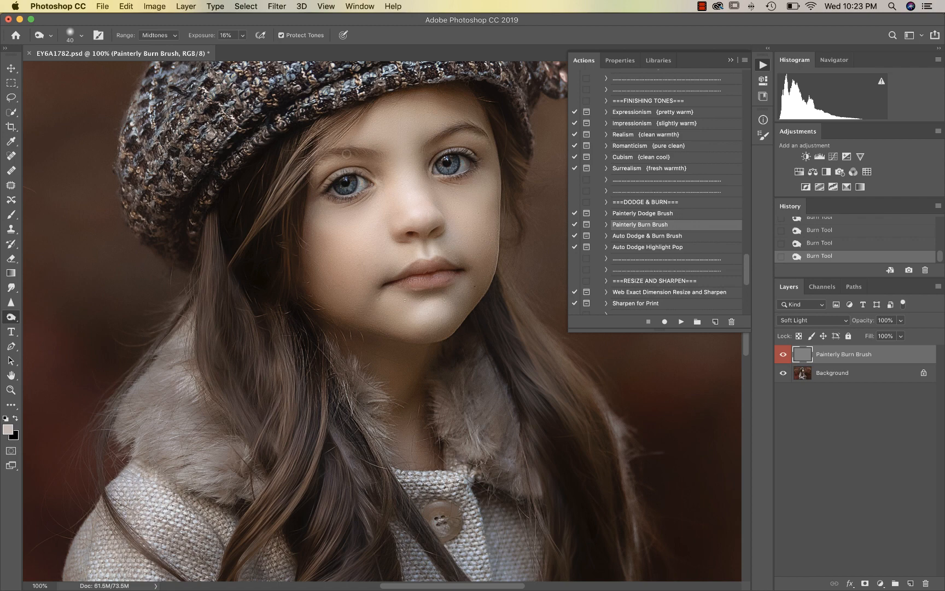
- Resize the Burn brush to 70 px and deepen the shadows on the girl's neck inside the collar
key(super+minus)
key(super+minus)
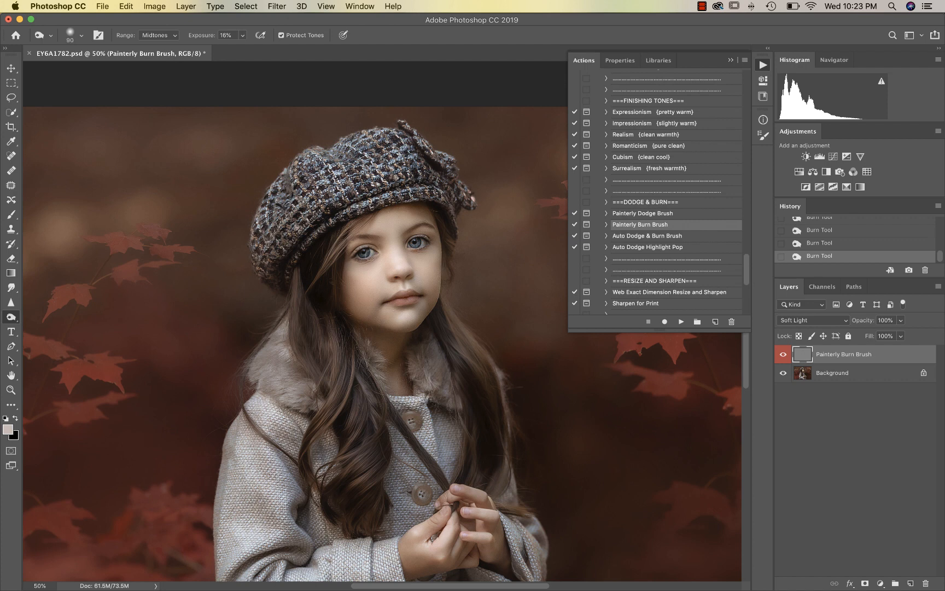
key(bracketright)
key(bracketright)
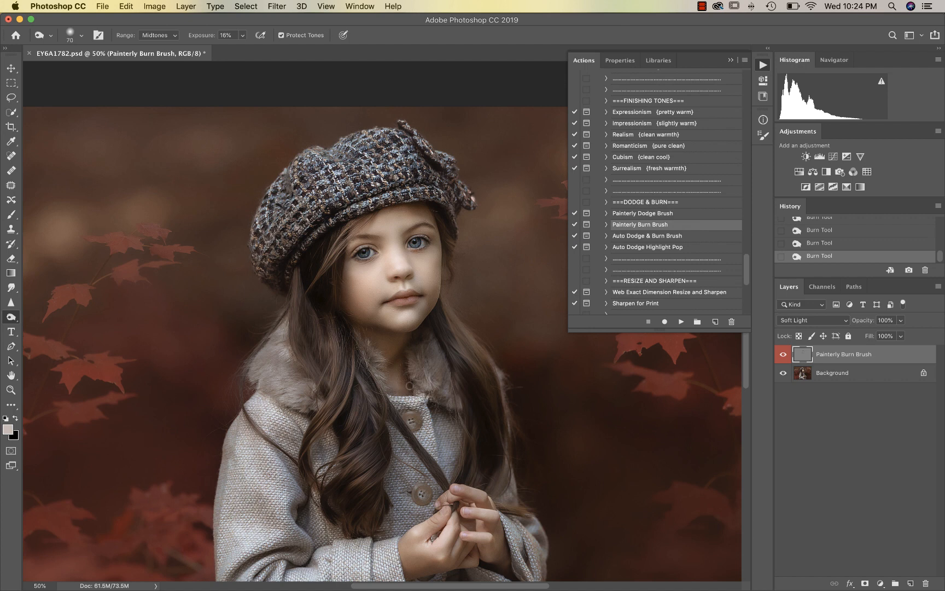
scroll(399, 432, down, 2)
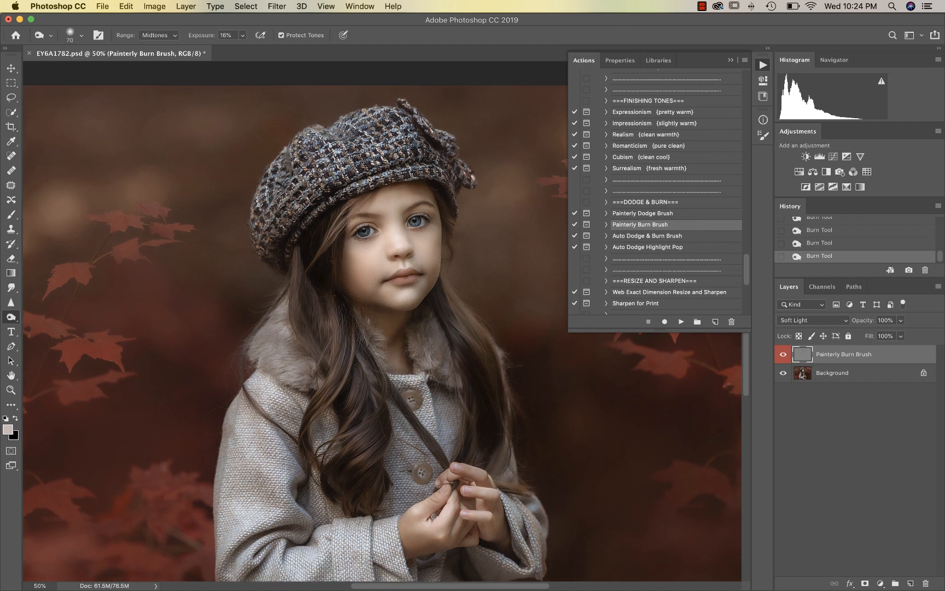
- Enlarge the Burn brush to 200 px and darken the lower edges of the coat on both sides
key(super+plus)
scroll(398, 433, down, 5)
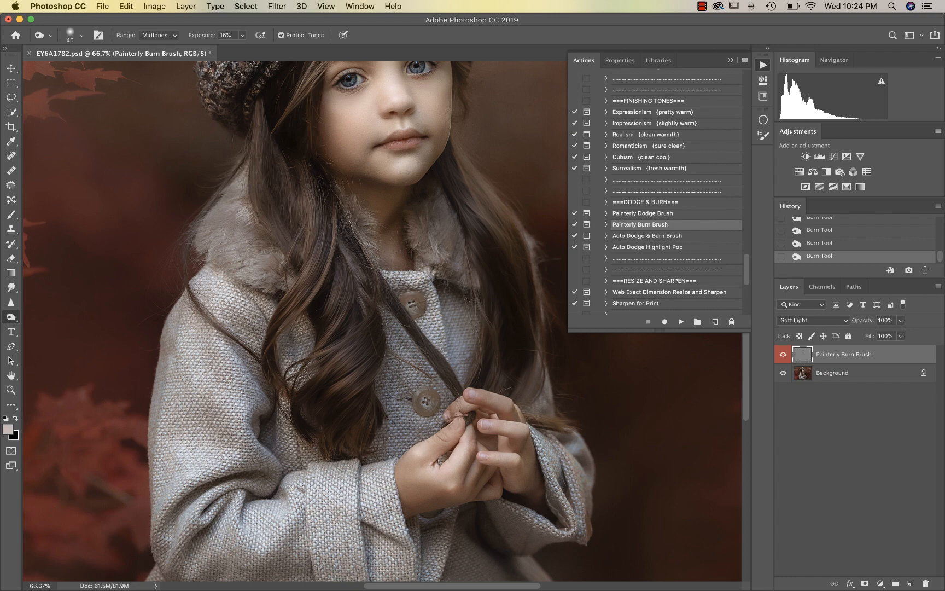
key(super+equal)
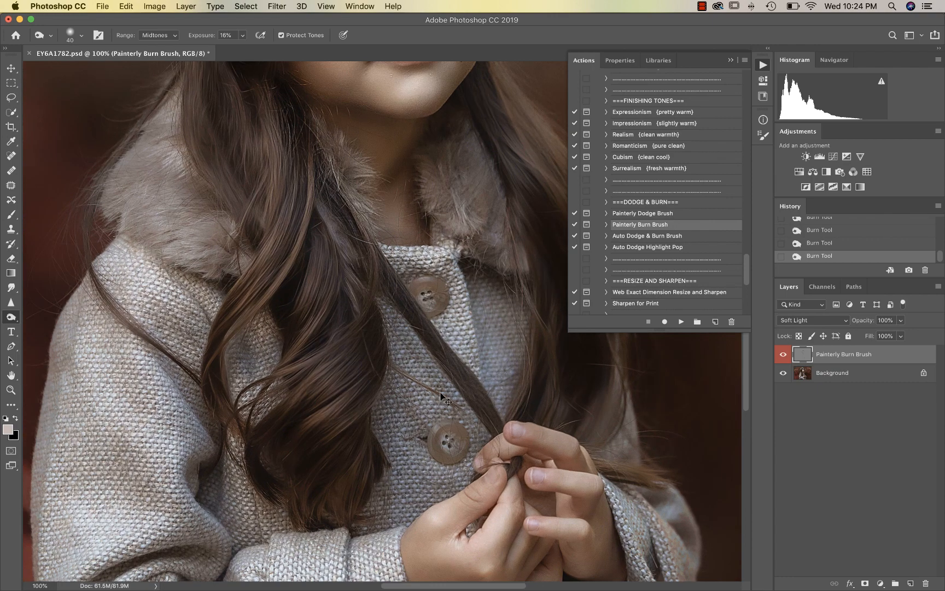
key(super+minus)
key(super+minus)
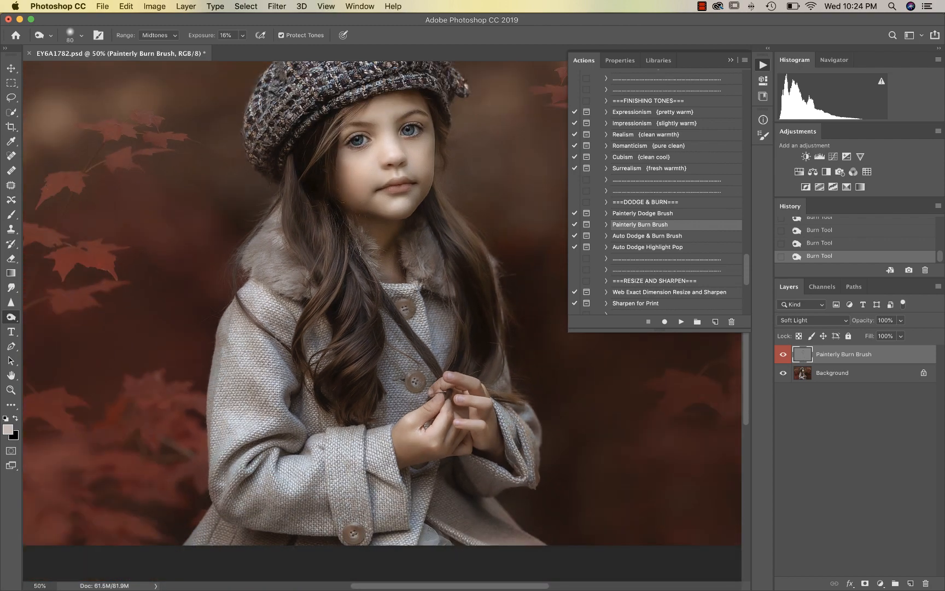
key(bracketright)
key(bracketright)
key(bracketright)
key(bracketright)
key(bracketright)
key(bracketright)
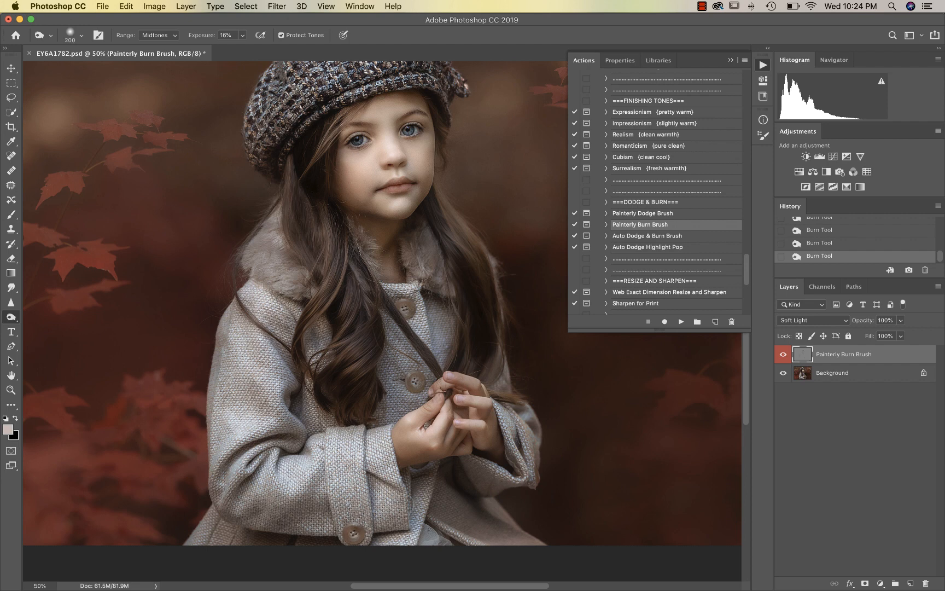
mouse_move(217, 526)
mouse_down()
mouse_move(203, 530)
mouse_move(219, 534)
mouse_up()
mouse_move(514, 535)
mouse_down()
mouse_move(497, 523)
mouse_move(529, 549)
mouse_up()
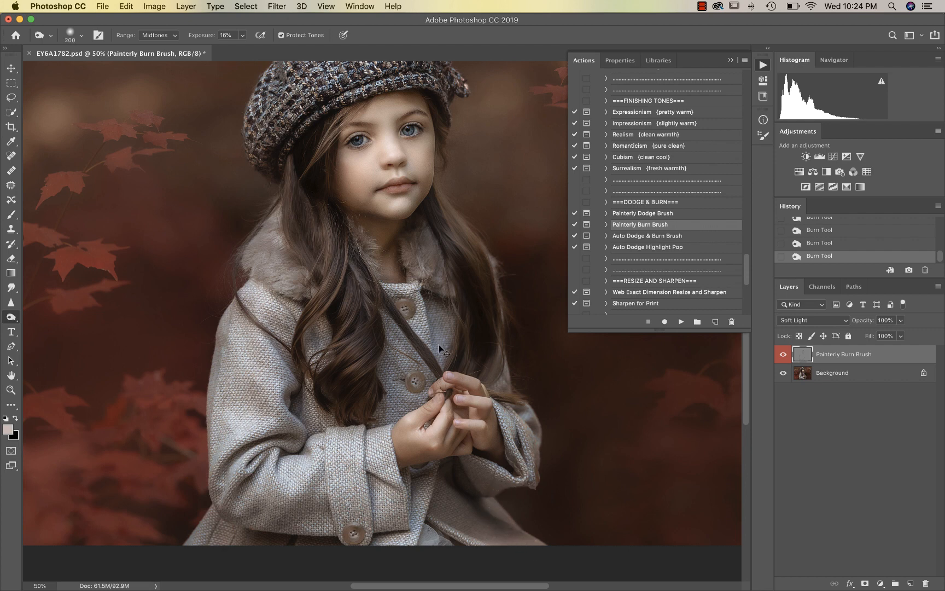
- Set the Painterly Burn Brush layer's opacity to 57% and compare the image with and without the layer
key(super+minus)
click(782, 355)
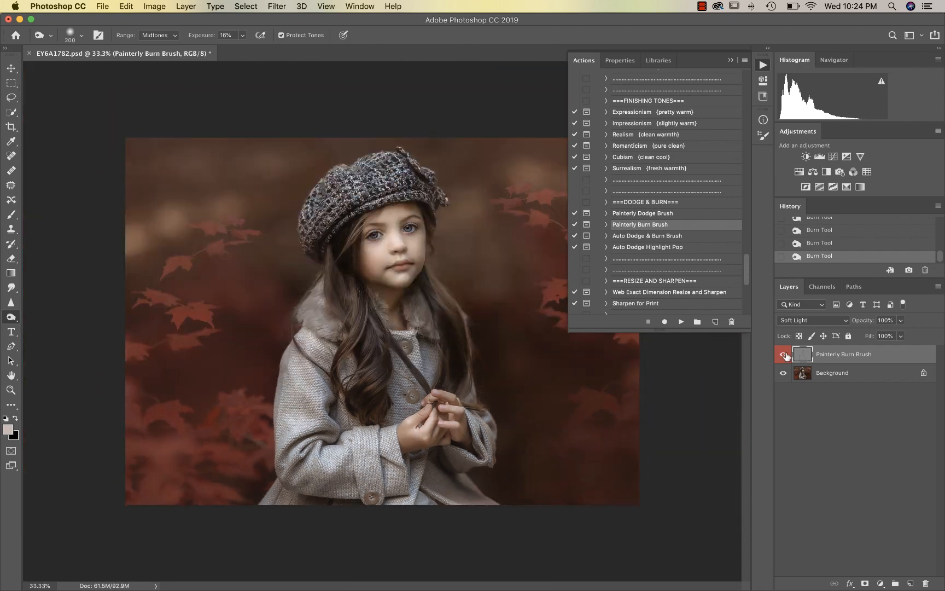
click(782, 354)
drag(896, 320, 879, 334)
click(784, 355)
click(785, 356)
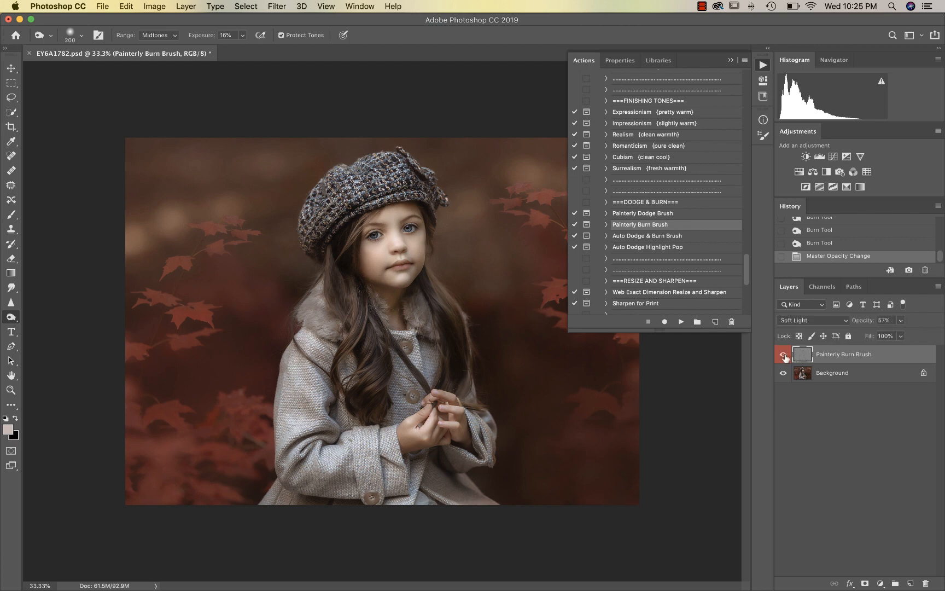
click(784, 355)
click(784, 355)
- Flatten the image and play the Painterly Skin Tone Palette action from the Beginning Brushes section
key(super+shift+e)
scroll(672, 186, up, 10)
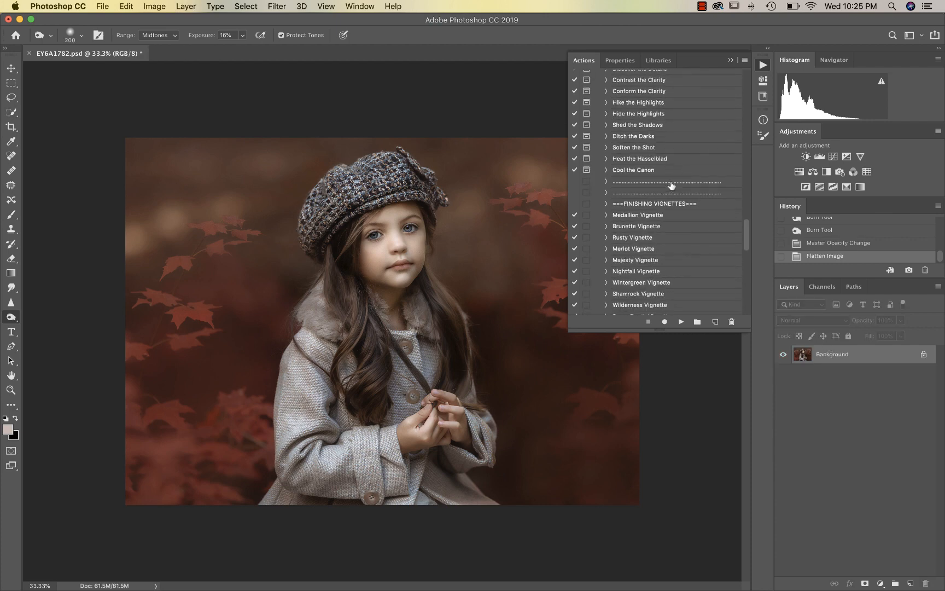
scroll(672, 186, up, 15)
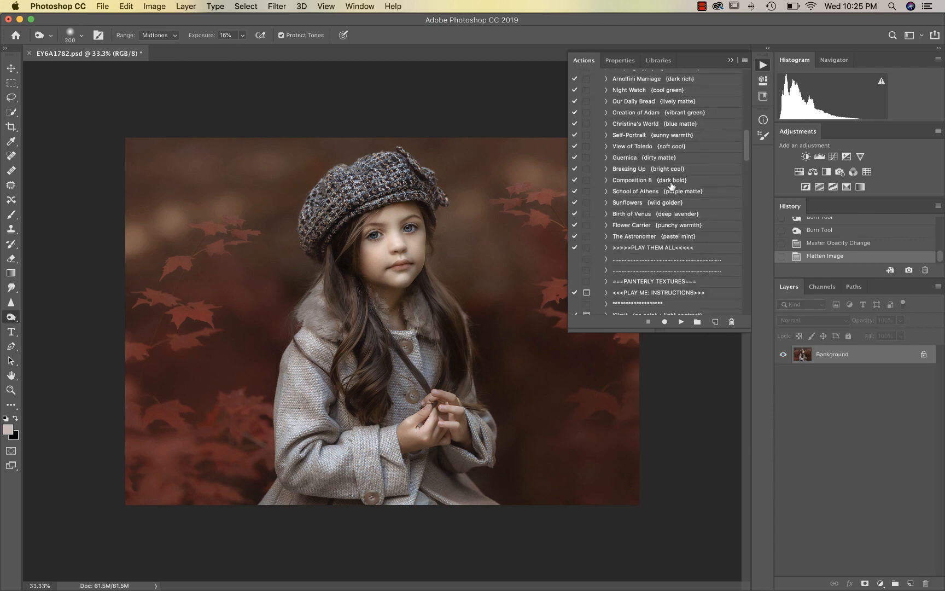
scroll(672, 187, up, 4)
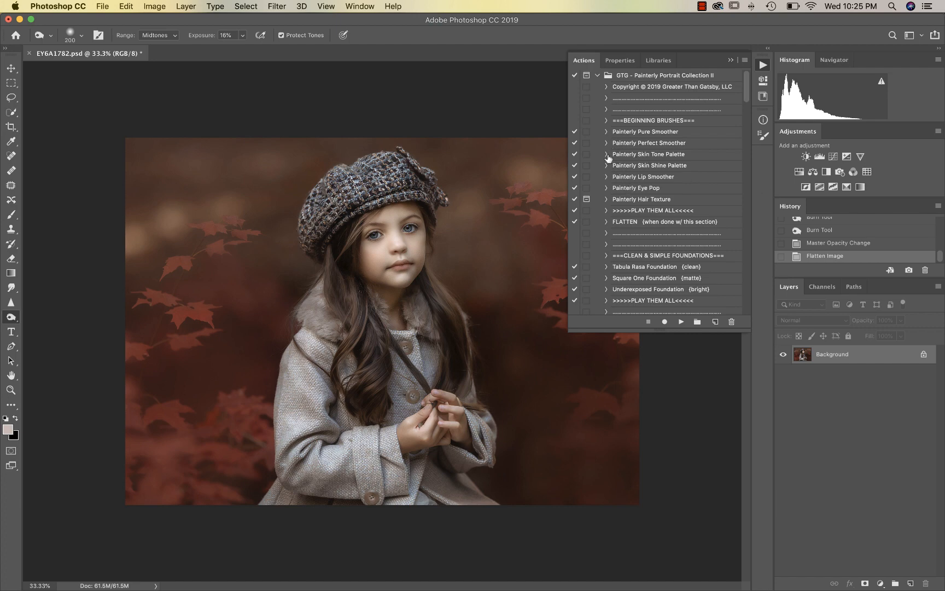
click(637, 155)
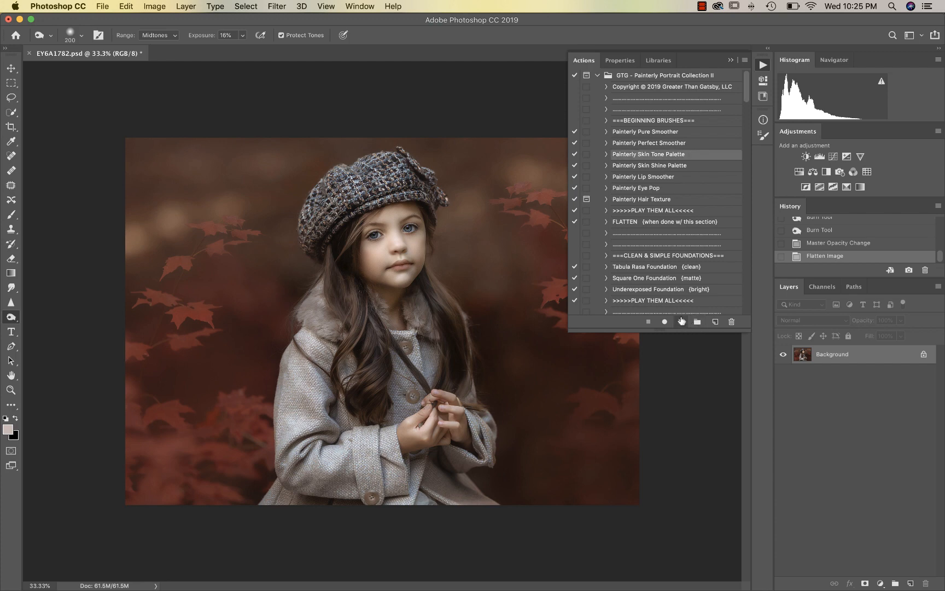
click(681, 322)
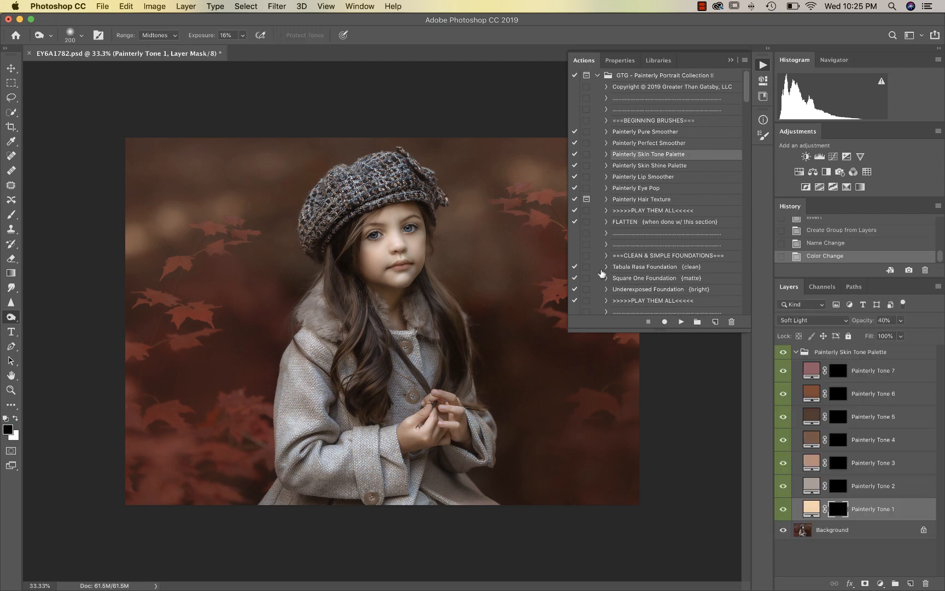
- Target the Painterly Tone 7 mask with white as foreground colour and try a 250 px Burn stroke on the girl's cheek
click(838, 371)
scroll(331, 237, up, 2)
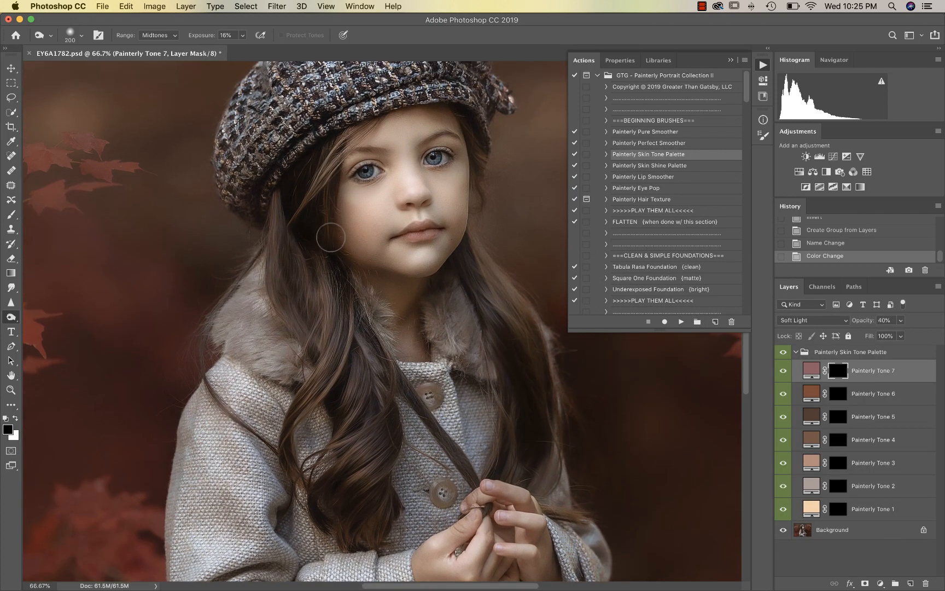
key(bracketright)
key(bracketright)
key(bracketright)
key(bracketleft)
key(bracketleft)
key(x)
drag(365, 219, 367, 217)
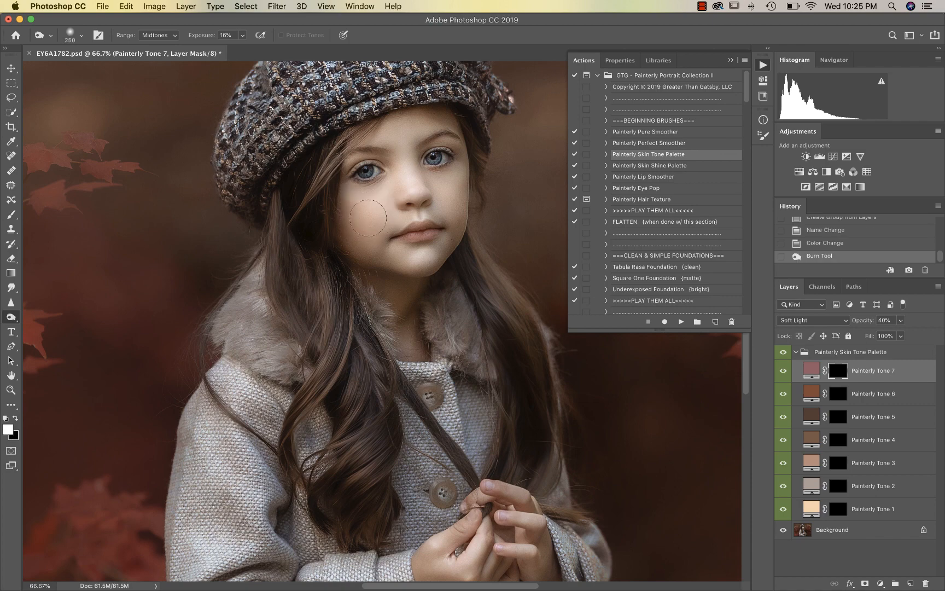
- Switch to the Brush tool, enlarge it and paint white at 100% opacity on the Painterly Tone 7 mask over the nearer cheek
key(b)
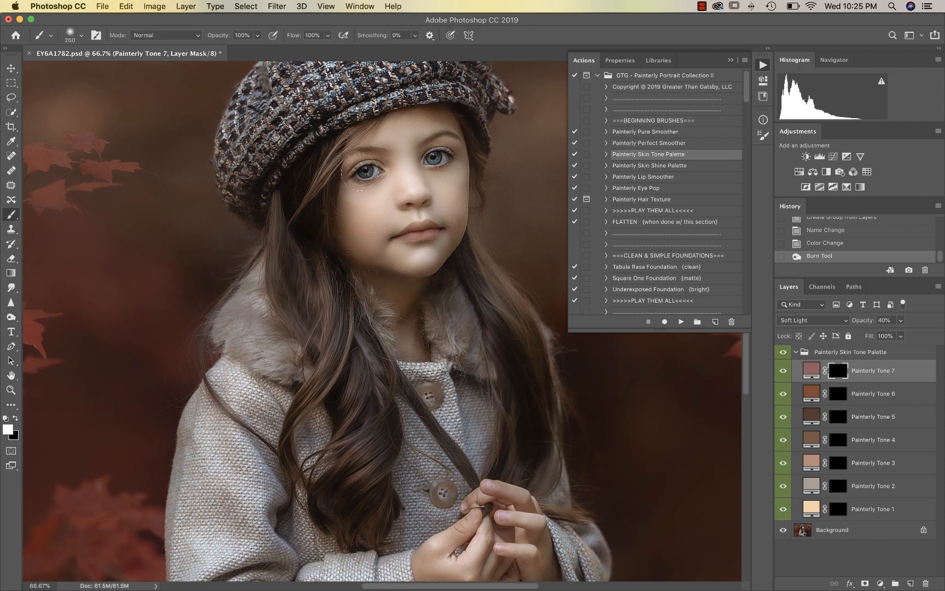
key(bracketright)
key(bracketright)
key(bracketright)
mouse_move(379, 224)
mouse_down()
mouse_move(367, 203)
mouse_move(382, 214)
mouse_move(368, 213)
mouse_up()
- Reveal Painterly Tone 7 on the far cheek with a 150 px brush and on the lips with a 45 px brush
key(bracketleft)
key(bracketleft)
key(bracketleft)
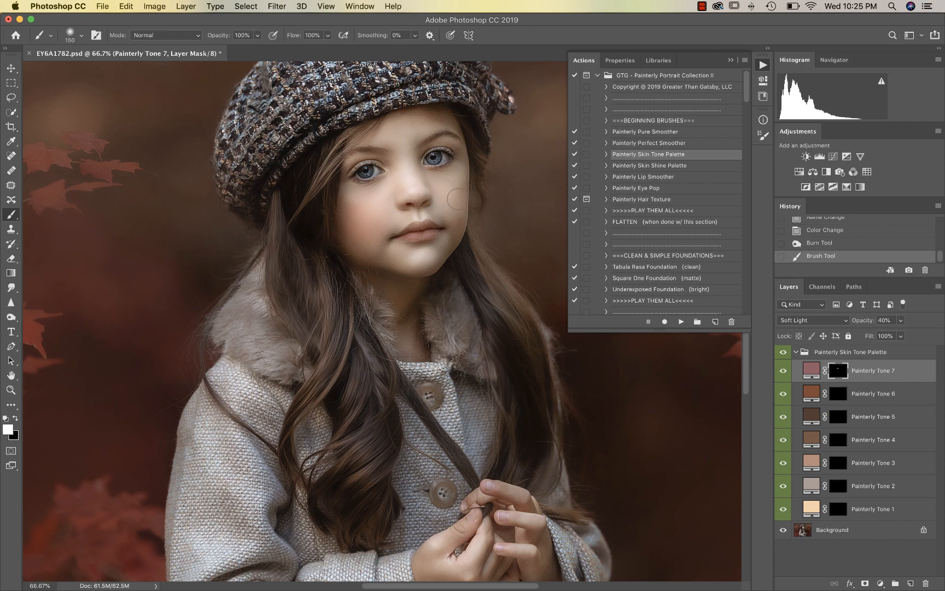
mouse_move(447, 202)
mouse_down()
mouse_move(454, 189)
mouse_move(453, 201)
mouse_up()
key(bracketleft)
key(bracketleft)
key(bracketleft)
drag(408, 232, 423, 226)
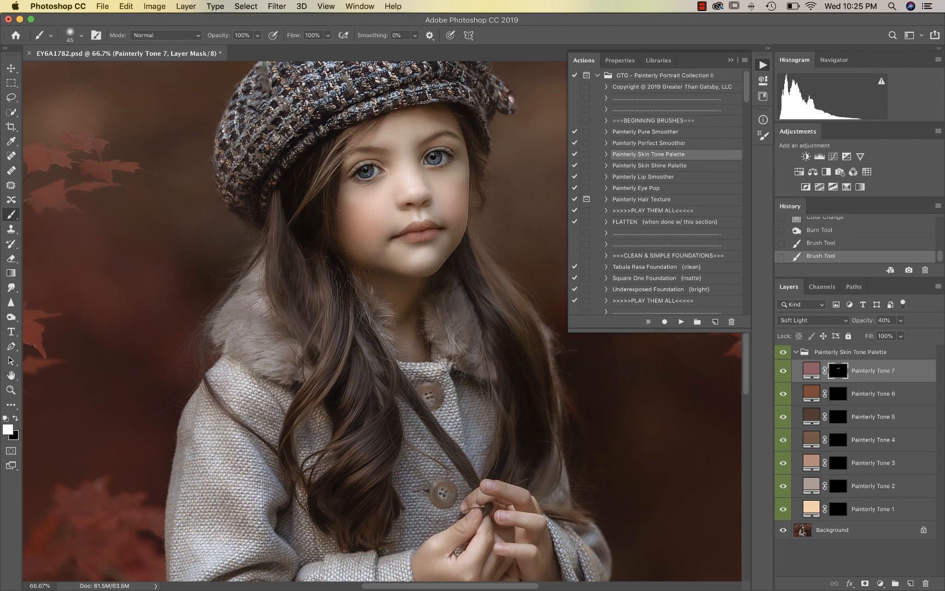
- Set the Painterly Tone 7 layer's opacity to 25% and review the whole portrait
click(901, 319)
click(891, 333)
key(super+minus)
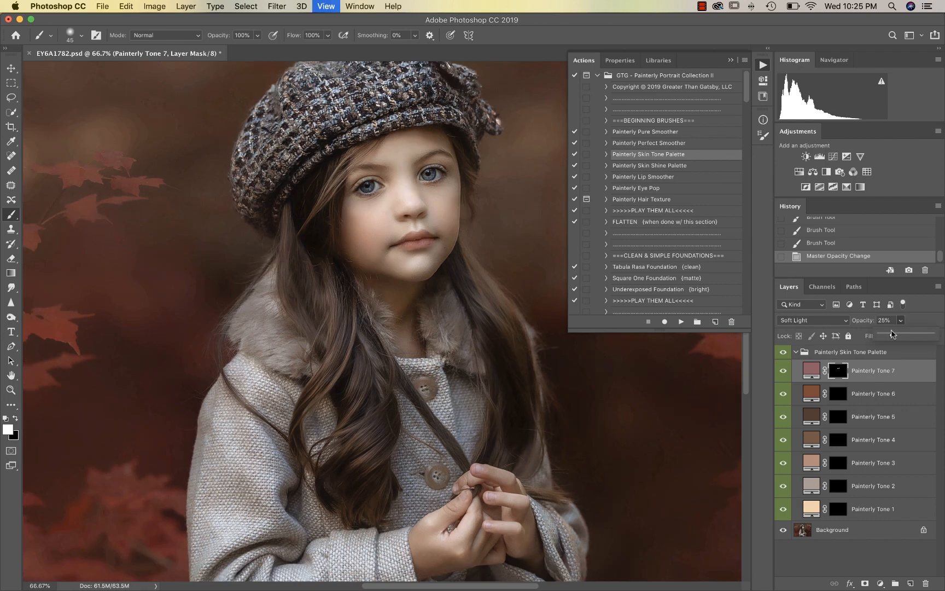
key(super+minus)
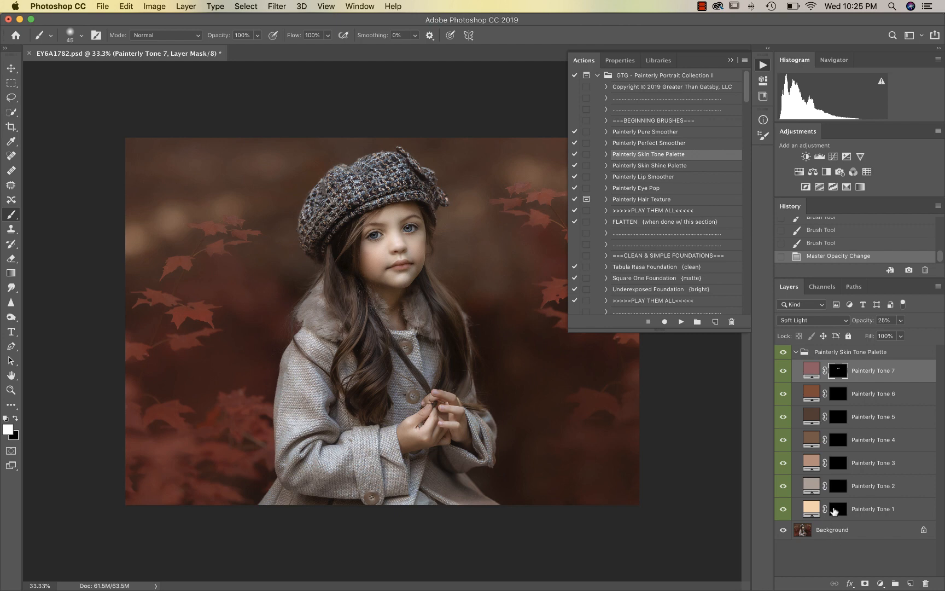
- Target the Painterly Tone 3 mask and paint white over the girl's face and neck with a 700 px brush
click(837, 463)
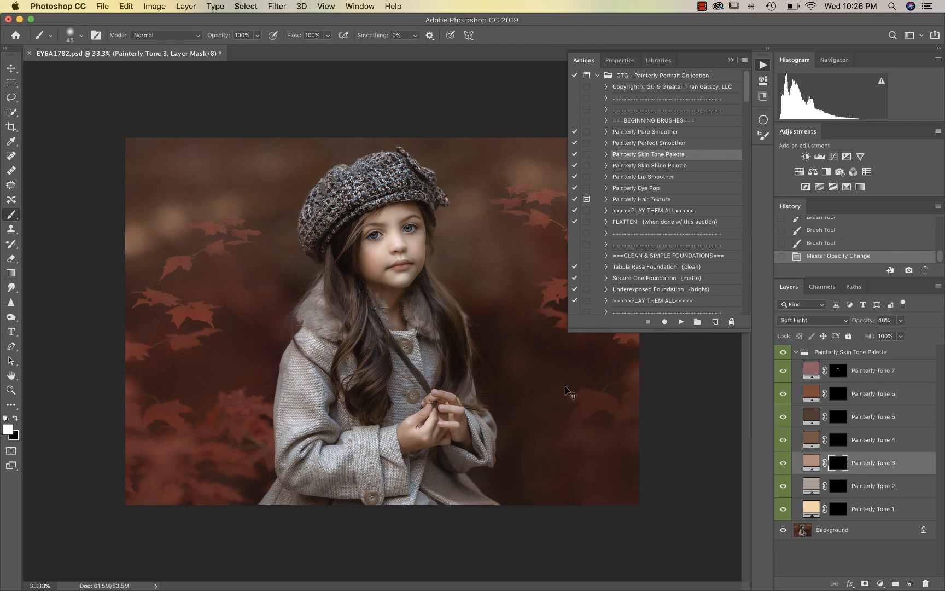
key(super+1)
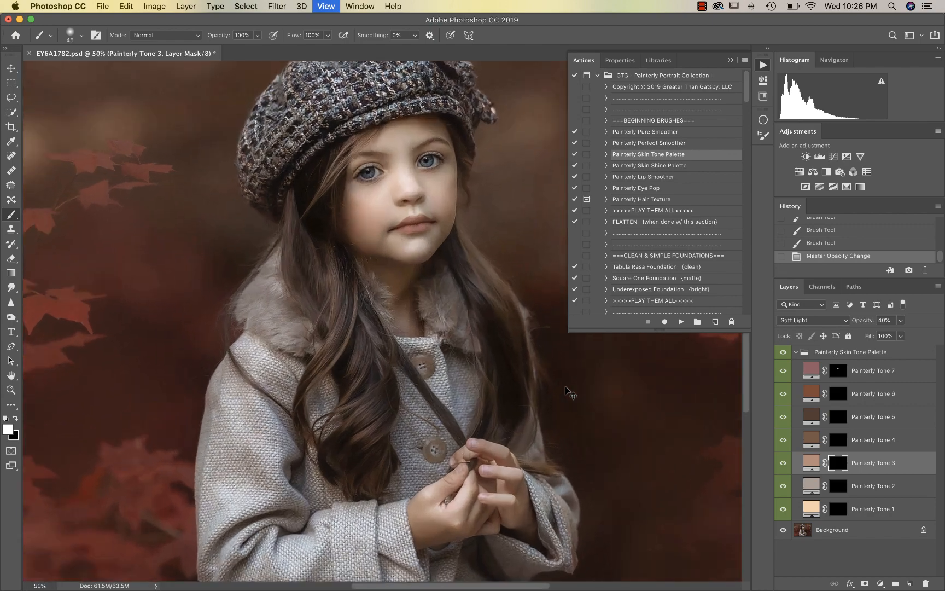
key(bracketright)
key(bracketright)
key(bracketright)
key(bracketright)
key(bracketright)
key(bracketright)
key(bracketright)
key(bracketright)
key(bracketright)
key(bracketright)
key(bracketright)
key(bracketright)
key(bracketright)
key(bracketright)
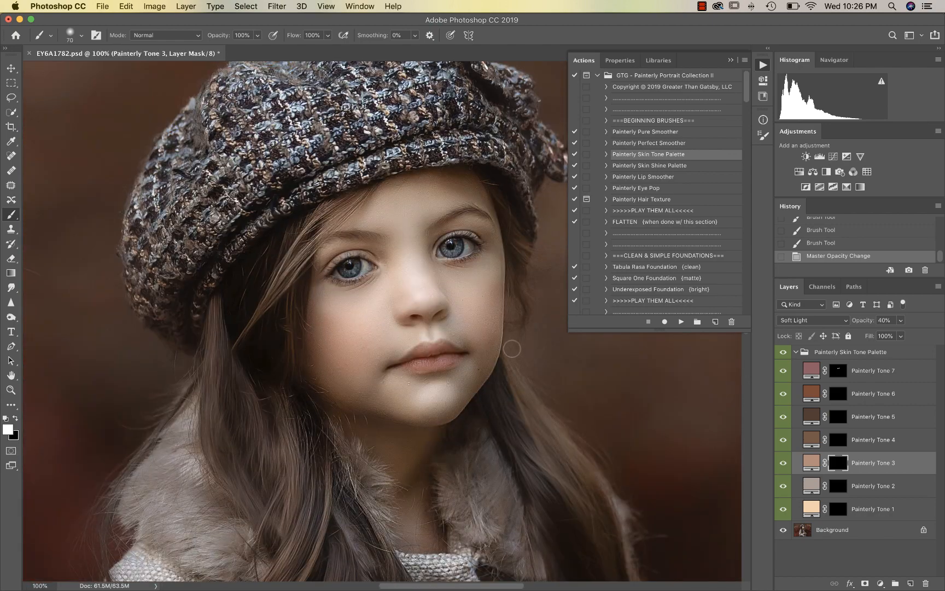
key(bracketright)
drag(428, 294, 409, 279)
scroll(405, 276, down, 3)
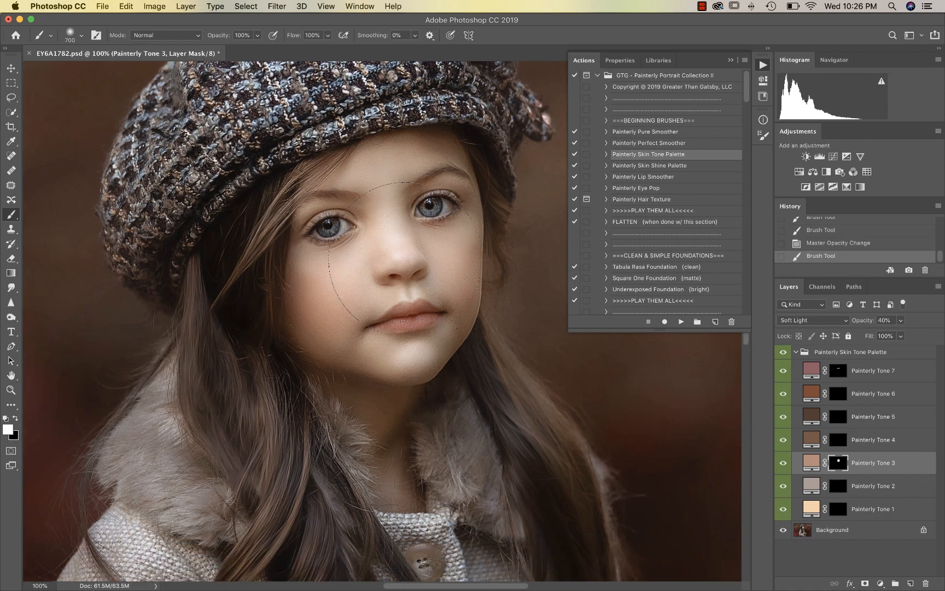
click(379, 407)
- Reveal Painterly Tone 3 on the girl's hands and set the layer's opacity to 23%
key(super+minus)
key(super+minus)
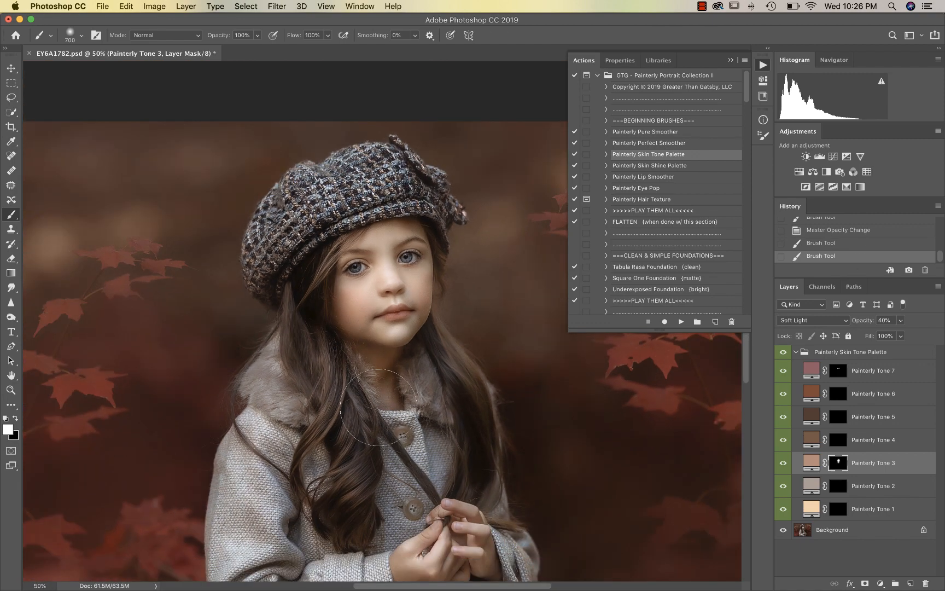
key(x)
mouse_move(377, 405)
mouse_down()
mouse_move(410, 402)
mouse_move(452, 368)
mouse_up()
scroll(411, 404, down, 10)
key(x)
key(super+minus)
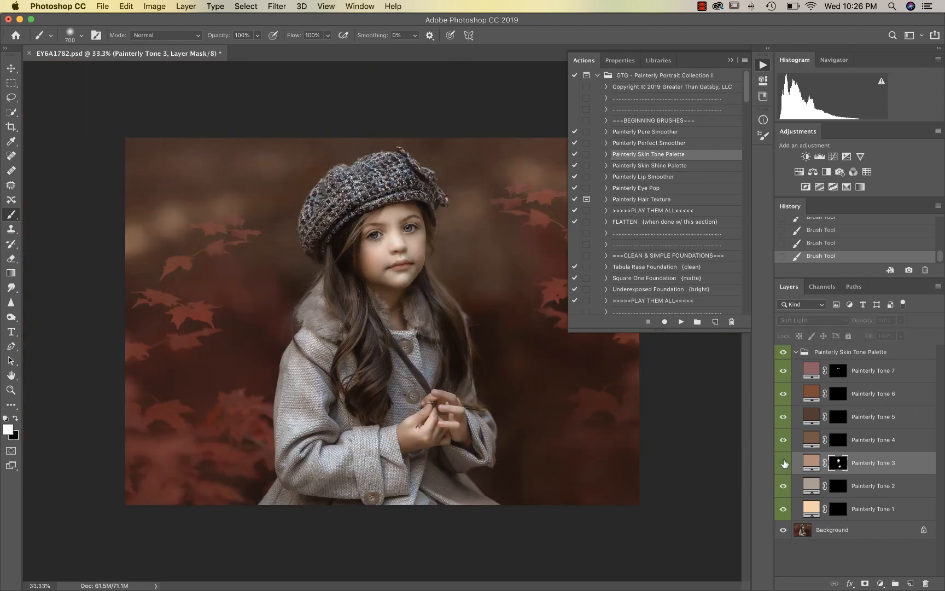
click(900, 320)
drag(901, 334, 892, 334)
- Mask Painterly Tone 3 off both eyes with black and a 100 px brush
key(super+plus)
key(super+plus)
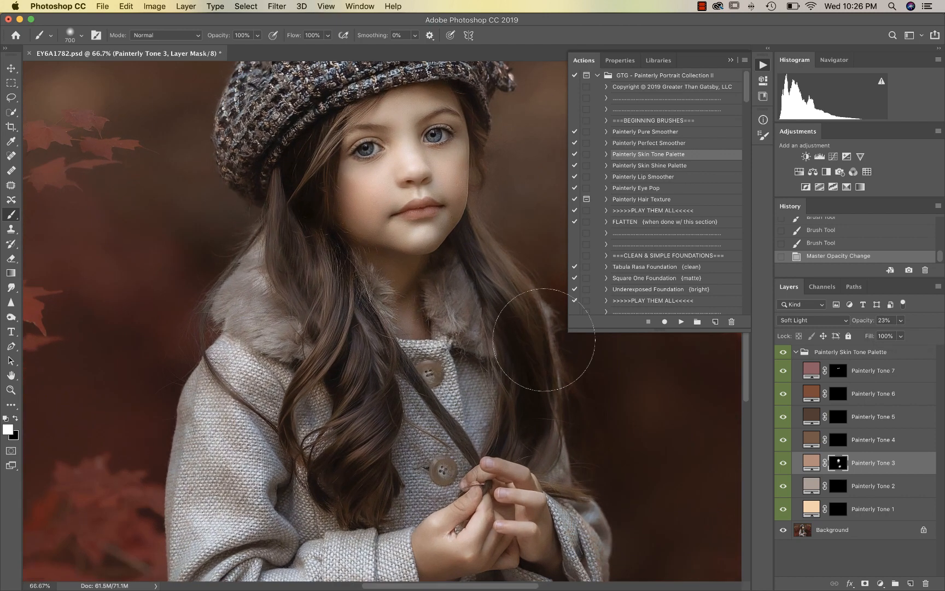
scroll(553, 316, up, 2)
key(bracketleft)
key(bracketleft)
key(bracketleft)
key(bracketleft)
key(bracketleft)
key(bracketleft)
key(bracketleft)
key(bracketleft)
key(bracketleft)
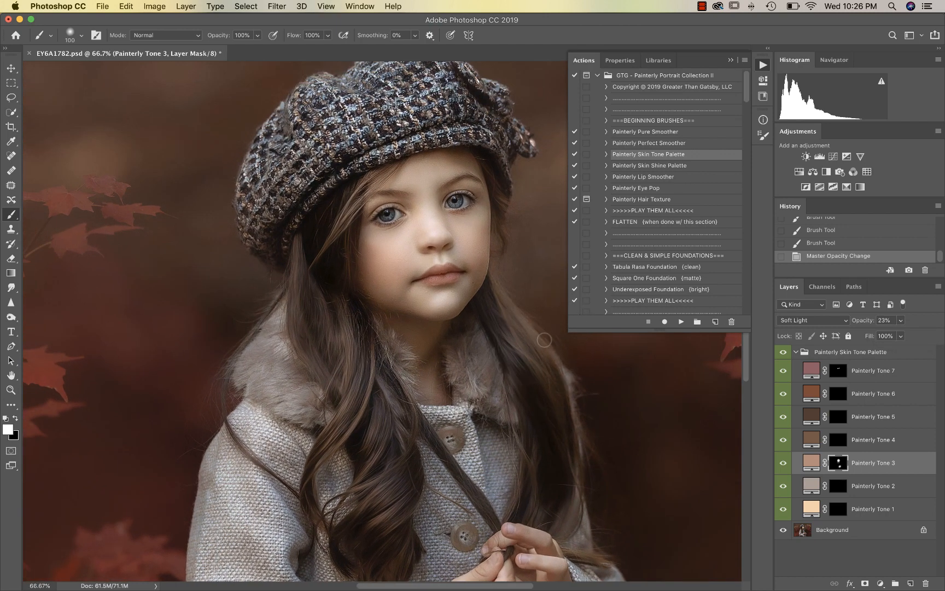
key(x)
click(457, 201)
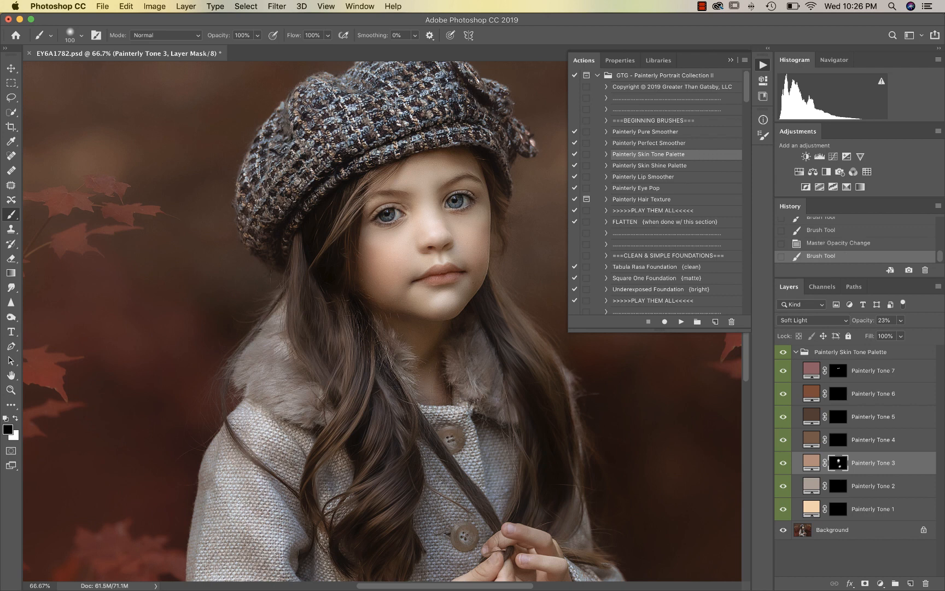
click(380, 219)
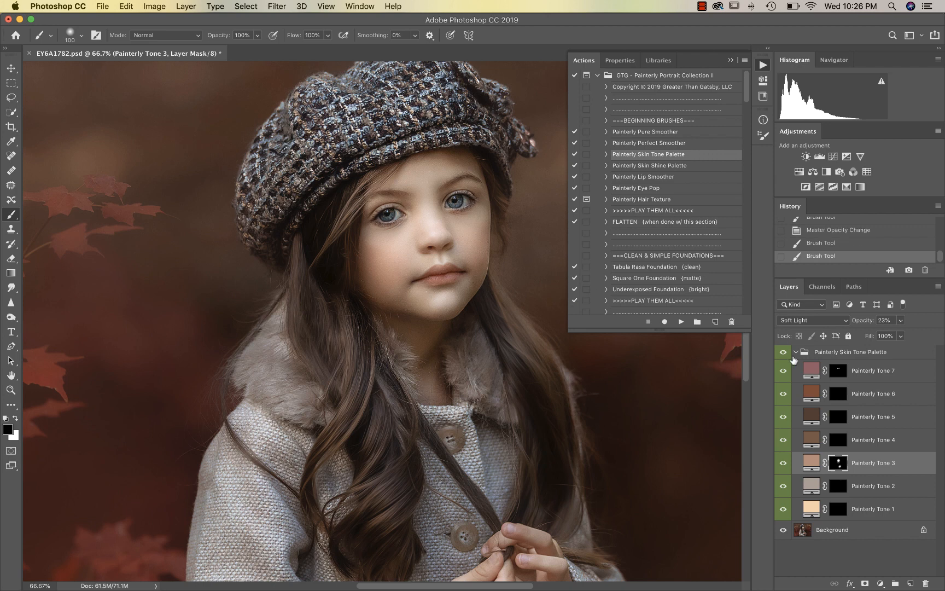
- Flatten the image and save the current state as a history snapshot
key(super+minus)
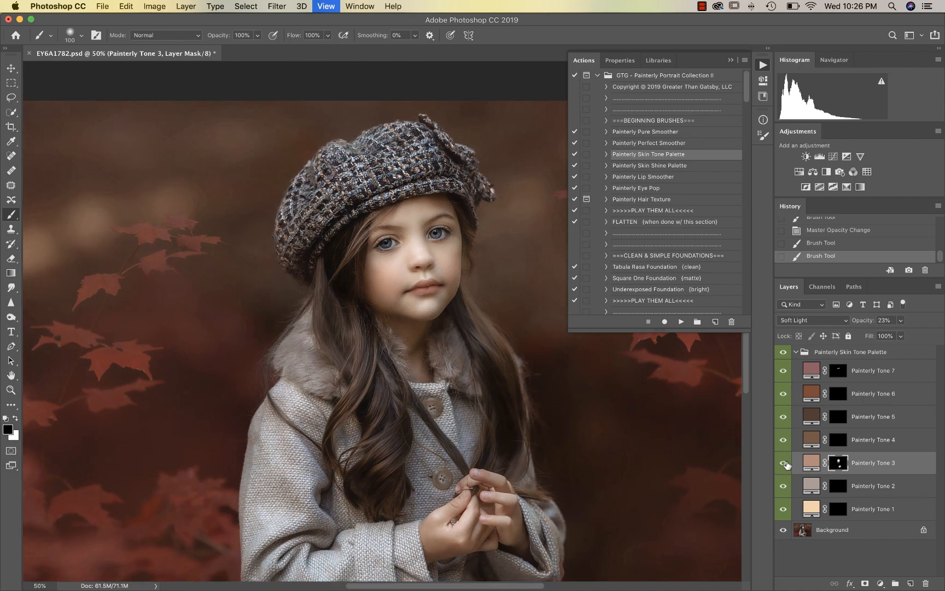
key(super+minus)
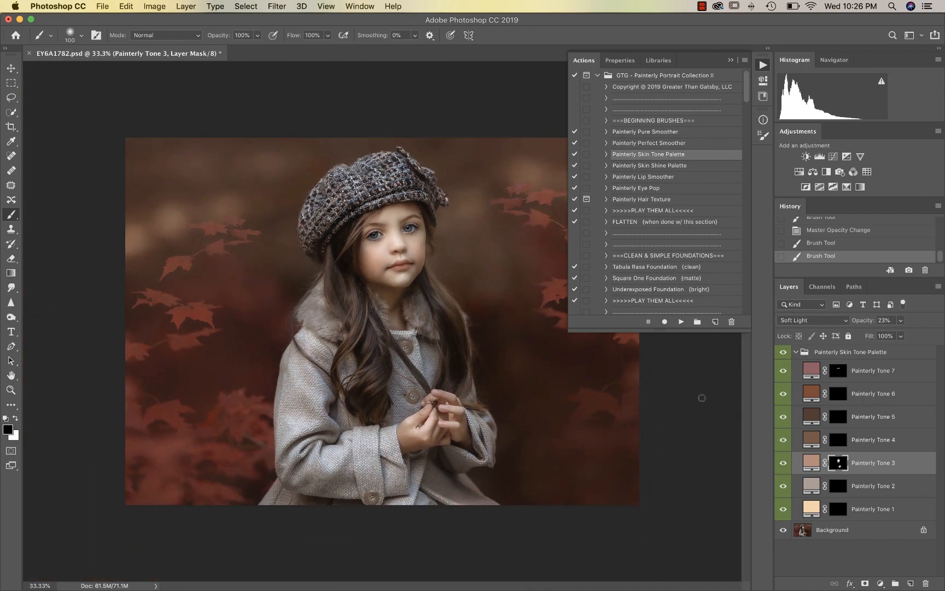
key(super+shift+e)
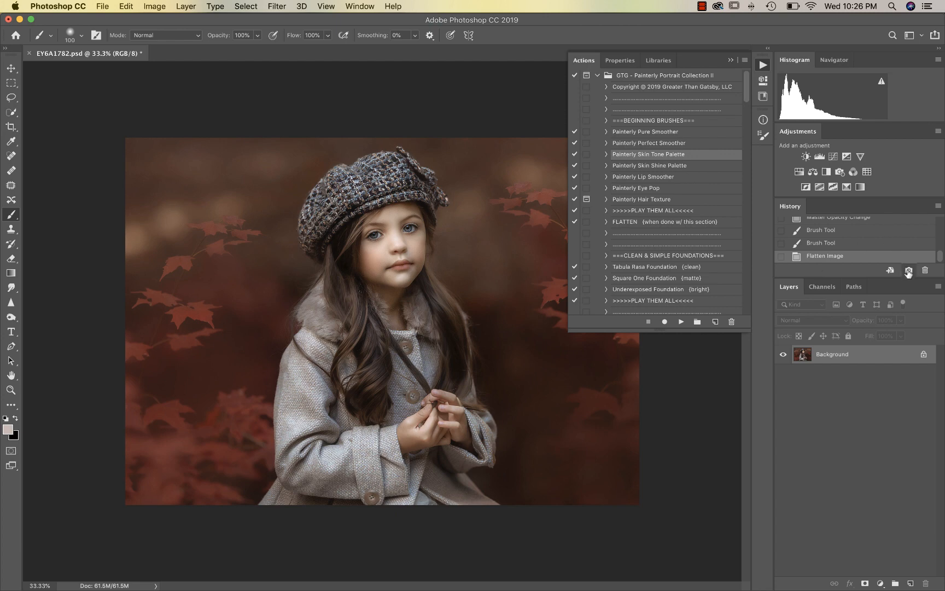
click(908, 272)
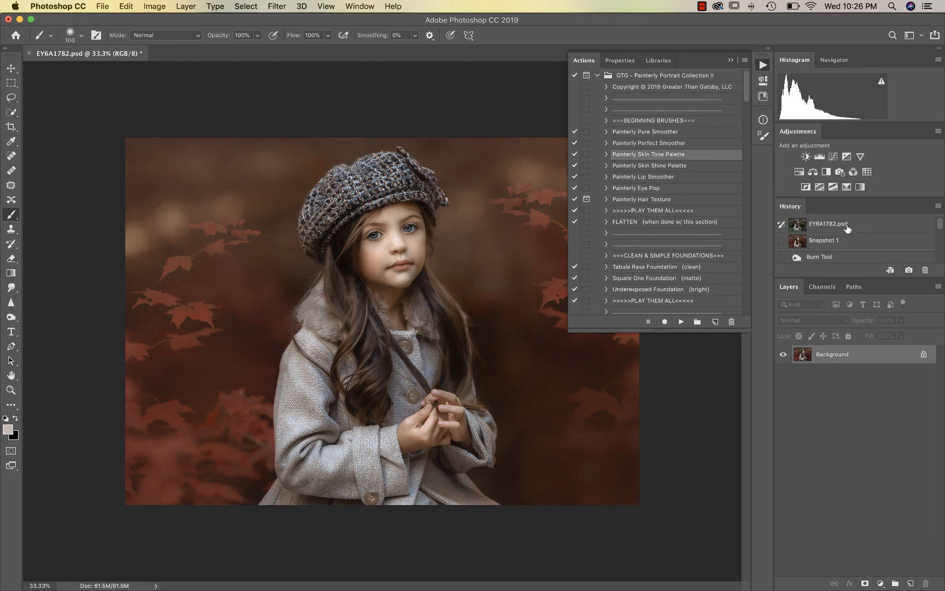
- Compare the original EY6A1782.psd state with Snapshot 1 twice, ending on Snapshot 1
click(831, 226)
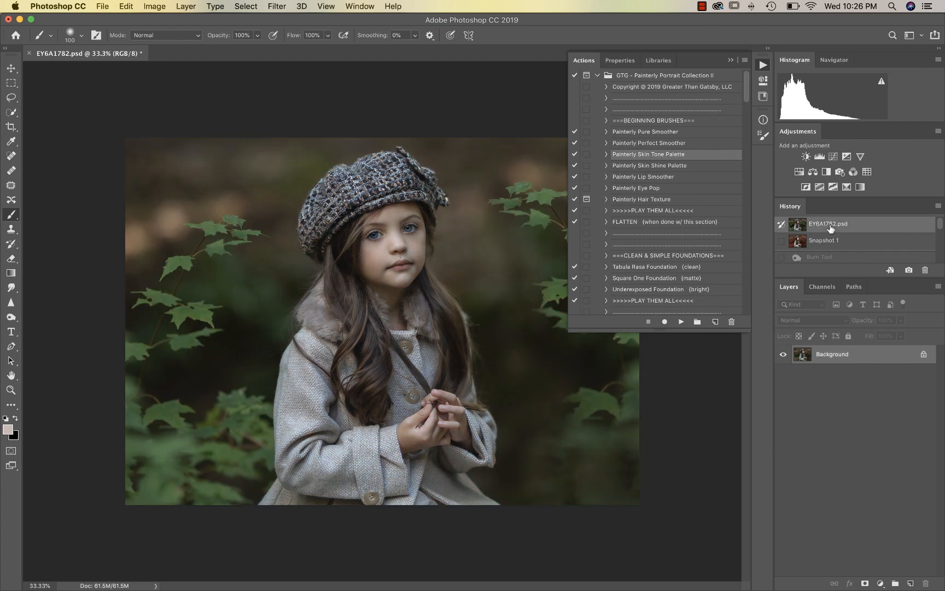
click(829, 240)
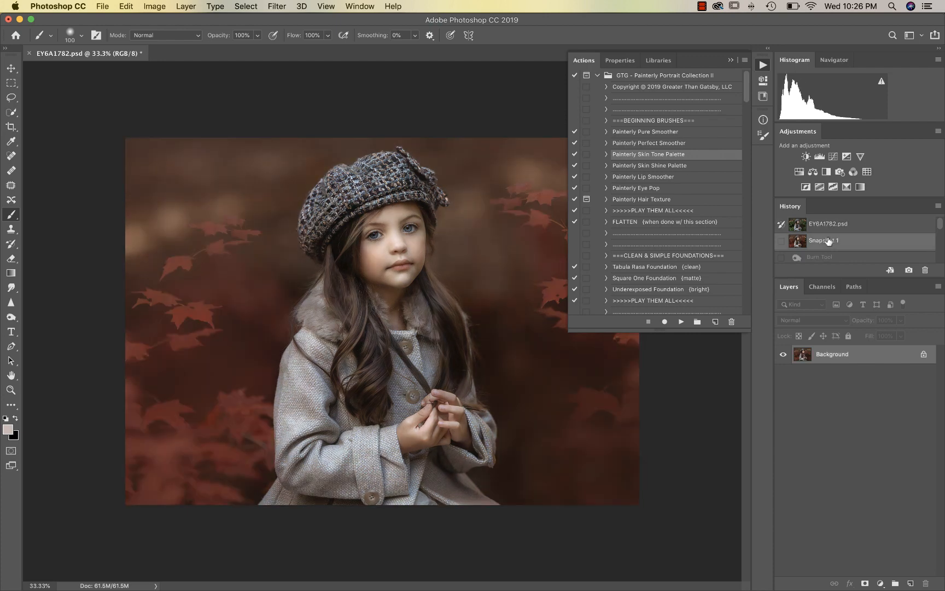
click(825, 225)
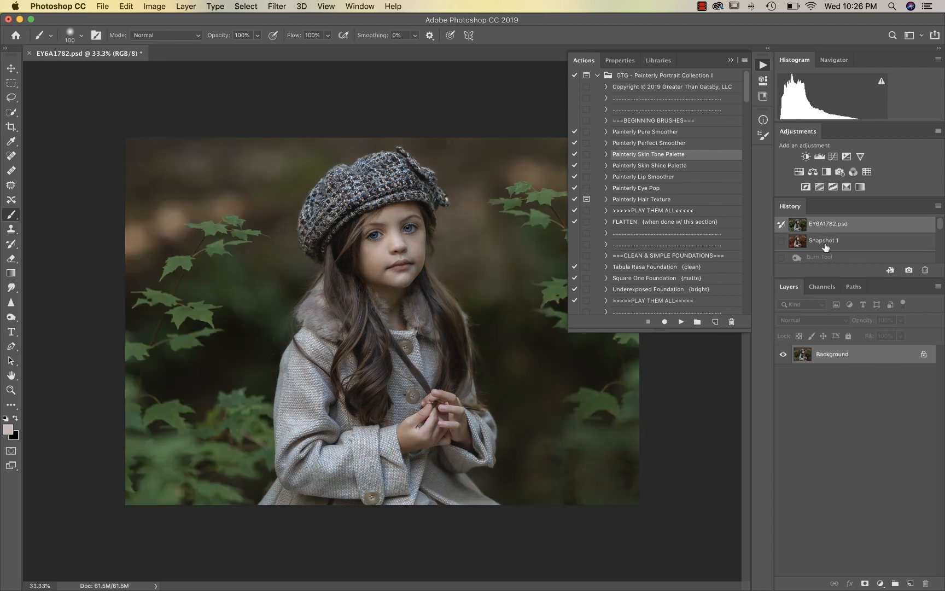
click(826, 242)
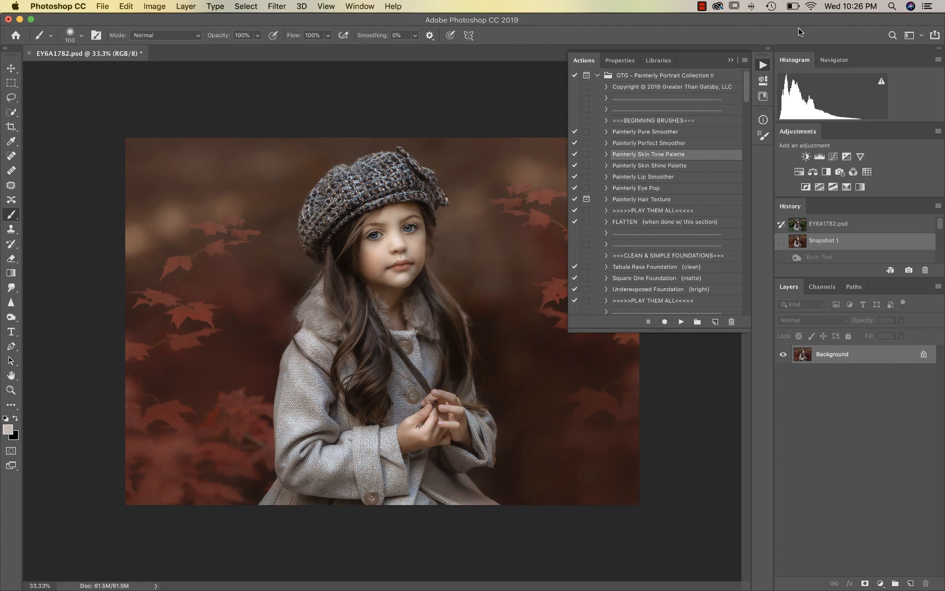
click(702, 6)
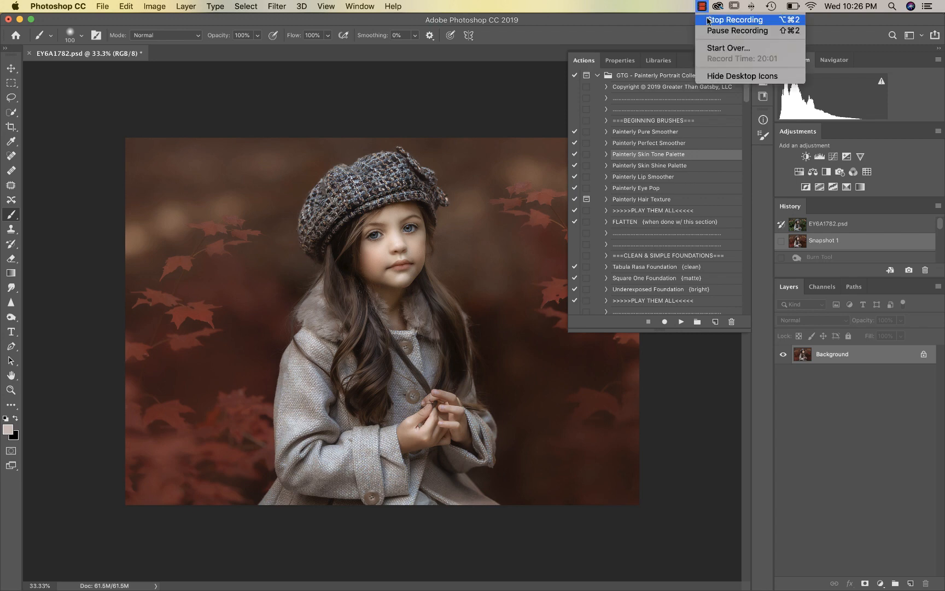
click(708, 22)
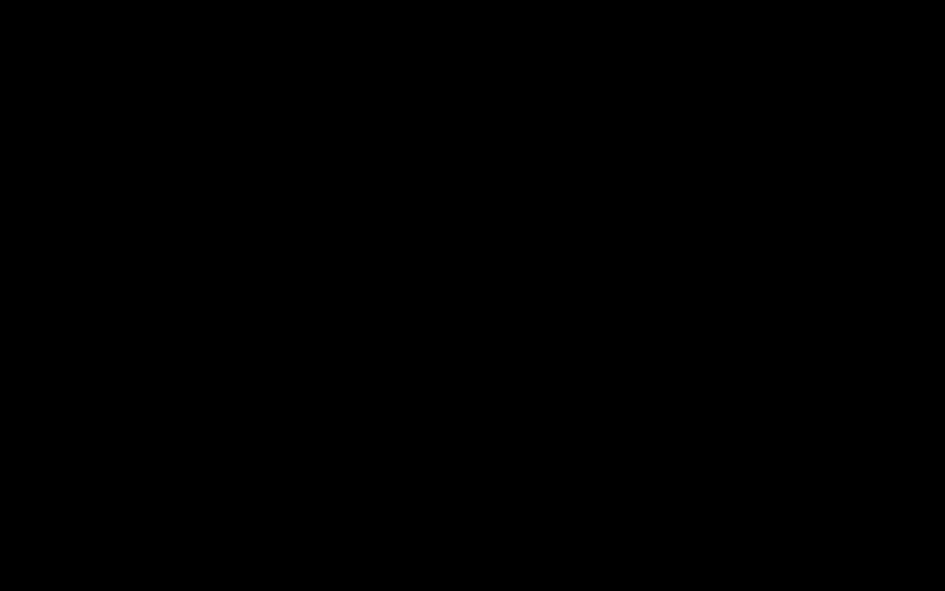